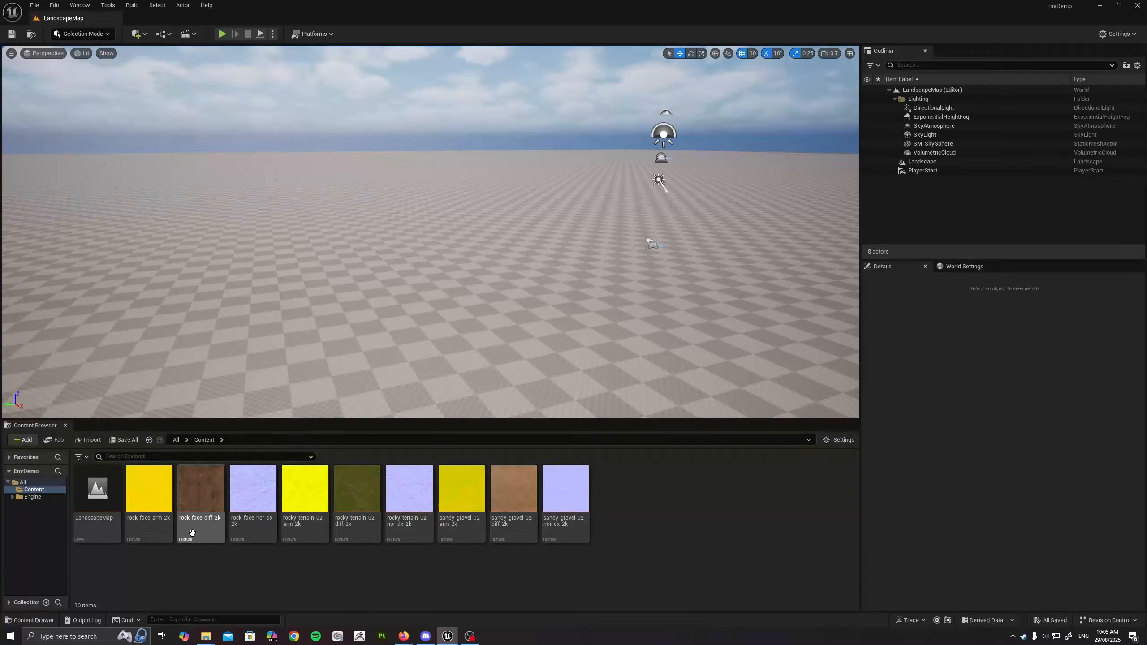
Browse the terrain textures on Poly Haven and Quixel's Nature & Terrain materials on Fab in the web browser
mouse_move(153, 526)
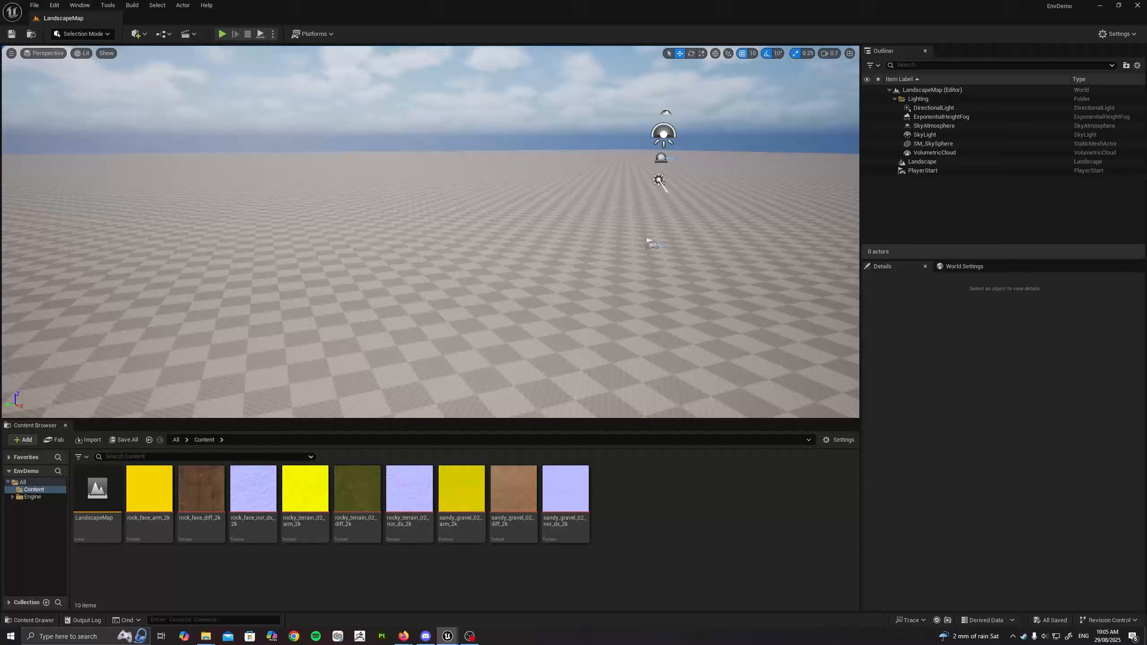
drag(677, 5, 678, 1)
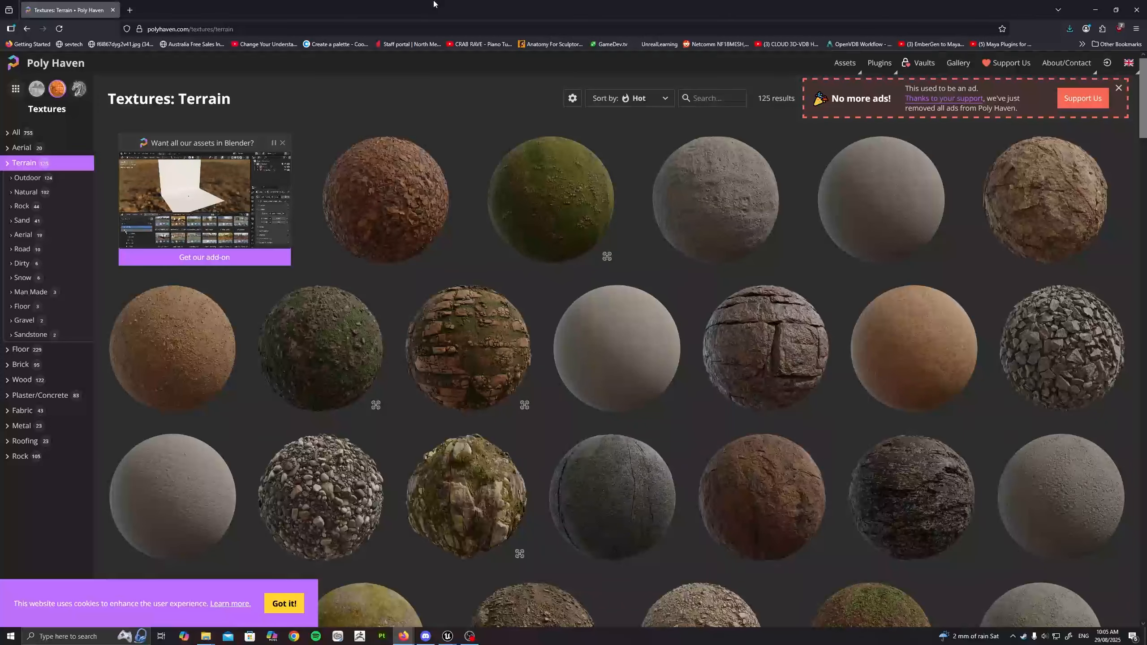
key(alt+Tab)
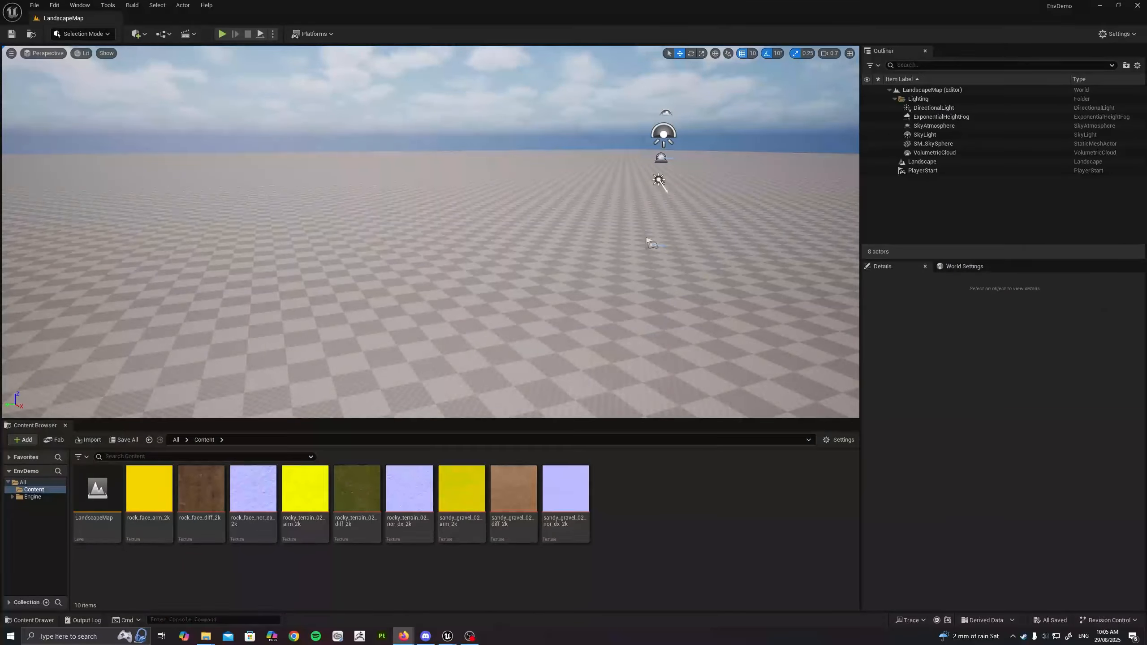
key(alt+Tab)
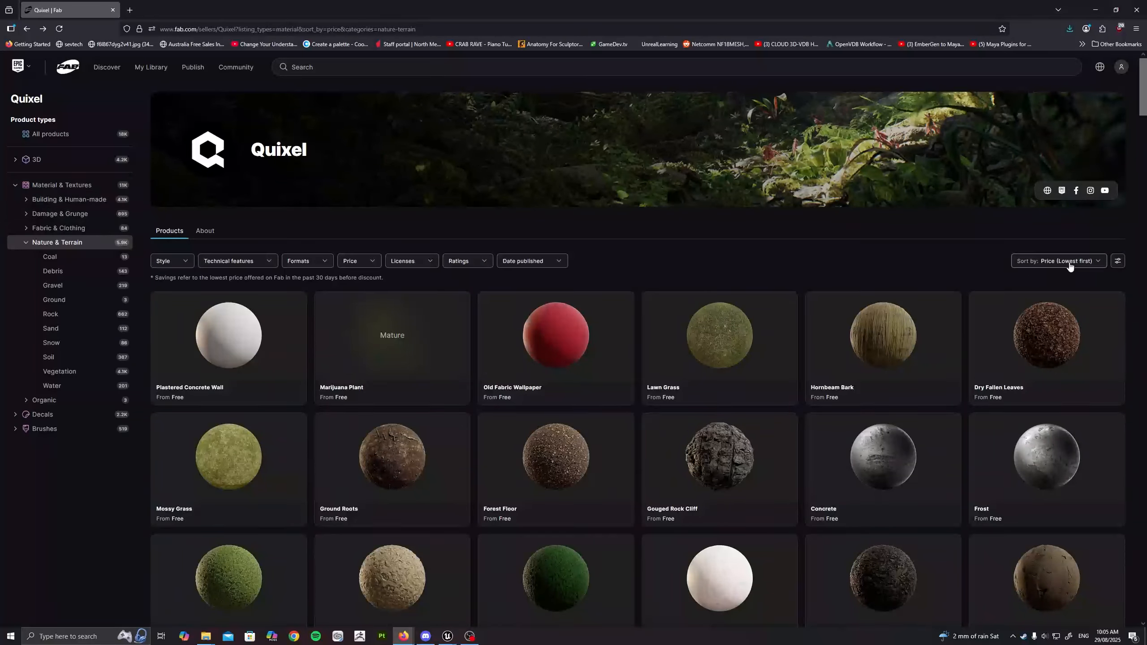
scroll(673, 277, down, 12)
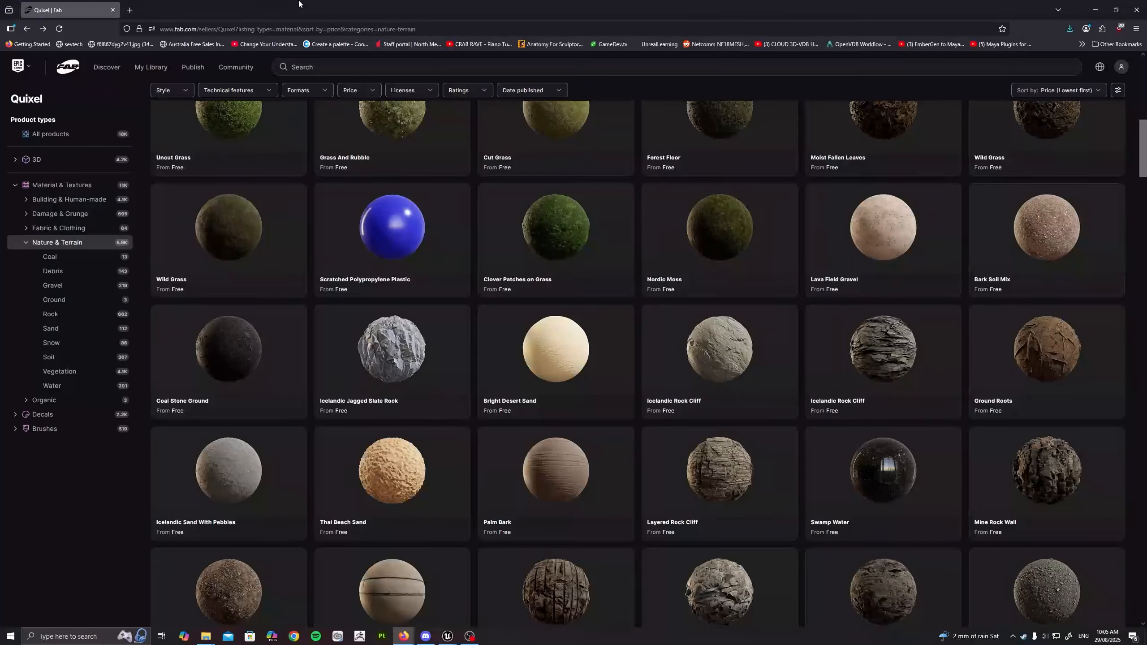
drag(301, 4, 301, 0)
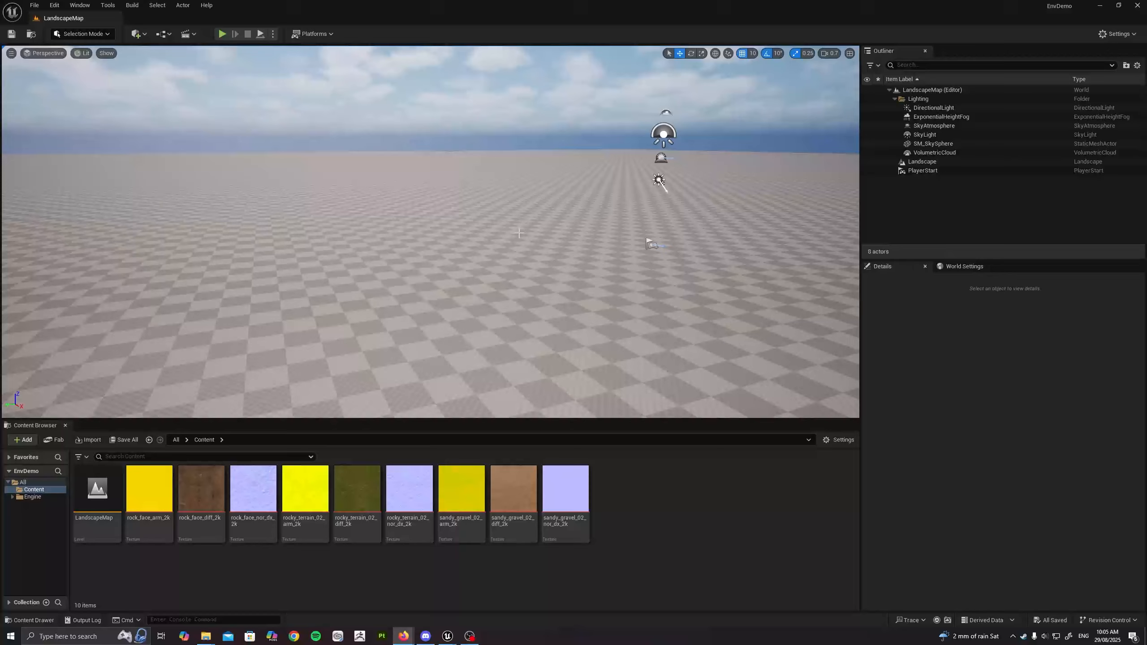
mouse_move(479, 275)
right_down()
mouse_move(456, 291)
mouse_move(493, 271)
right_up()
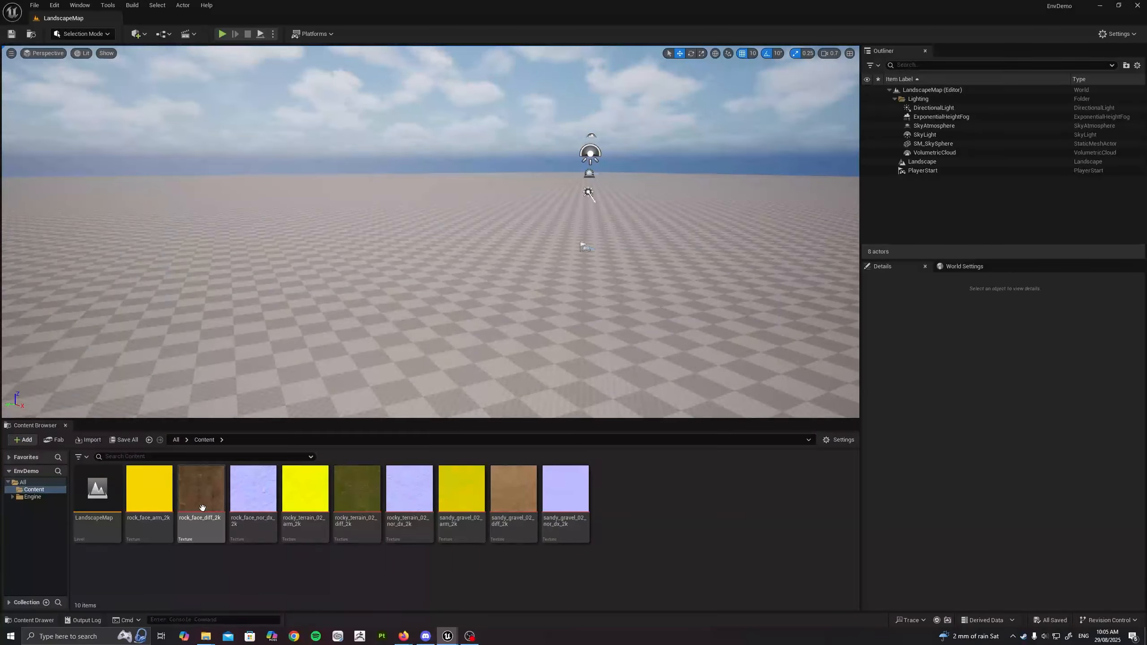
Open the rock_face_arm_2k texture, disable its sRGB option and close the texture editor
click(158, 501)
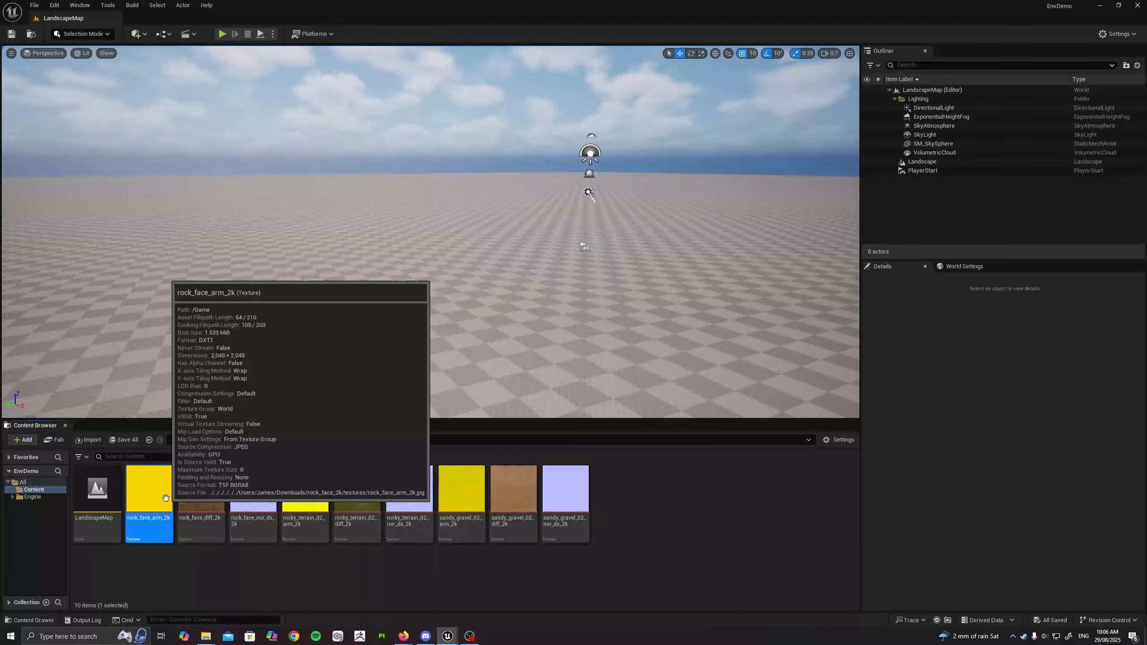
double_click(149, 490)
drag(632, 104, 588, 0)
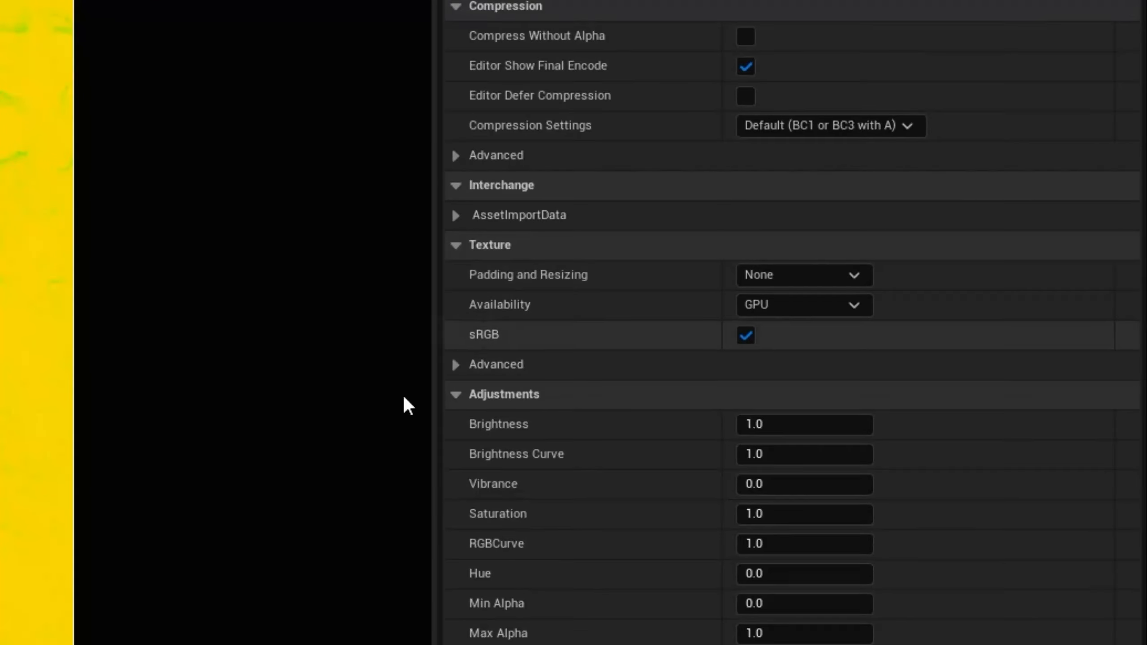
click(745, 335)
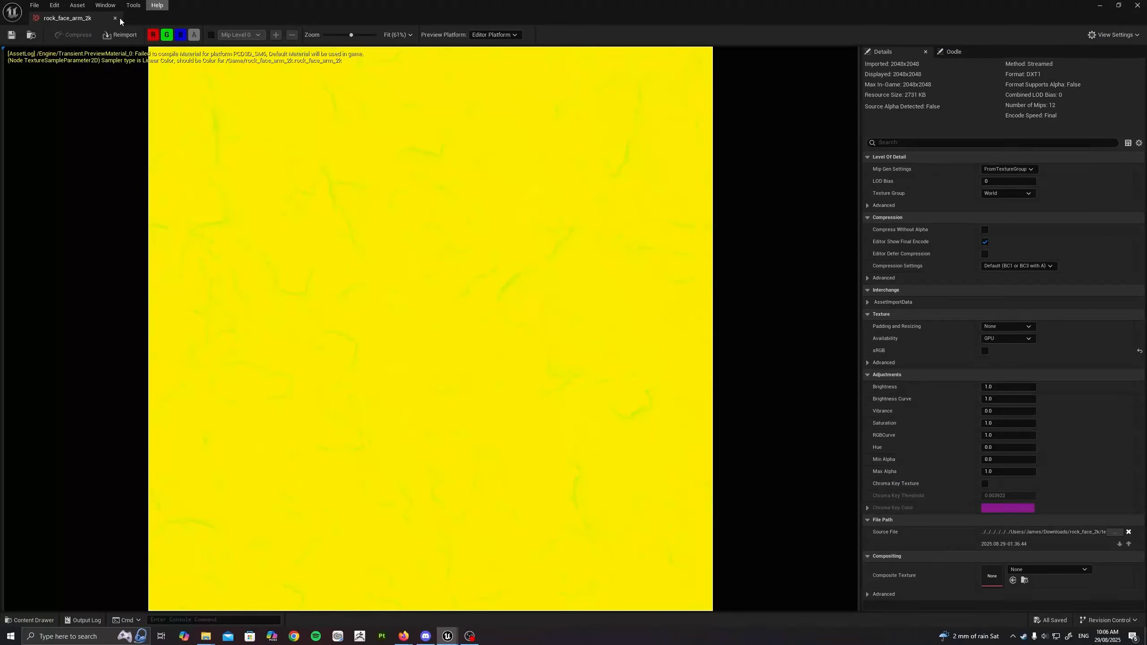
click(116, 18)
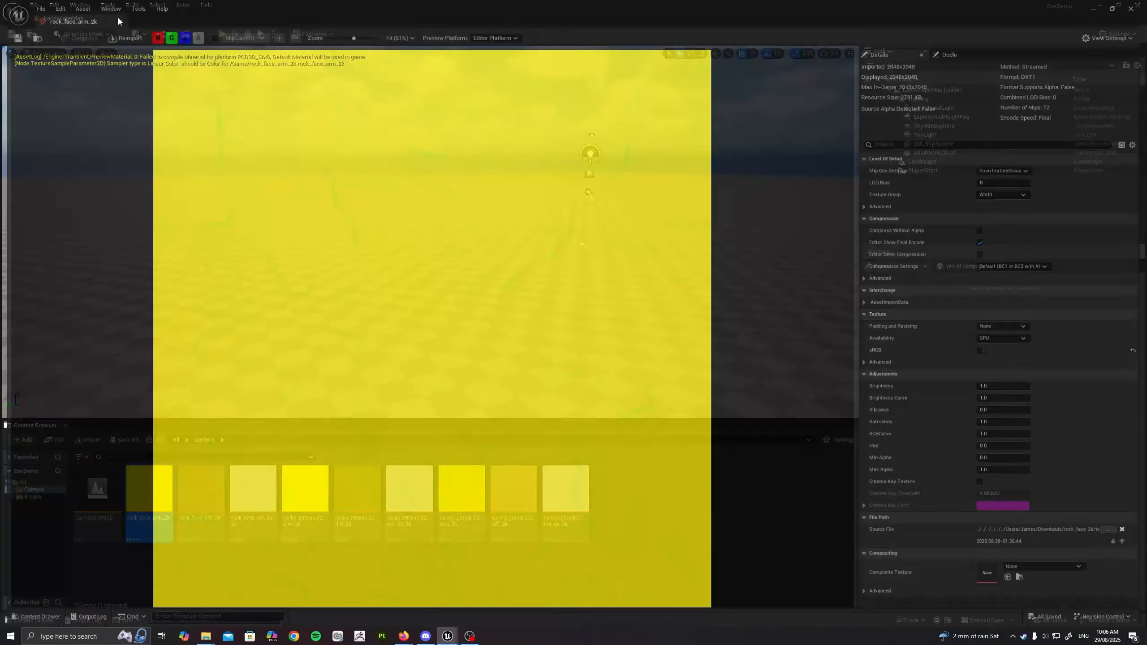
Bulk-edit the three ARM textures in the Property Matrix, disabling sRGB for rocky_terrain_02_arm_2k and sandy_gravel_02_arm_2k
click(304, 488)
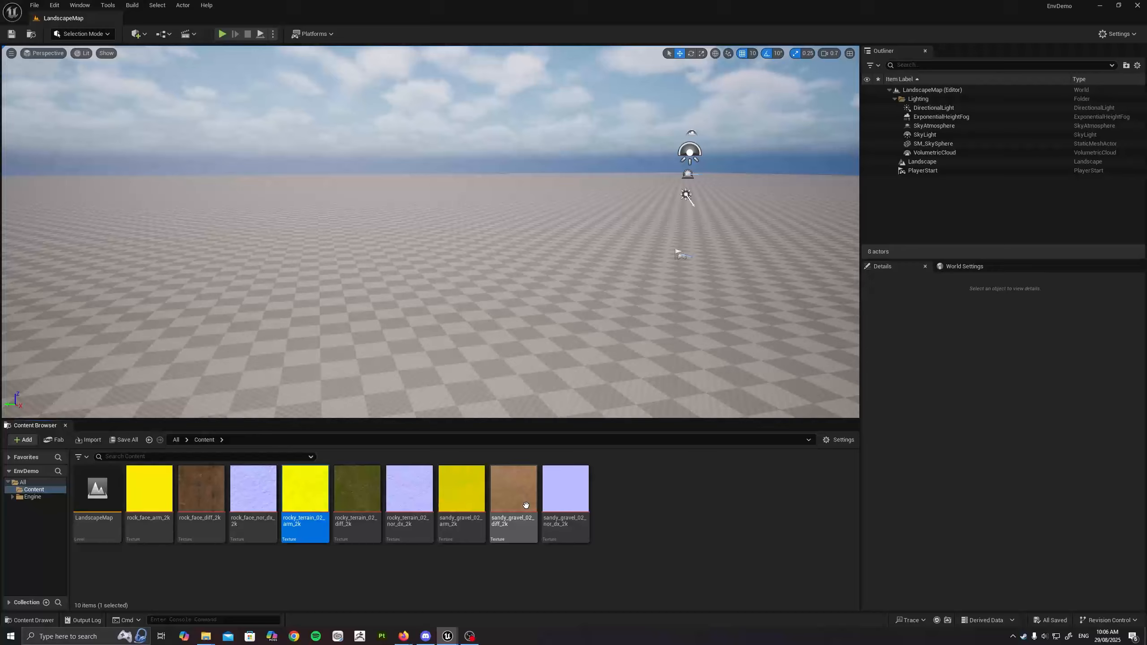
ctrl+click(459, 501)
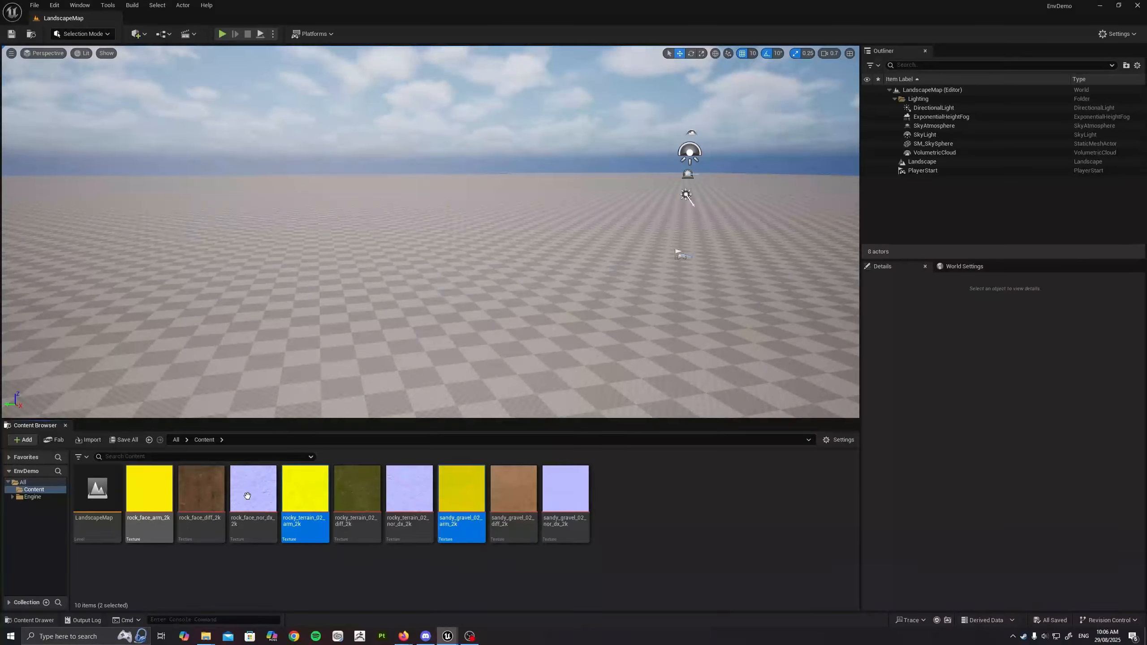
right_click(454, 499)
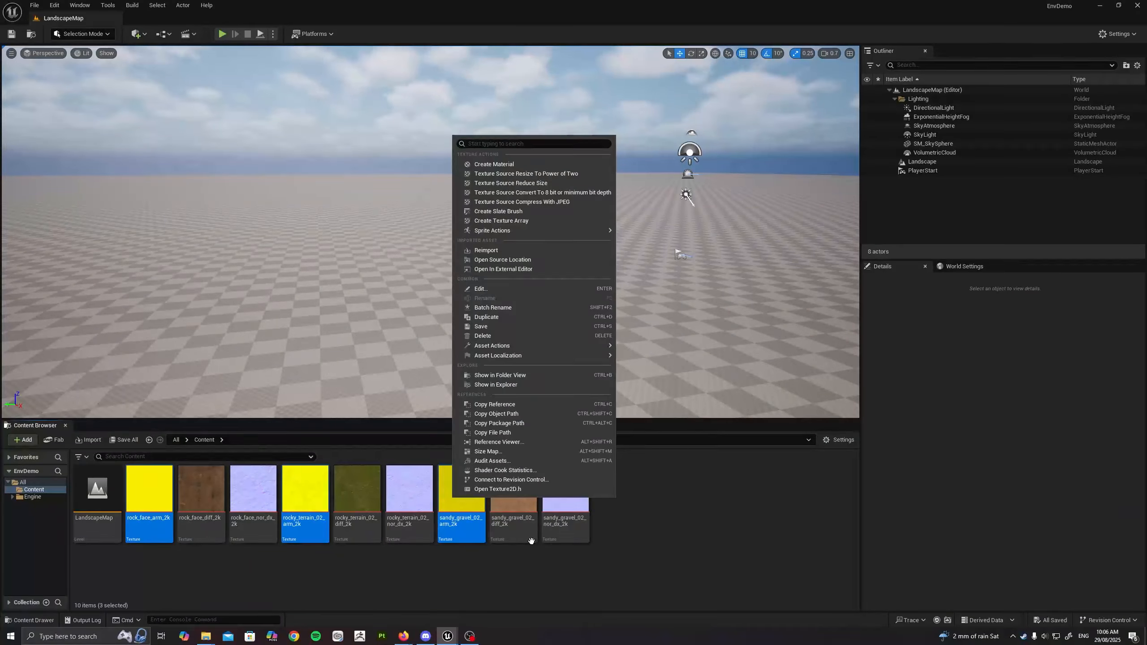
mouse_move(535, 336)
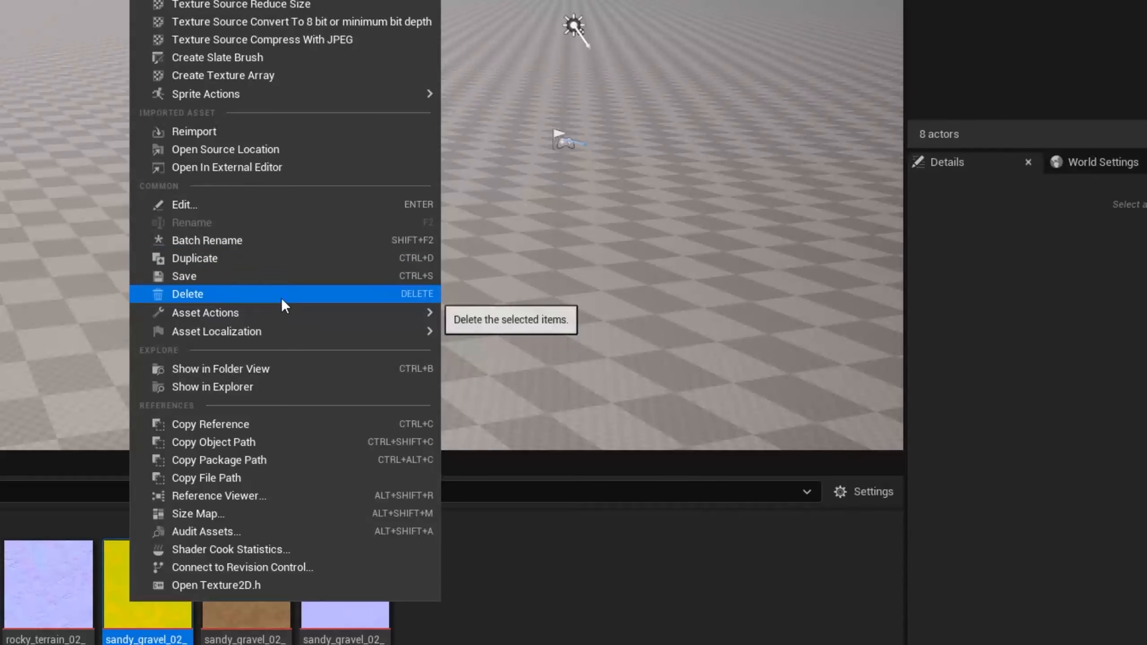
mouse_move(272, 313)
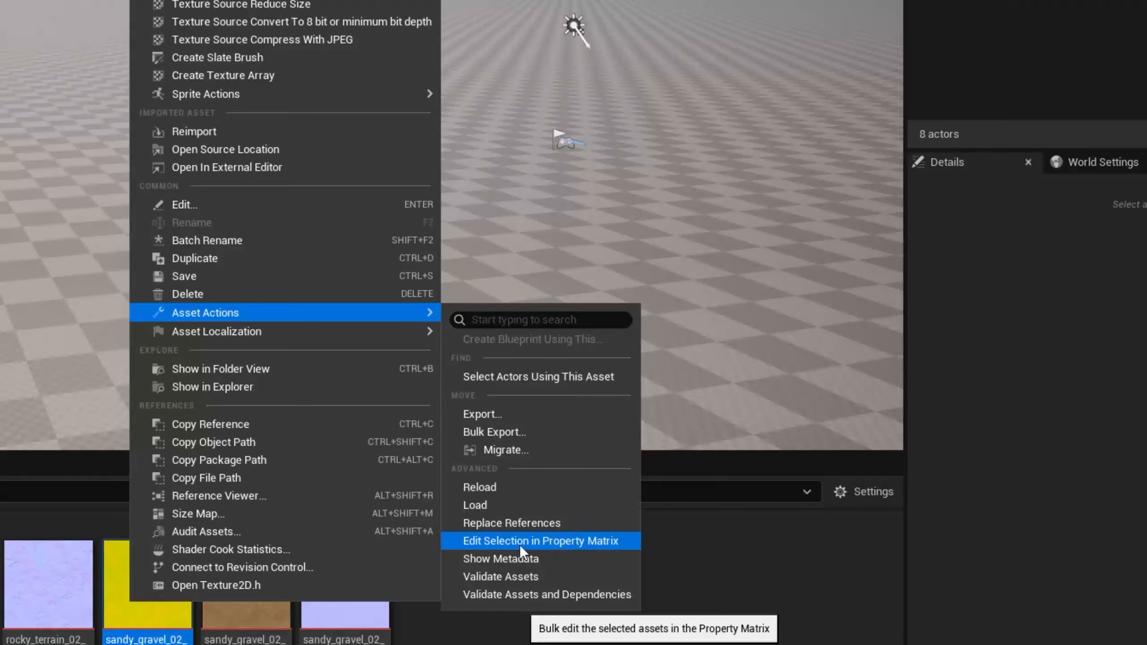
click(537, 541)
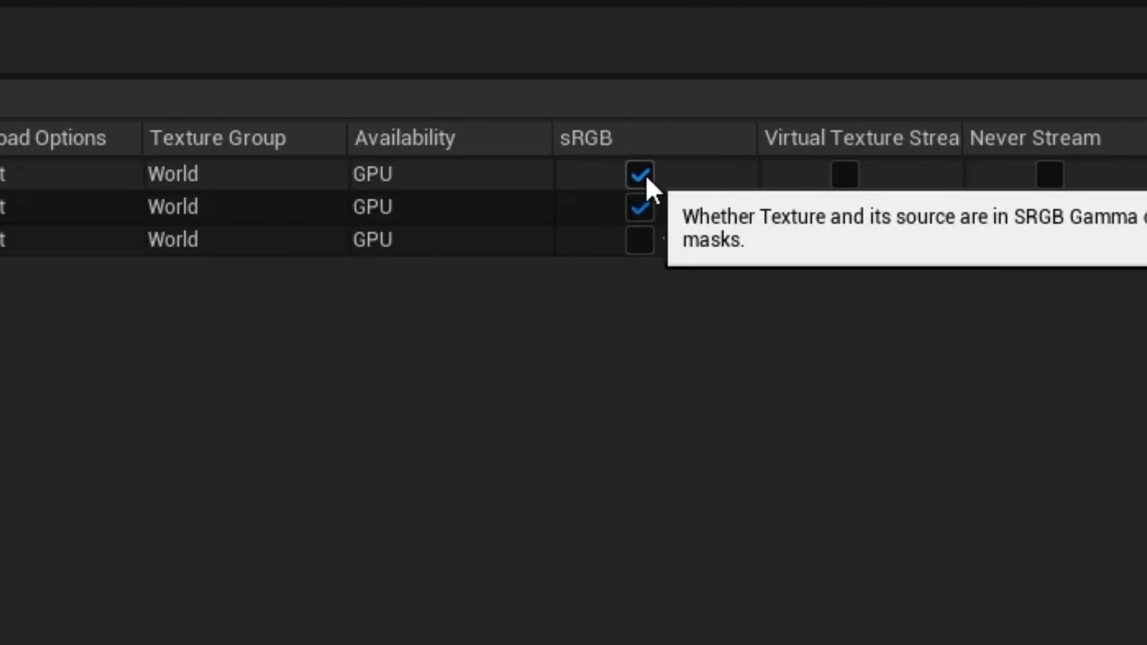
click(644, 177)
click(644, 207)
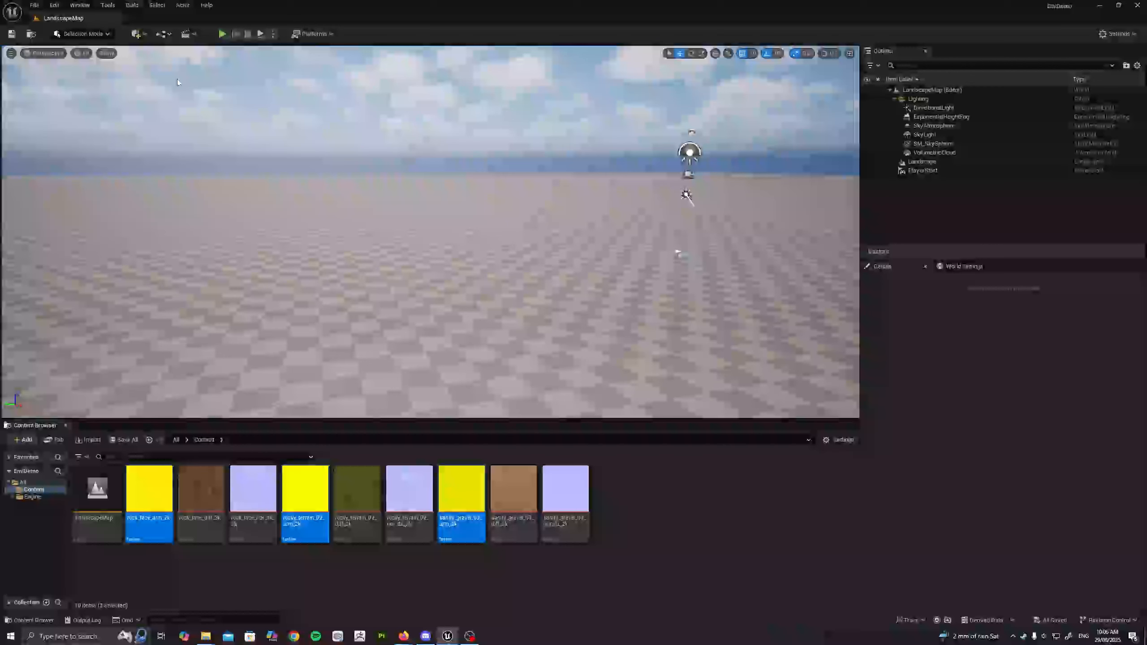
click(591, 555)
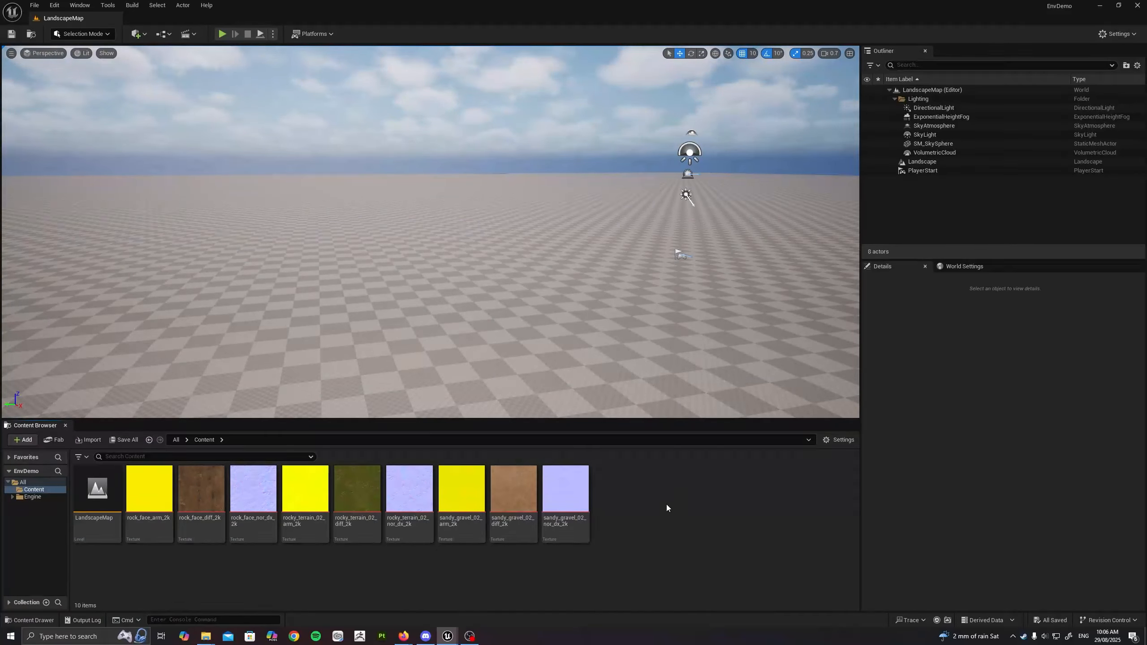
Create a Material Function in the Content folder and name it MF_RockFace
right_click(659, 487)
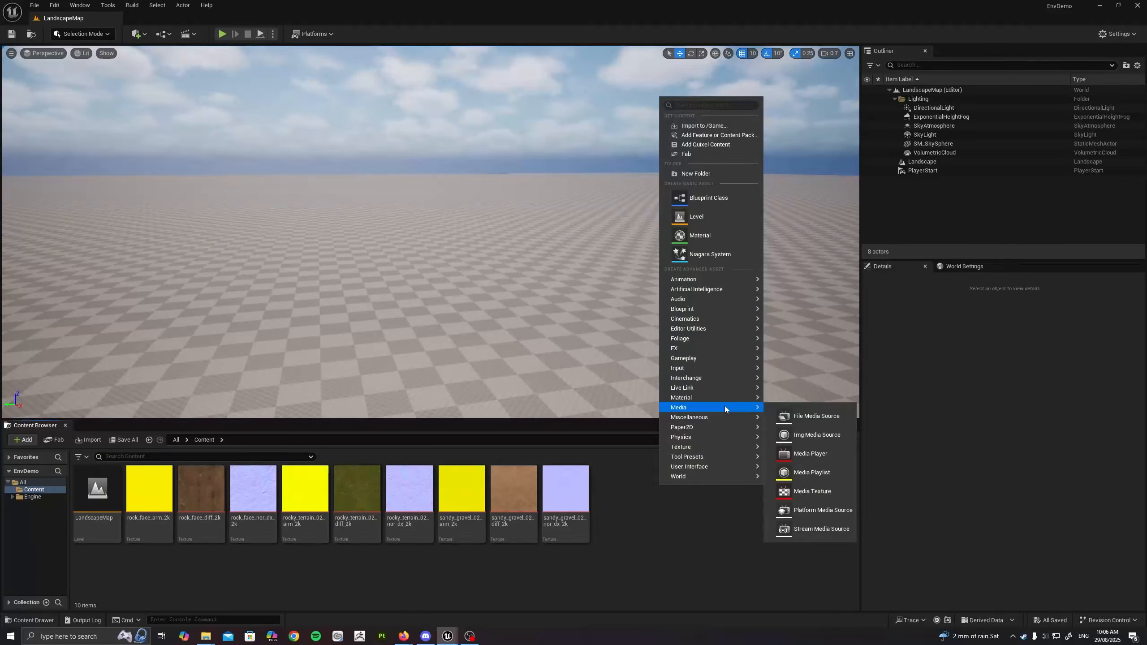
mouse_move(719, 396)
right_click(667, 536)
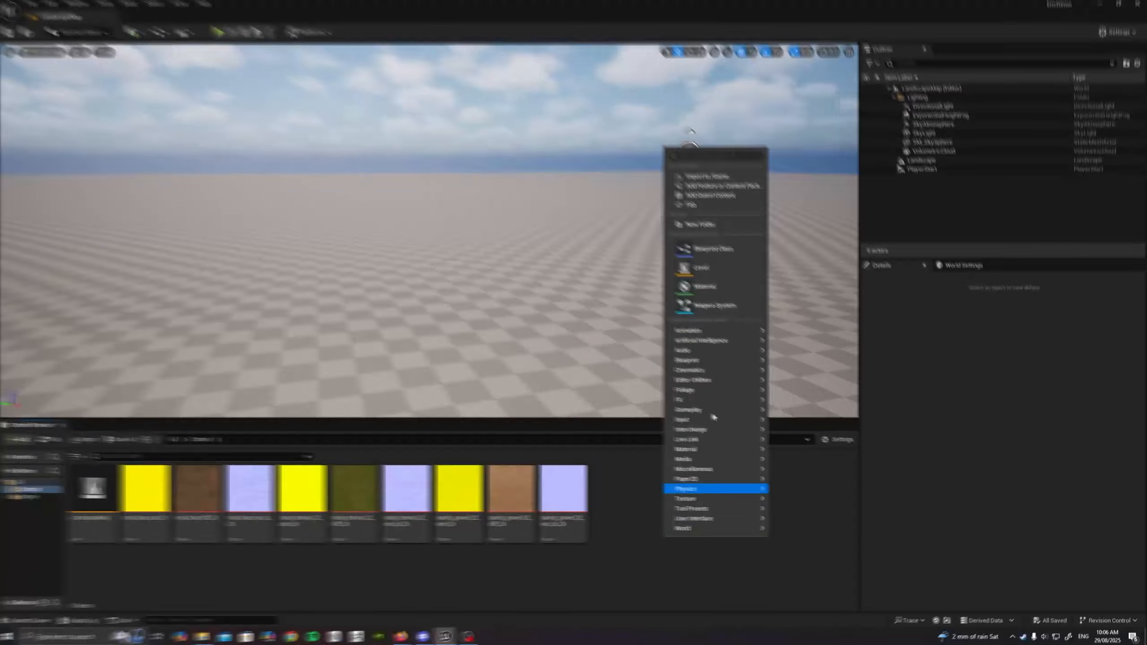
mouse_move(697, 438)
mouse_move(309, 368)
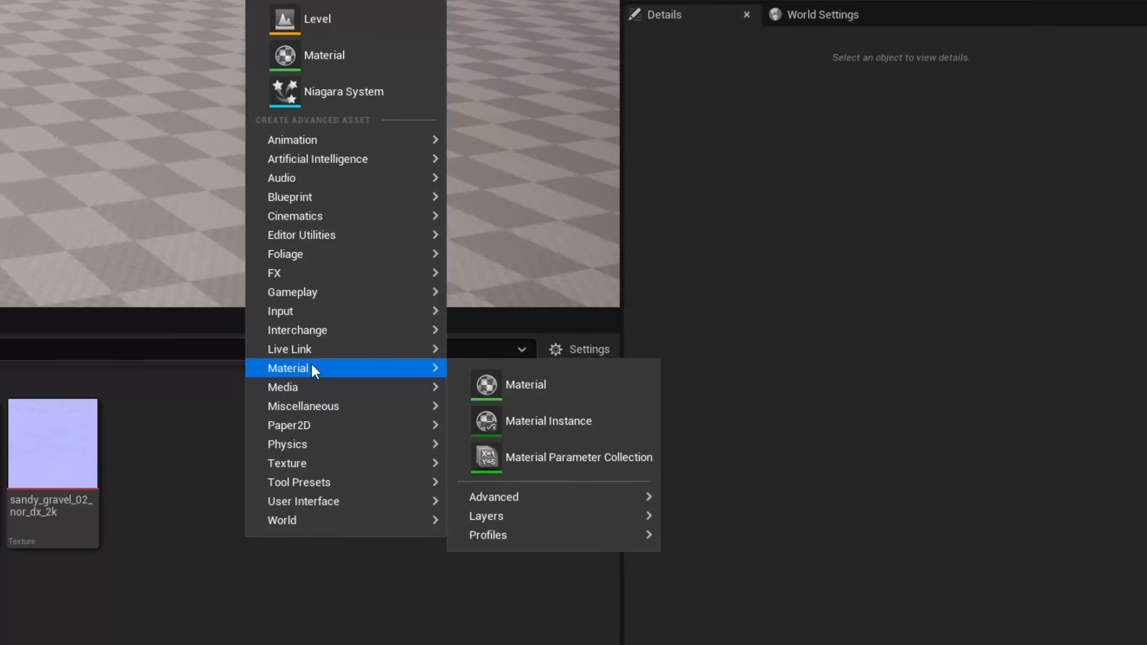
mouse_move(506, 498)
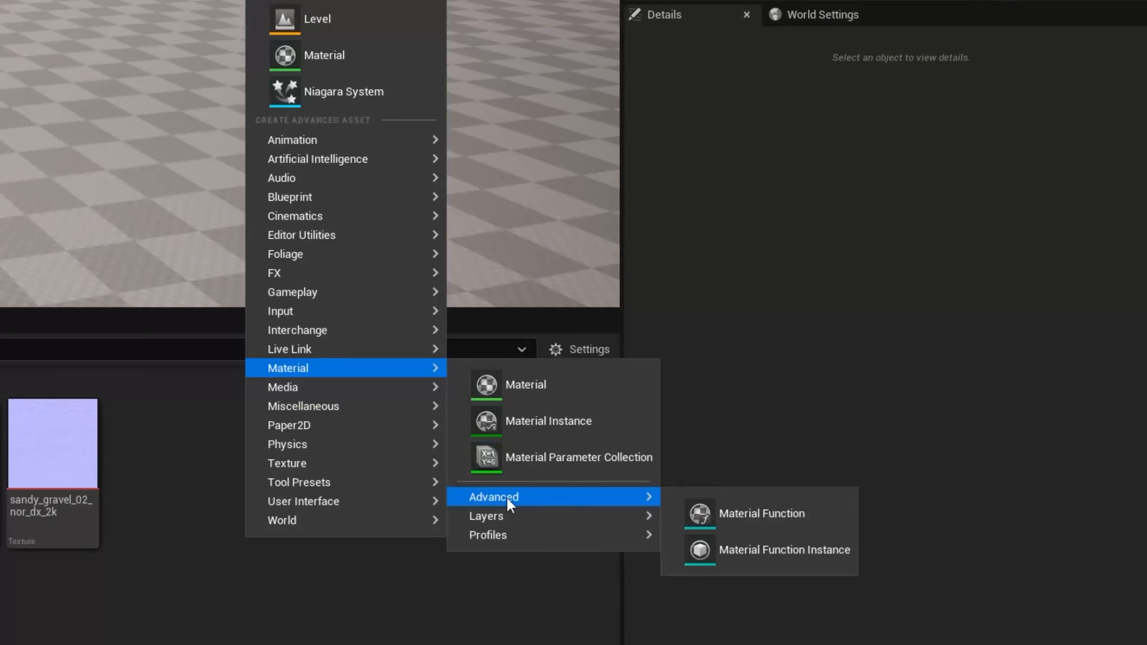
click(833, 518)
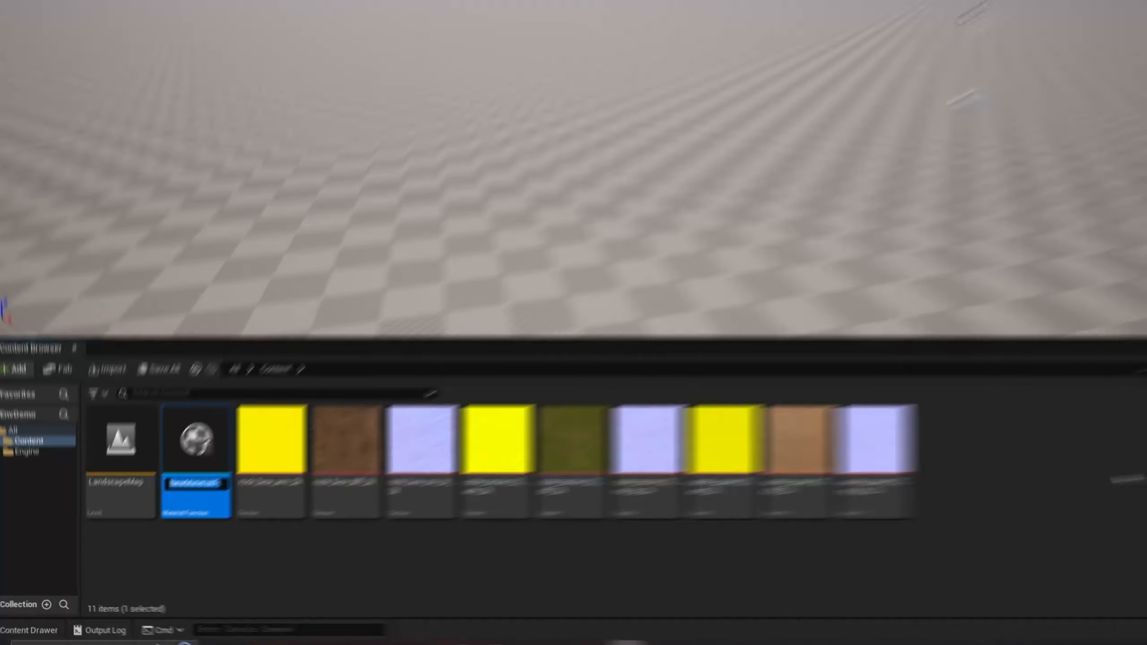
text(MF_RockFace)
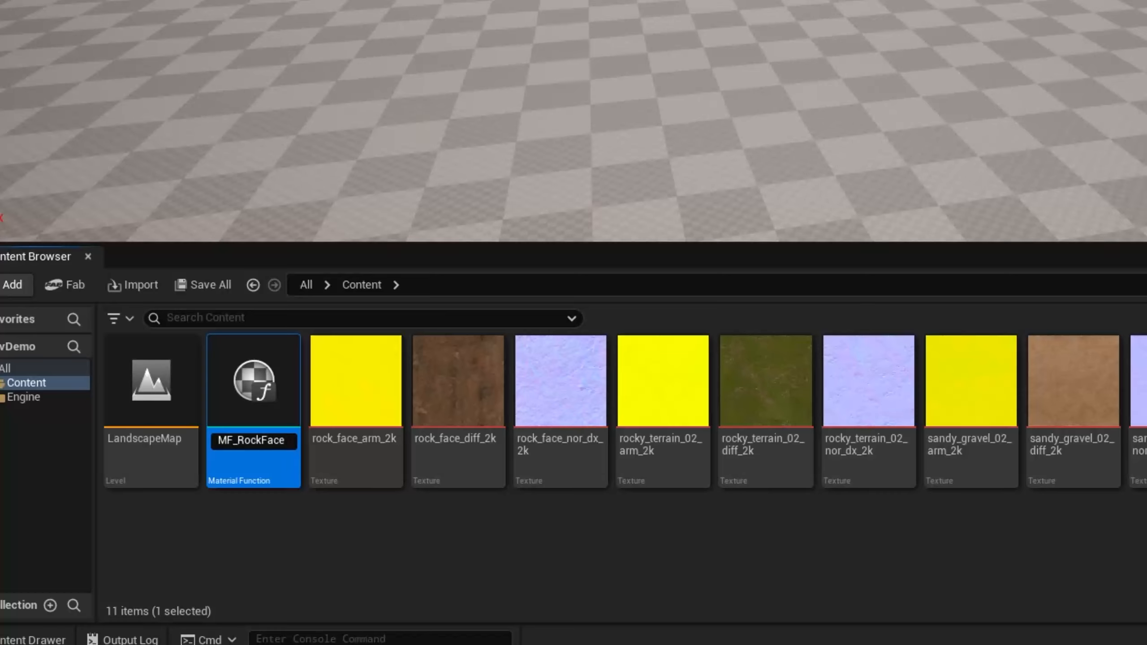
key(Return)
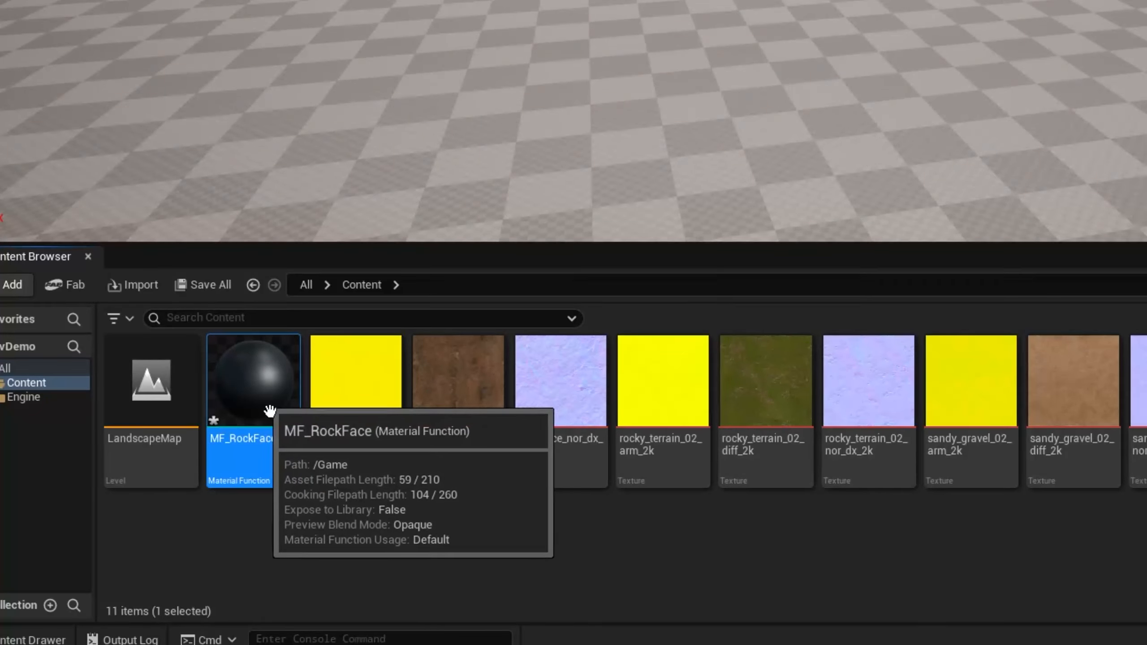
Open MF_RockFace and add the rock_face arm, diff and nor_dx textures to its graph as texture samples
double_click(241, 405)
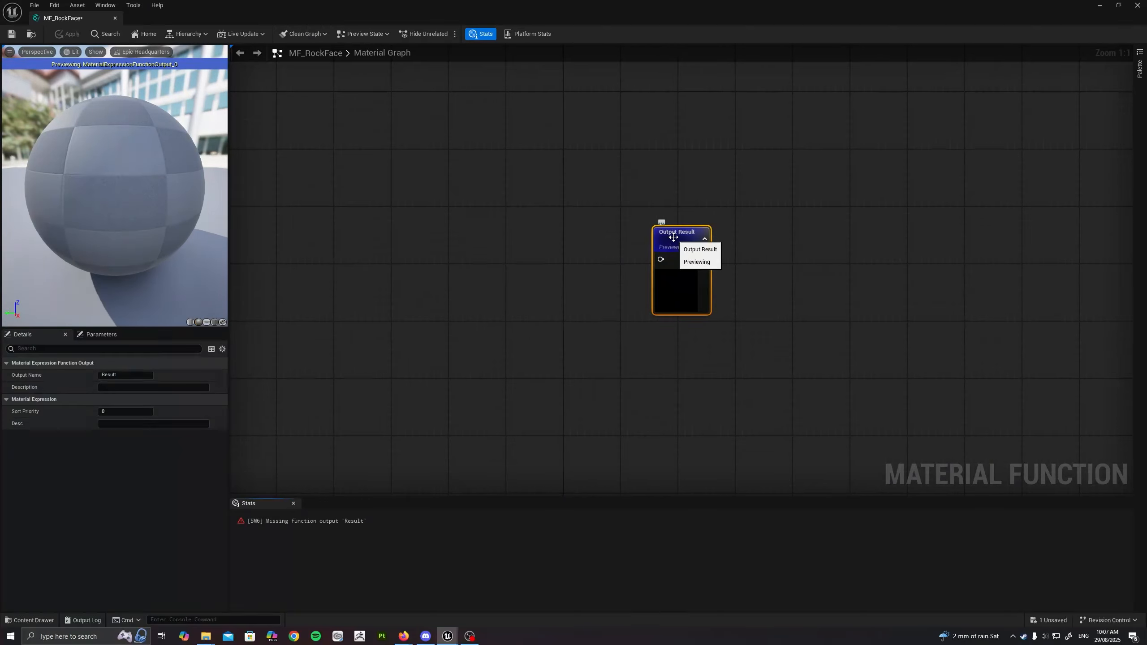
right_drag(558, 236, 553, 236)
click(812, 221)
right_drag(822, 237, 622, 251)
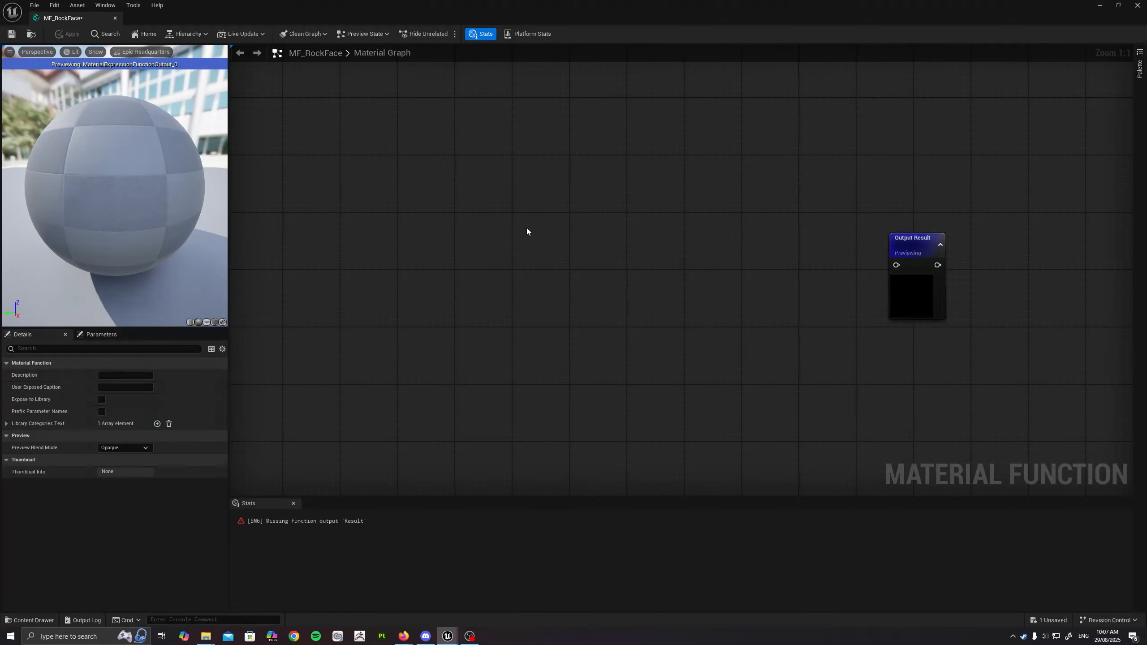
right_drag(529, 246, 505, 256)
key(ctrl+space)
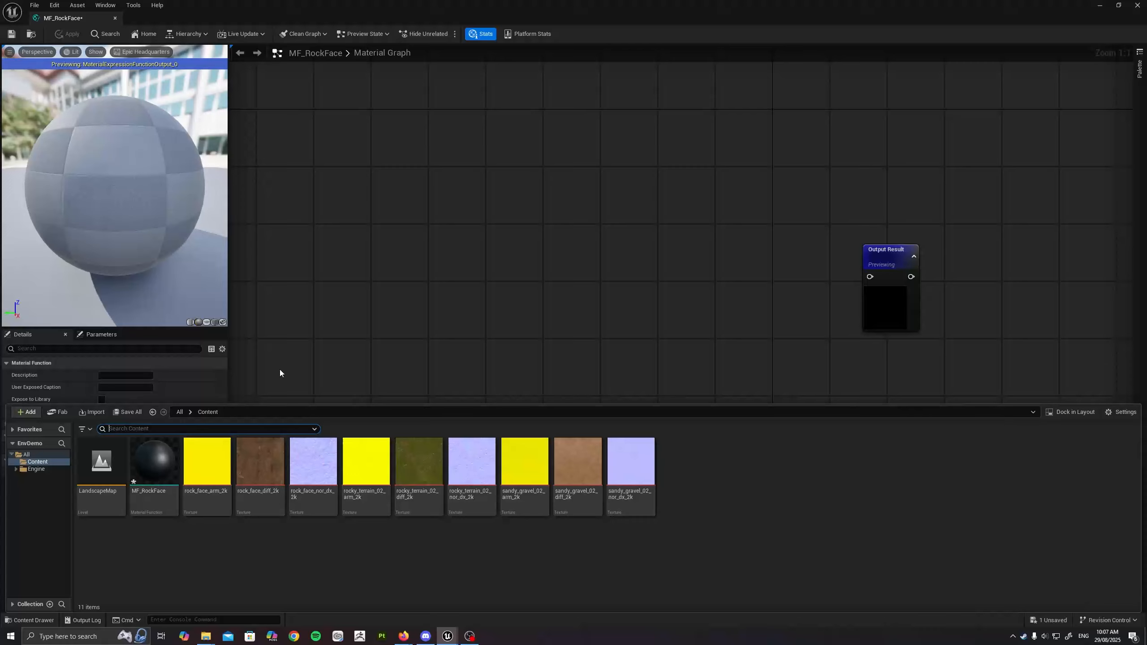
click(213, 473)
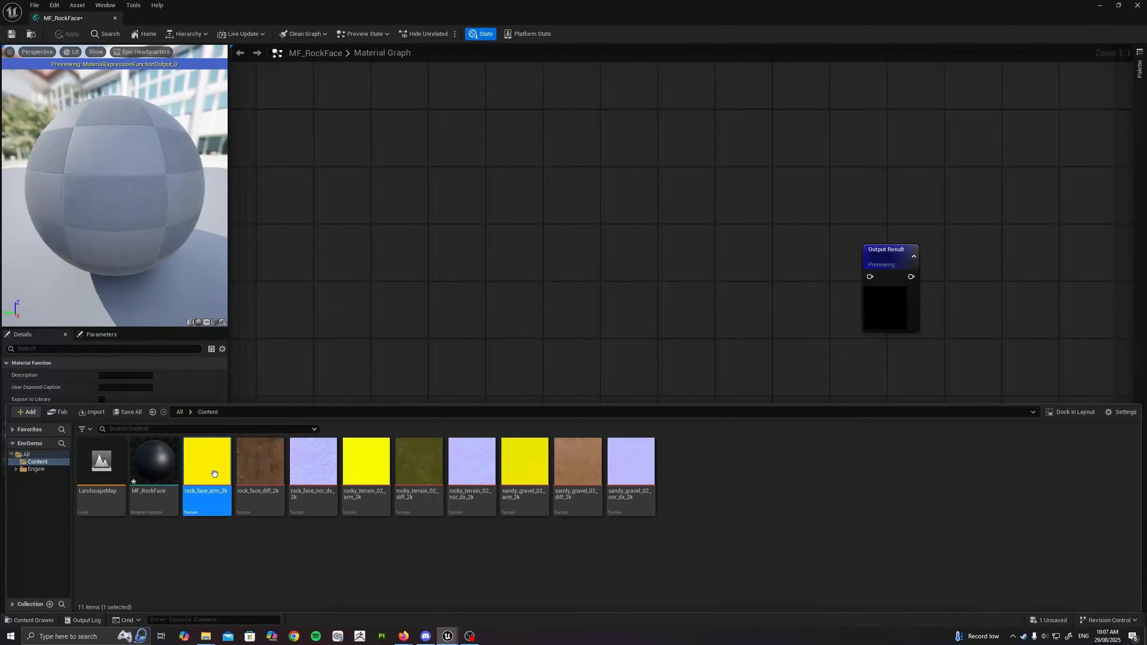
shift+click(336, 471)
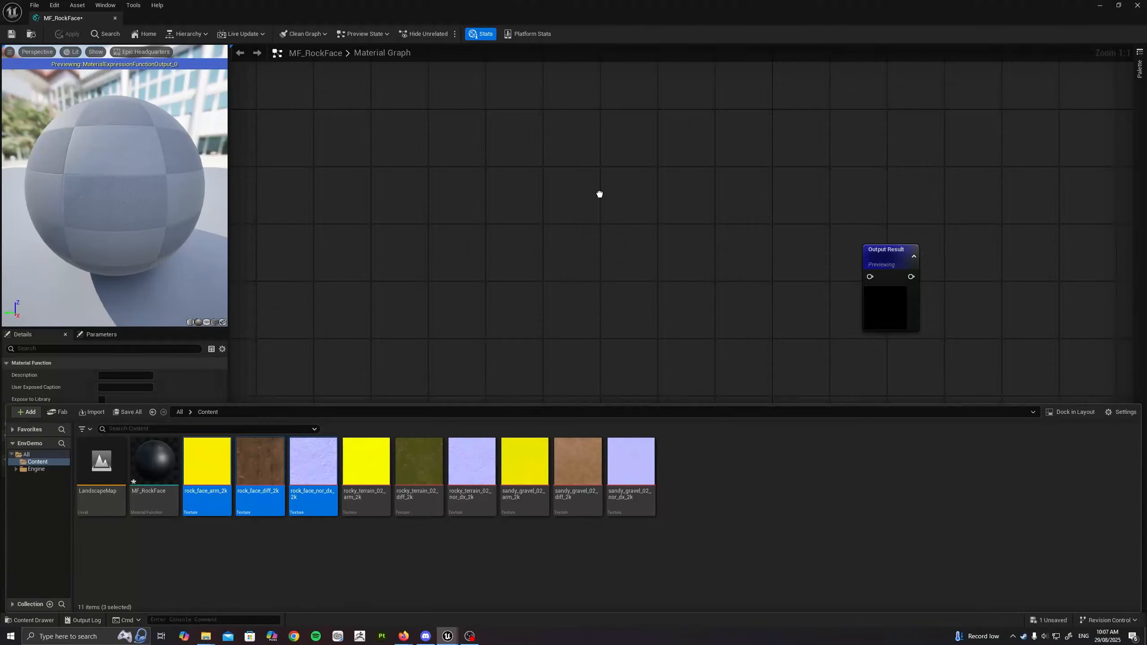
drag(599, 194, 600, 199)
Arrange the three texture samples in a column with diffuse on top, ARM in the middle and normal at the bottom
drag(655, 314, 612, 457)
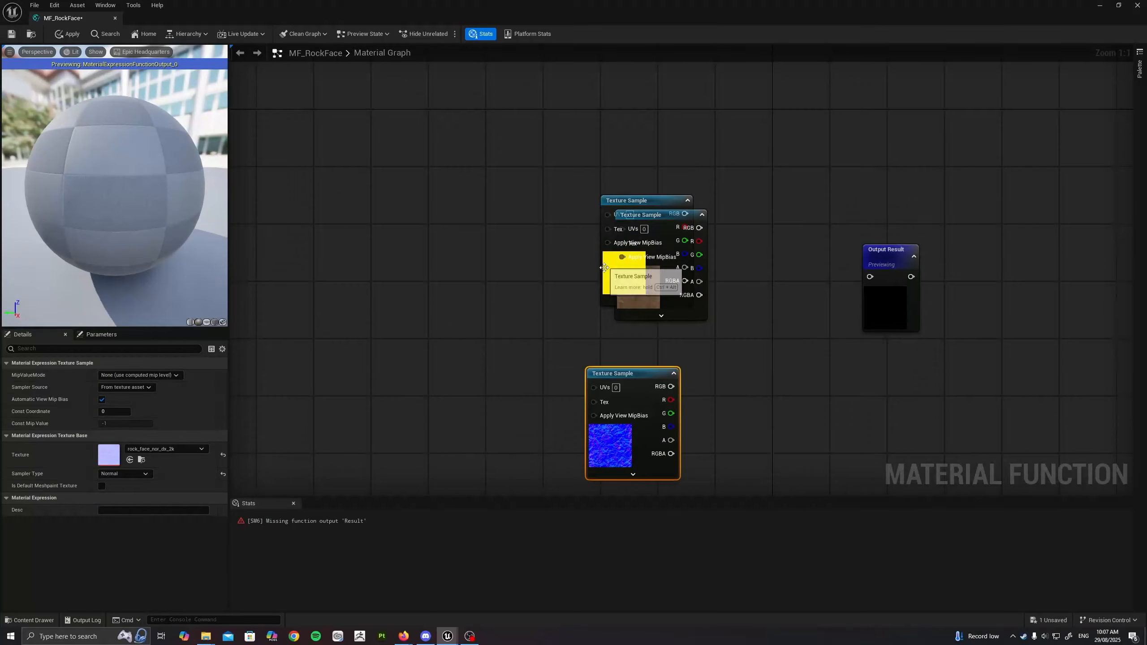
drag(605, 267, 459, 382)
drag(640, 287, 538, 222)
right_drag(501, 415, 520, 377)
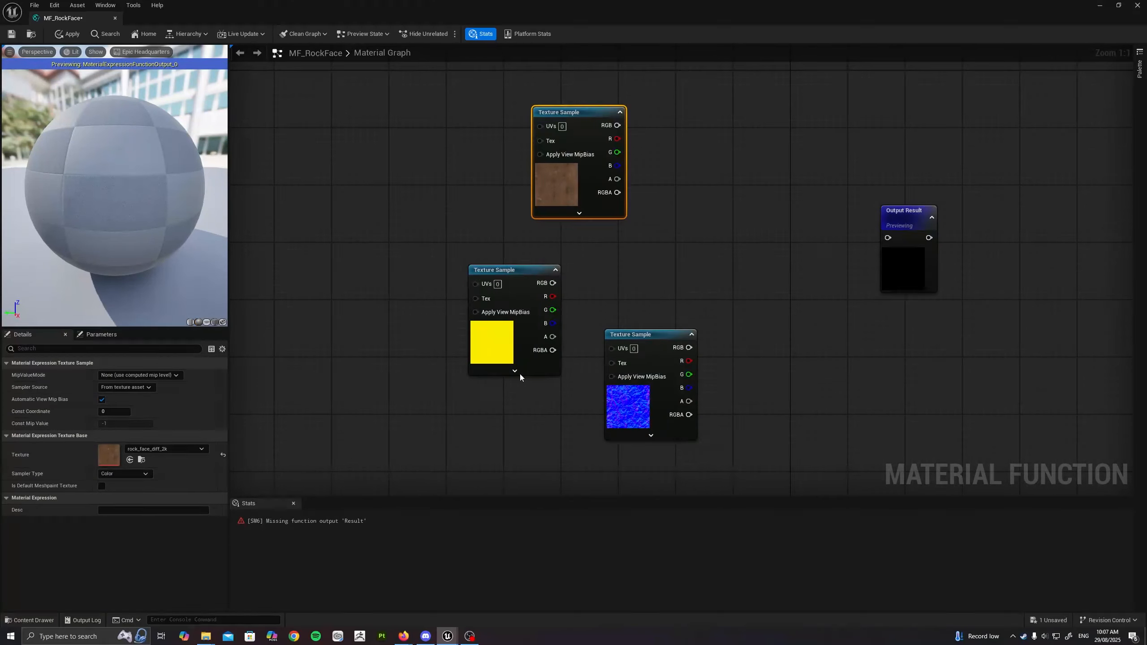
drag(520, 376, 499, 491)
drag(492, 408, 577, 253)
drag(632, 408, 560, 427)
right_drag(431, 114, 411, 133)
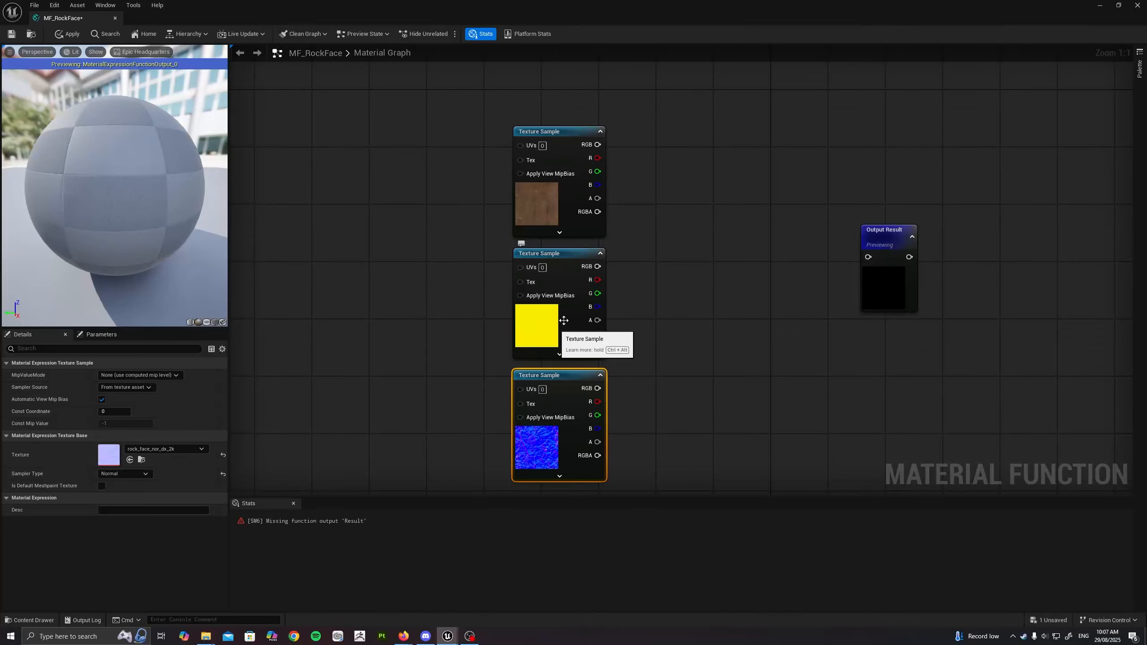
Add a SetMaterialAttributes node to the graph between the texture samples and the Output Result node
right_drag(714, 355, 628, 349)
right_drag(622, 259, 565, 275)
right_click(567, 259)
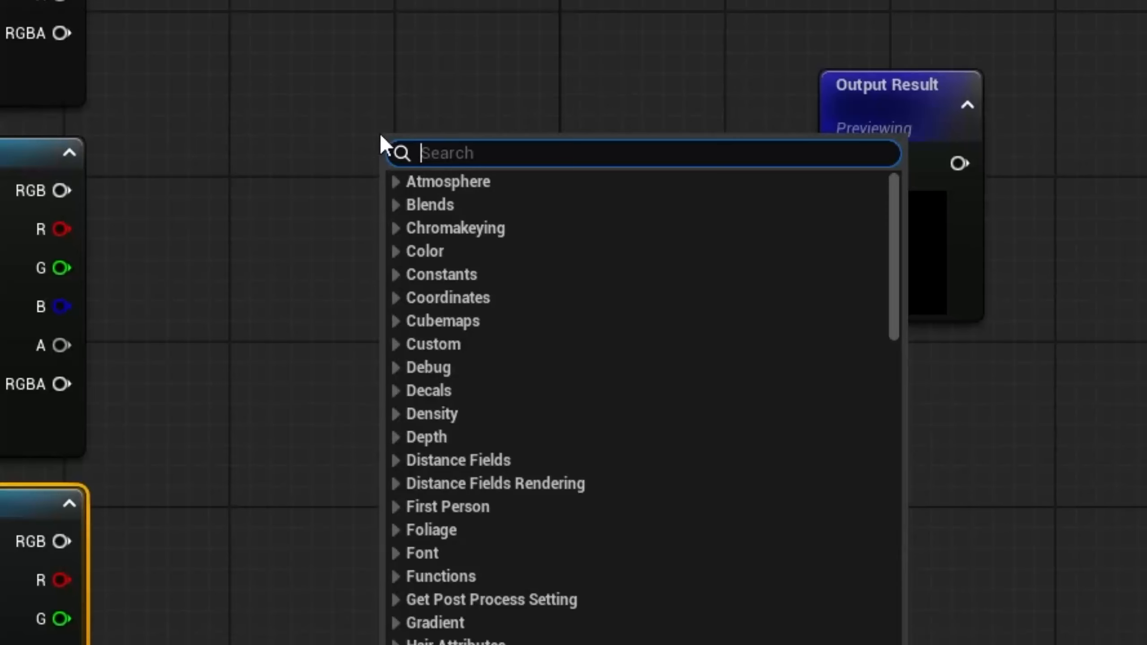
text(se)
key(Return)
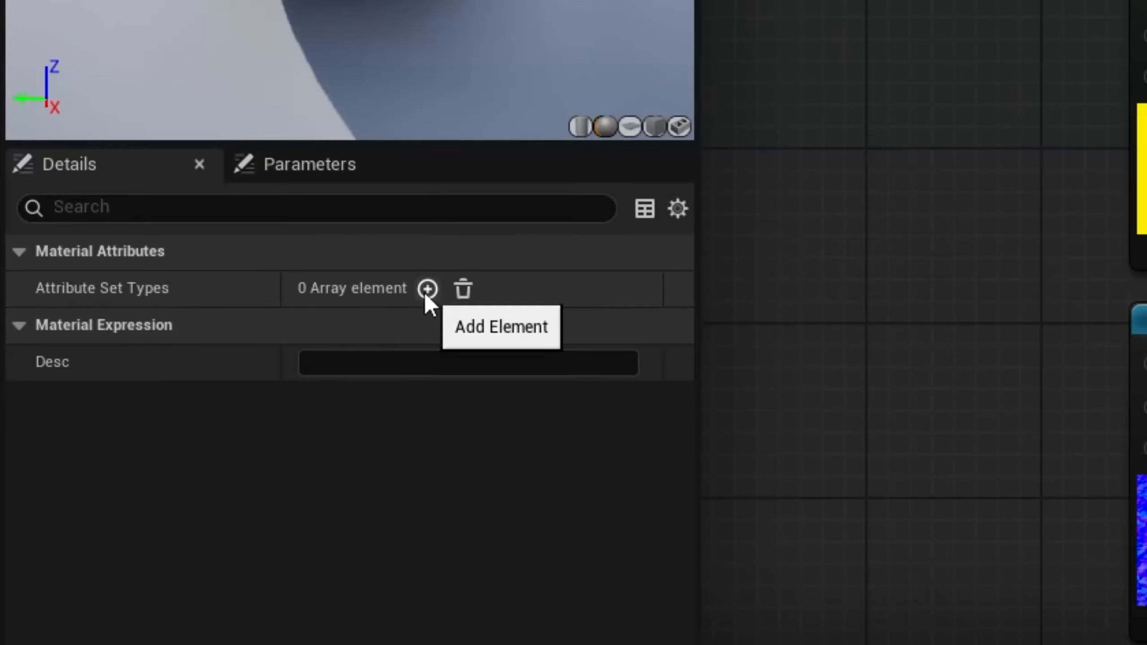
Add four attribute set types to the SetMaterialAttributes node: BaseColor, Metallic, Specular and Roughness
click(428, 293)
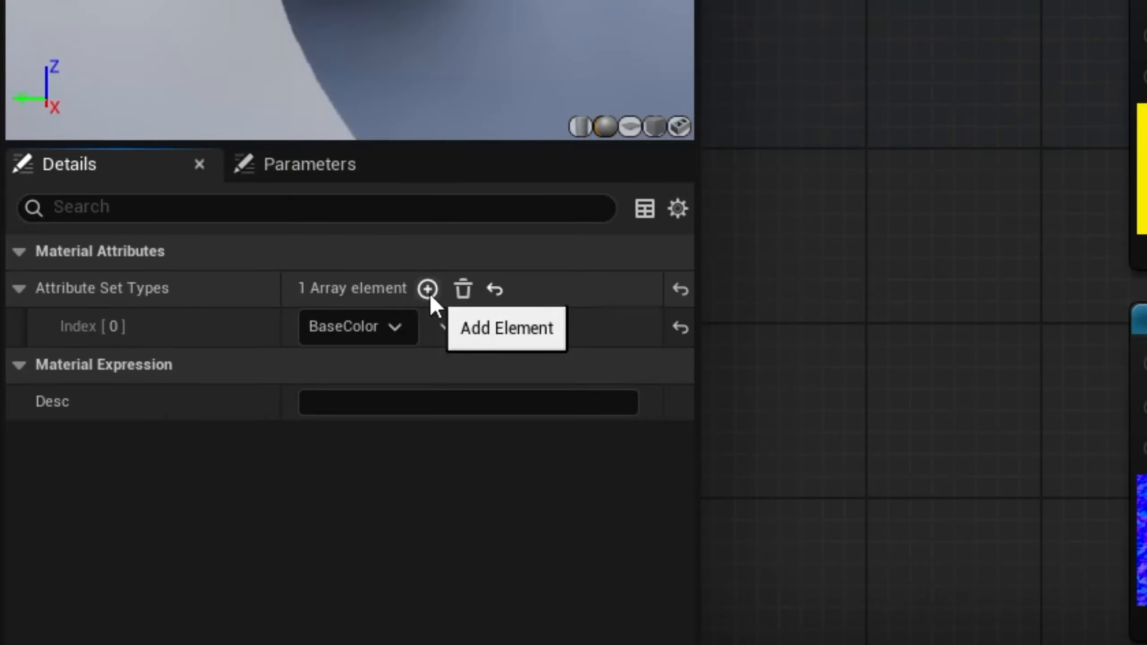
click(429, 297)
click(429, 298)
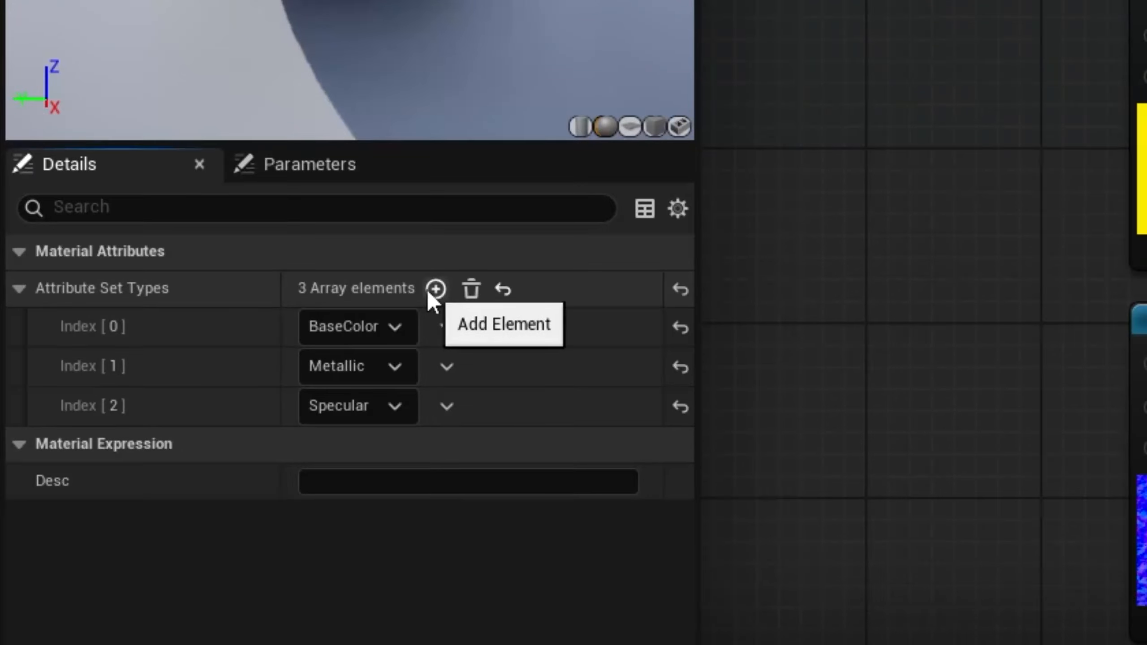
click(430, 296)
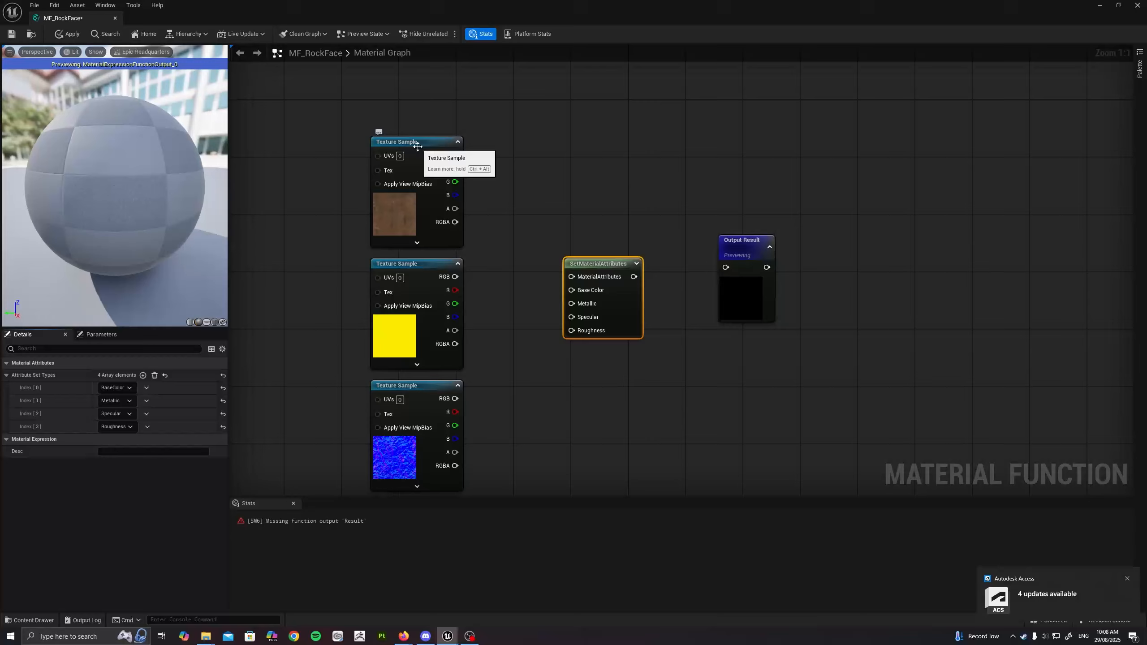
Connect the diffuse texture's RGB output to Base Color and change the node's Specular attribute to Normal
drag(455, 155, 571, 290)
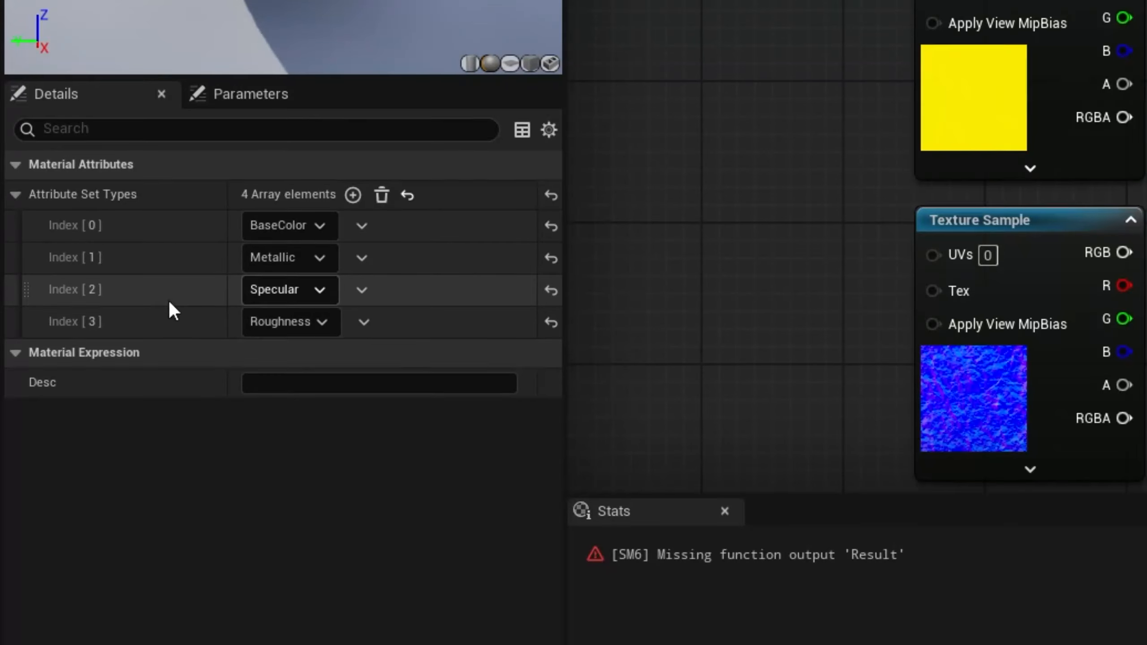
click(311, 291)
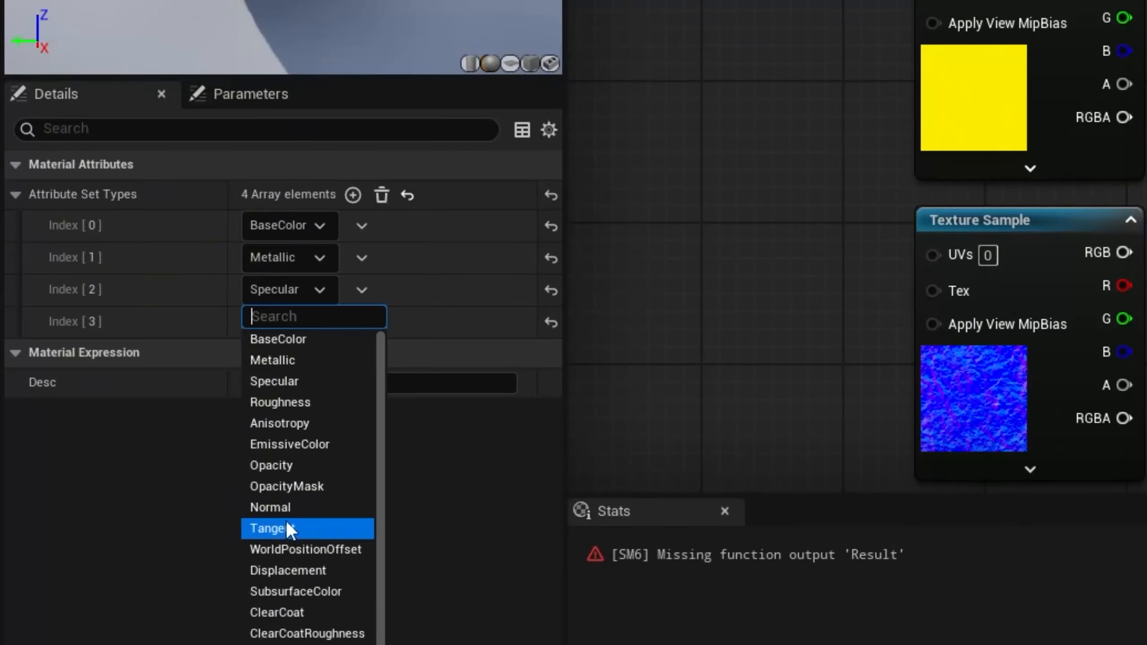
click(271, 507)
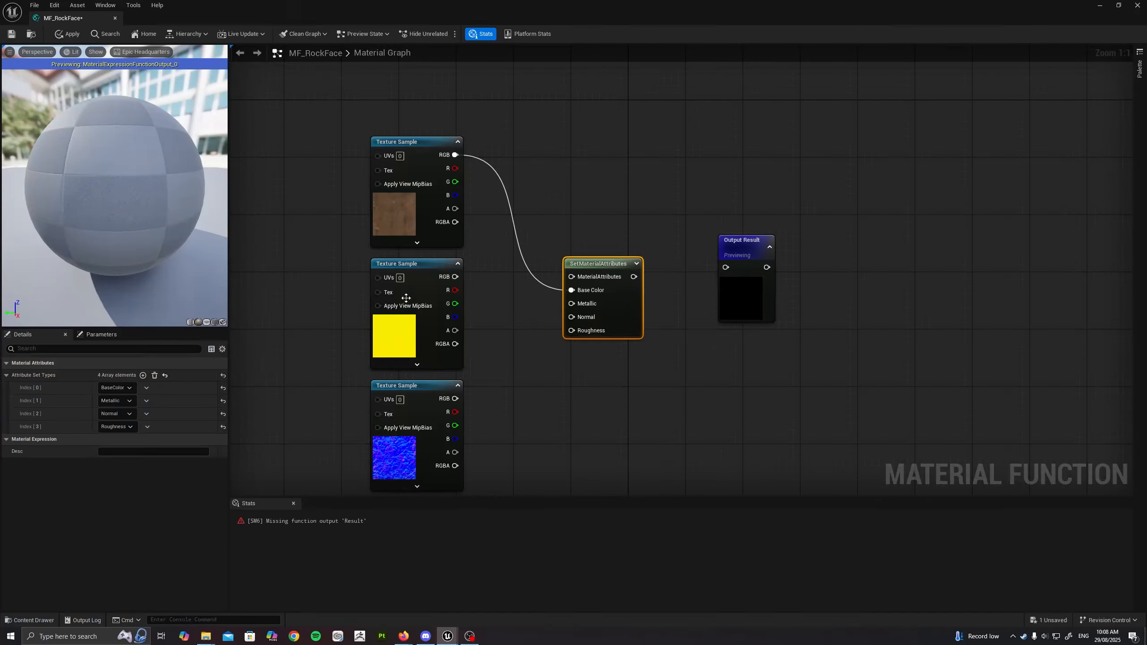
Connect the ARM texture's green channel to Roughness and its blue channel to Metallic on SetMaterialAttributes
click(388, 321)
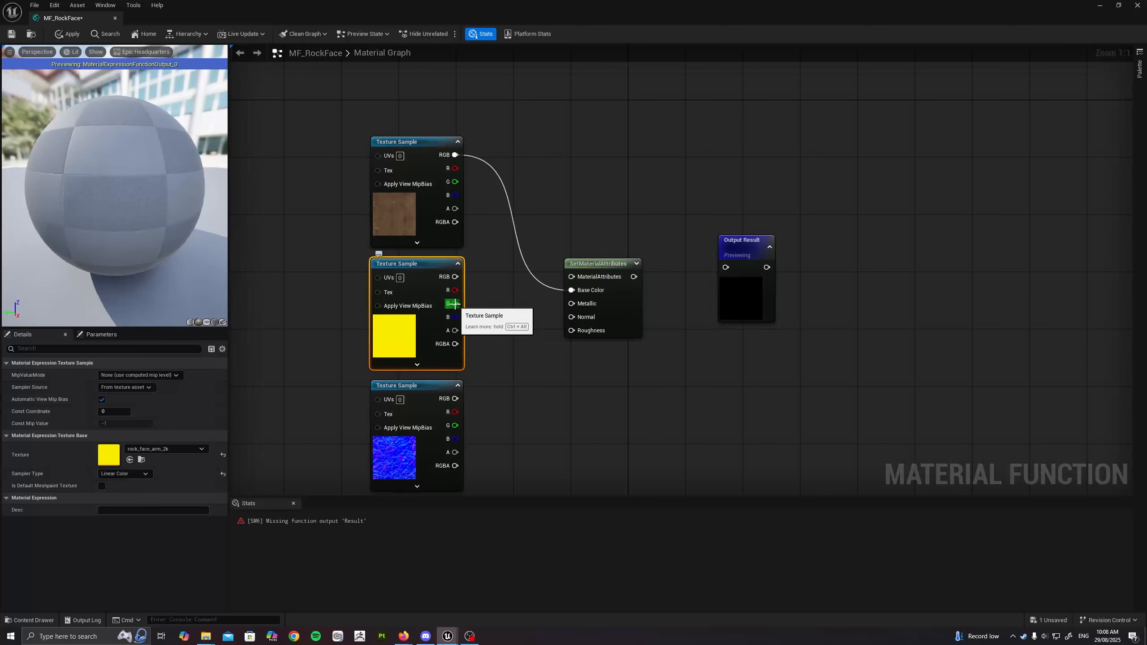
drag(455, 304, 572, 331)
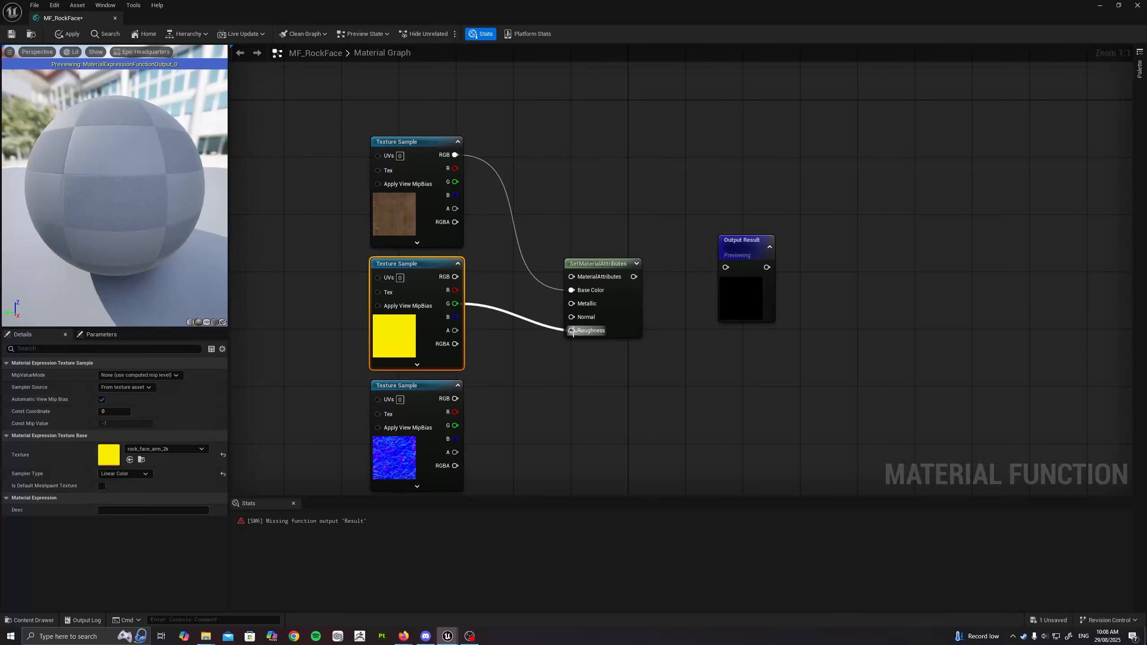
drag(455, 317, 587, 305)
click(591, 306)
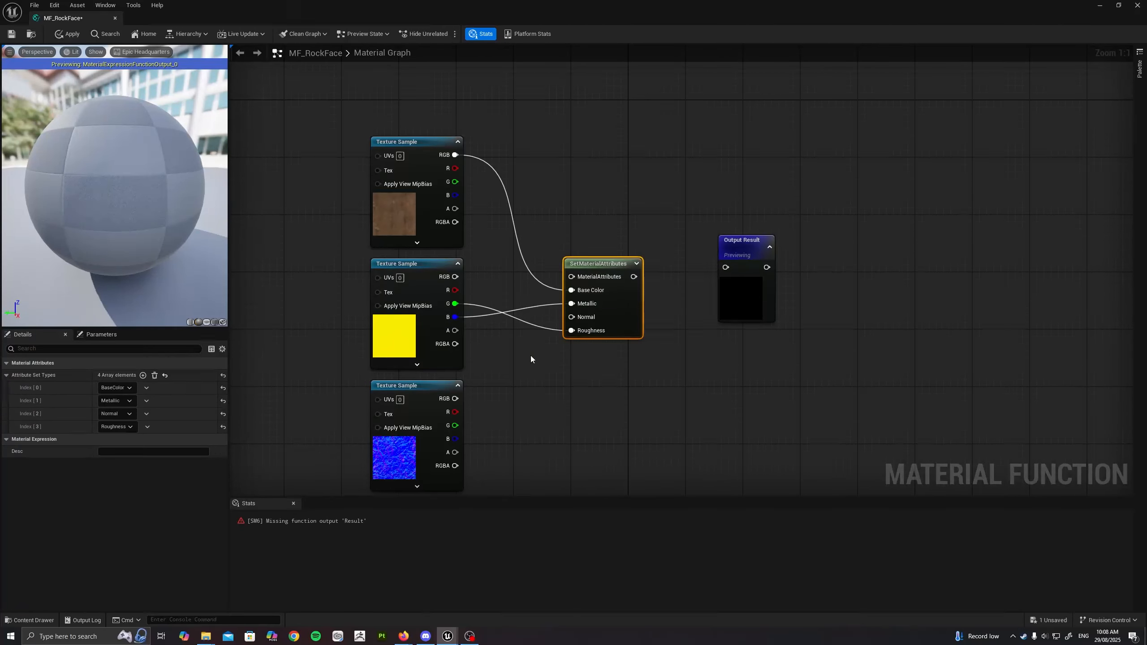
Connect the normal texture's RGB output to Normal, and link the SetMaterialAttributes output to Output Result
right_drag(492, 387, 520, 364)
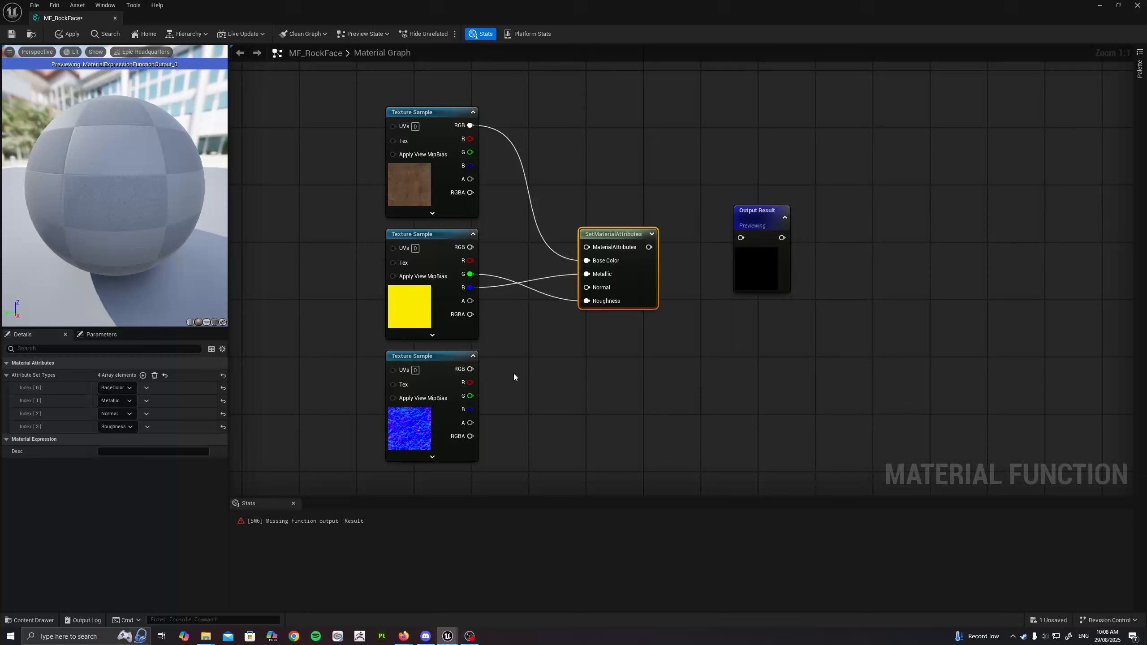
drag(470, 369, 596, 291)
right_drag(564, 357, 555, 374)
drag(641, 267, 735, 251)
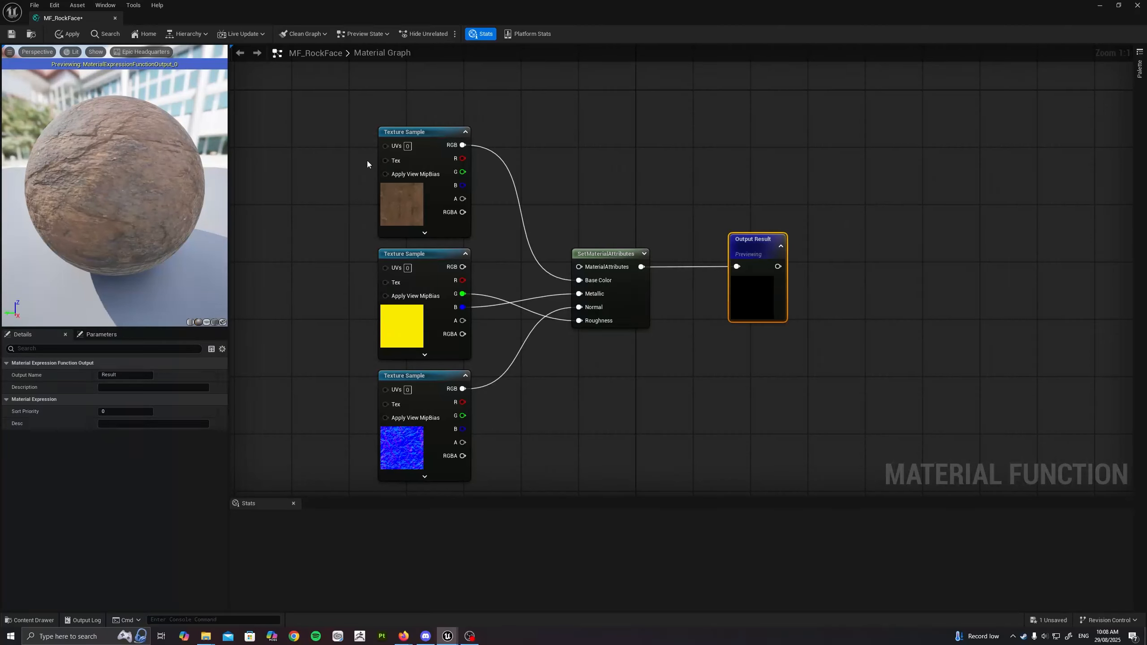
Convert the diffuse texture sample to a parameter named BaseColour
right_drag(338, 248, 439, 229)
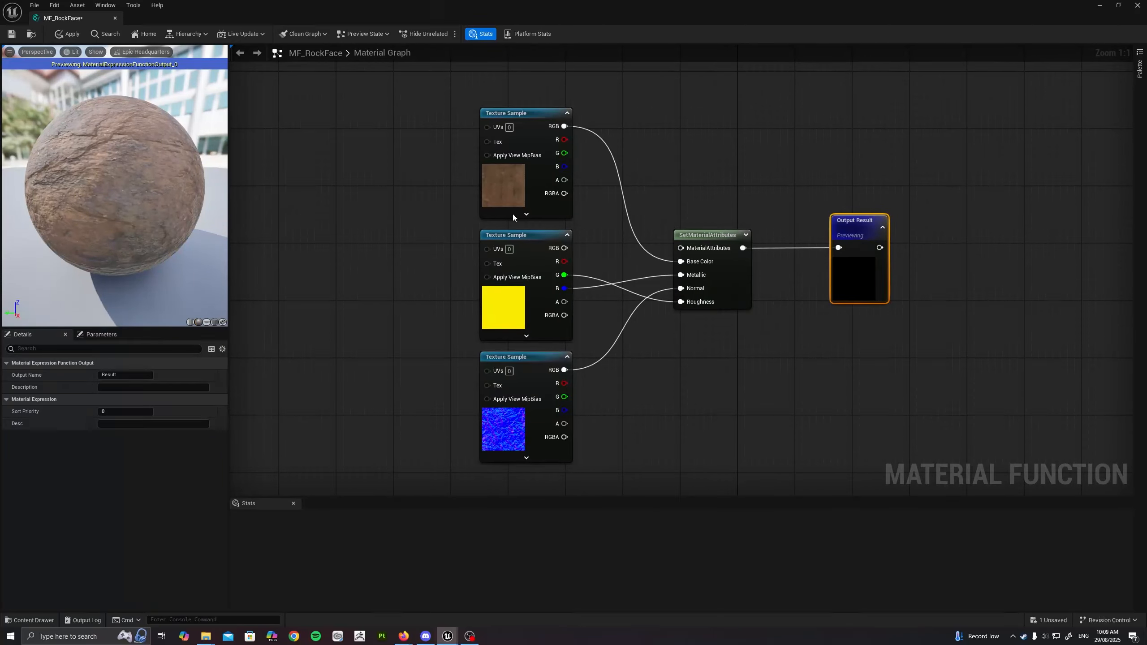
click(516, 186)
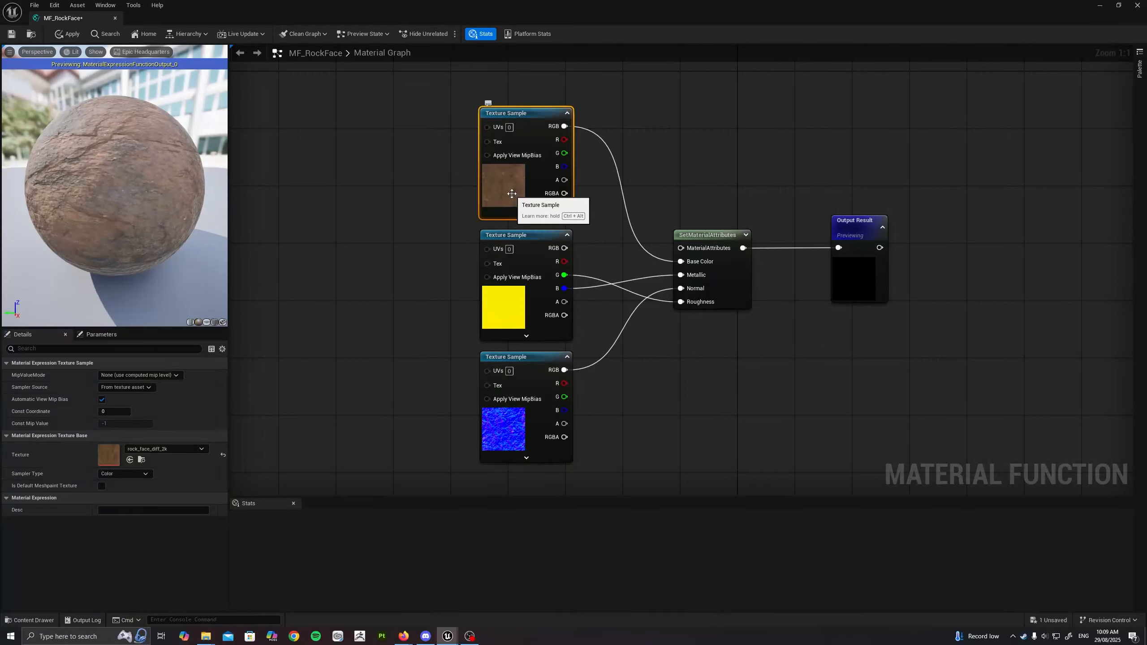
right_click(513, 194)
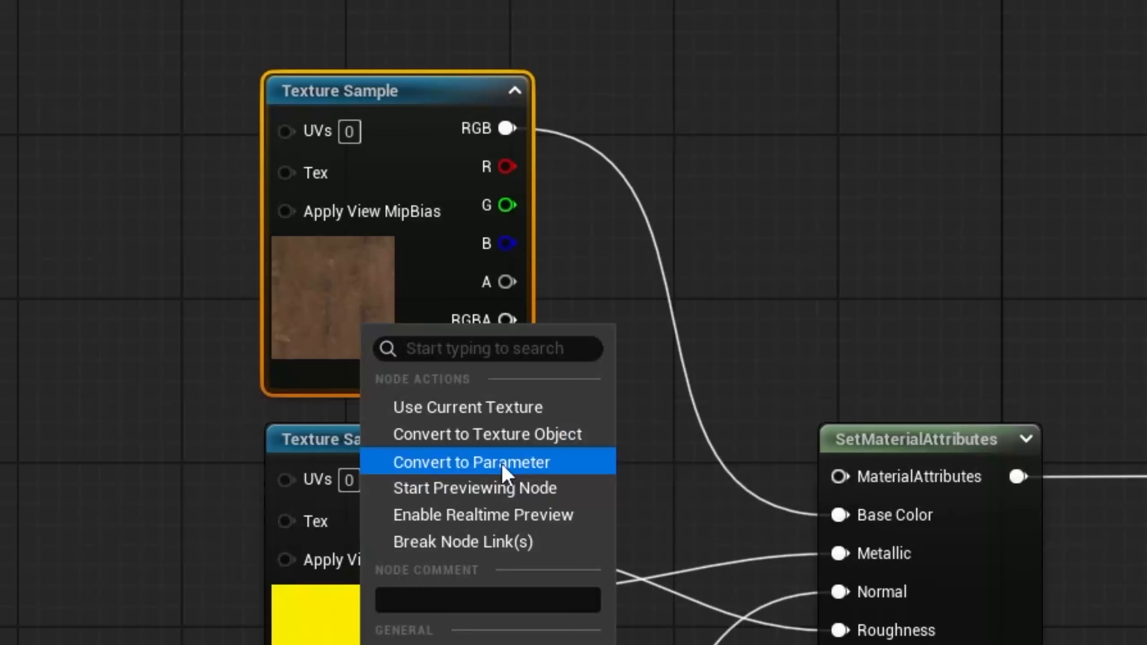
click(503, 465)
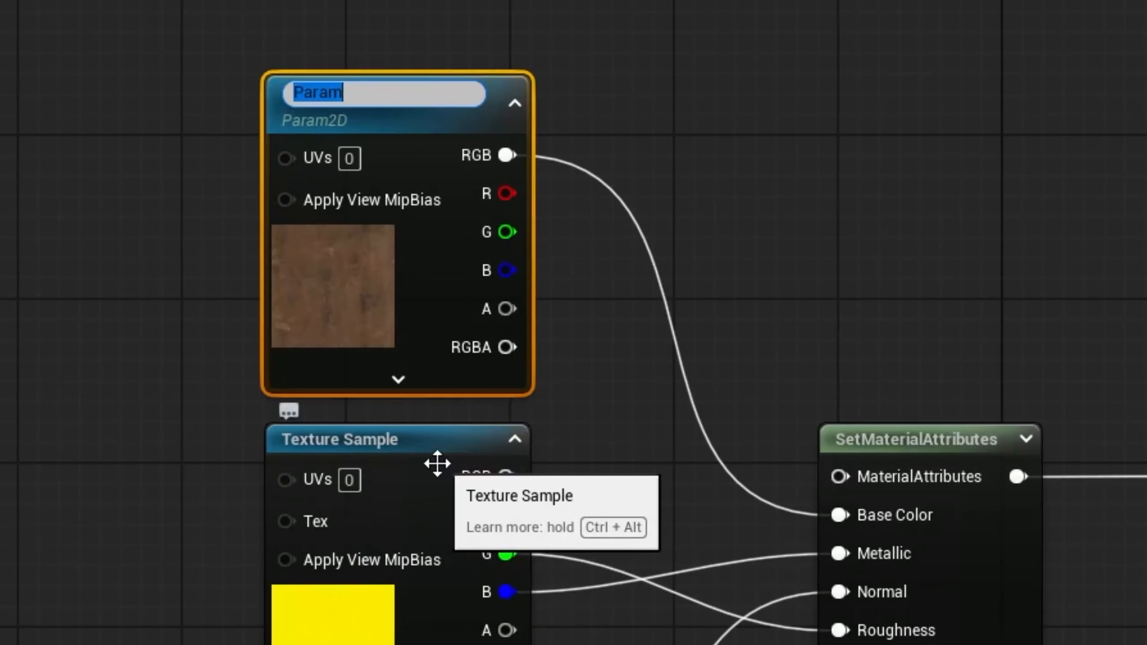
text(BaseColour)
key(Return)
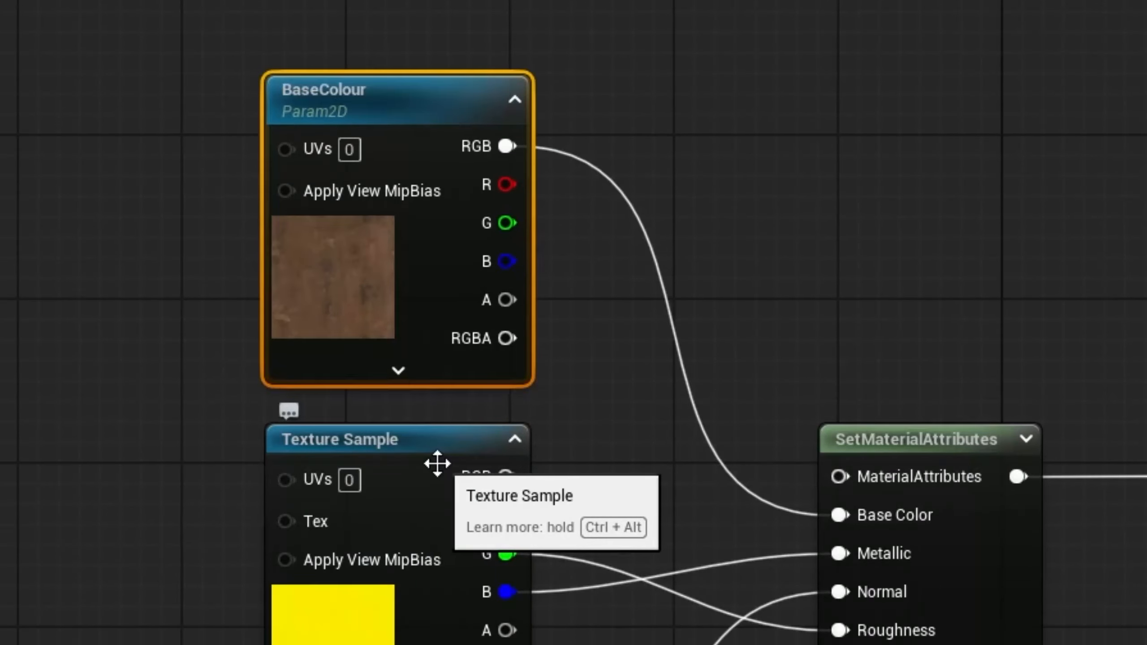
Convert the yellow ARM texture sample to a parameter named ORM
click(372, 584)
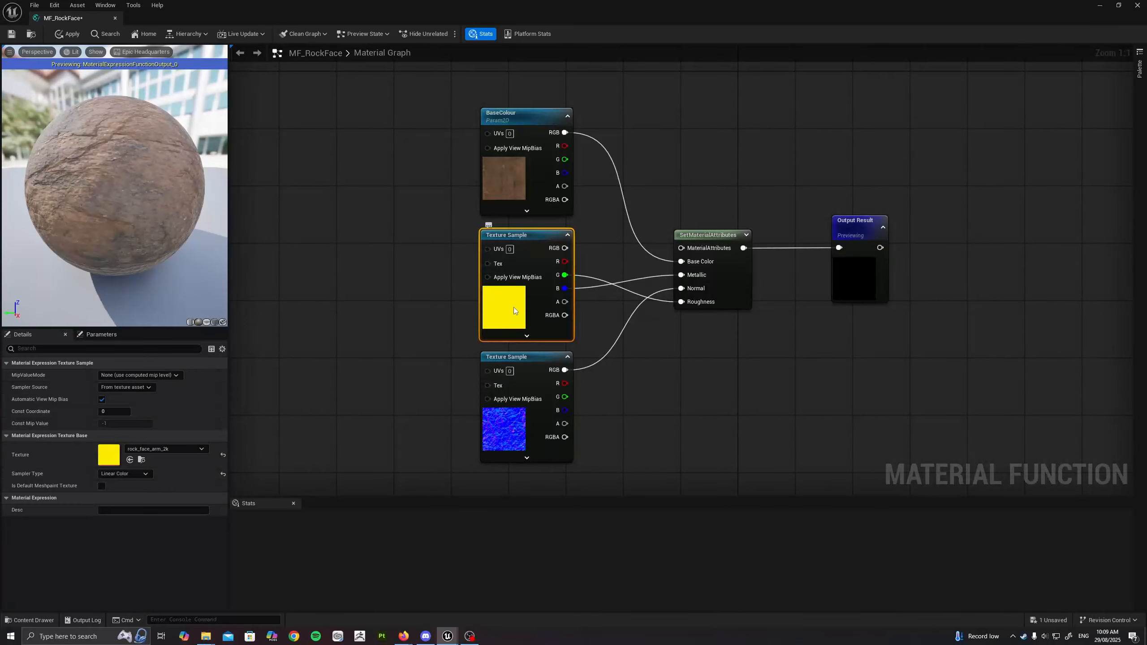
right_click(513, 307)
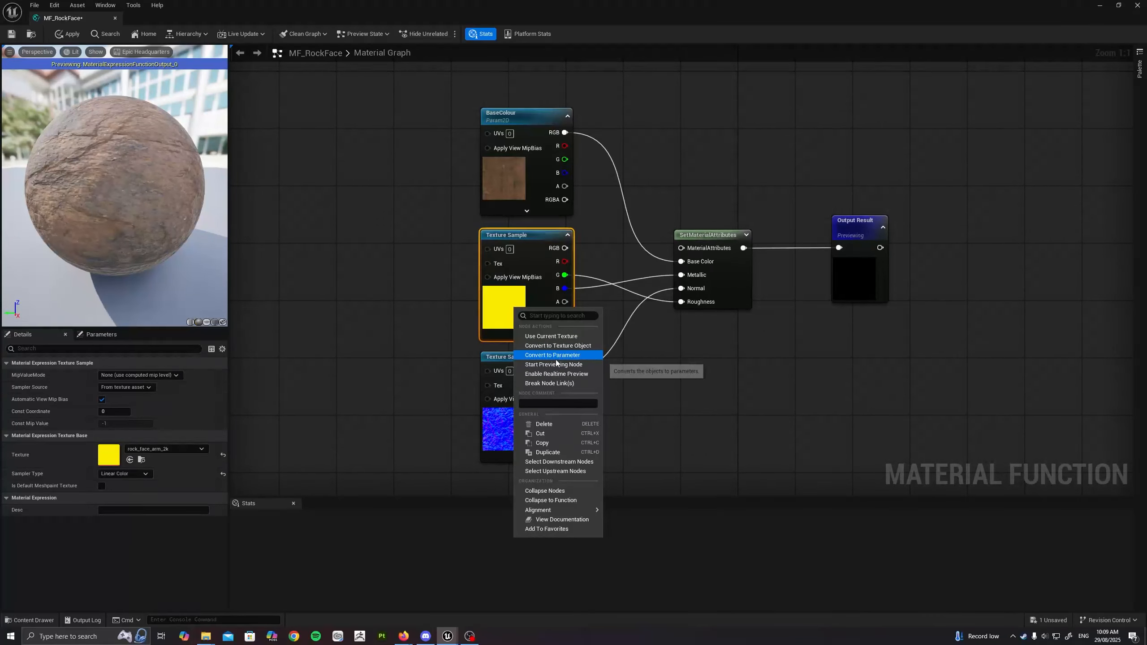
click(555, 359)
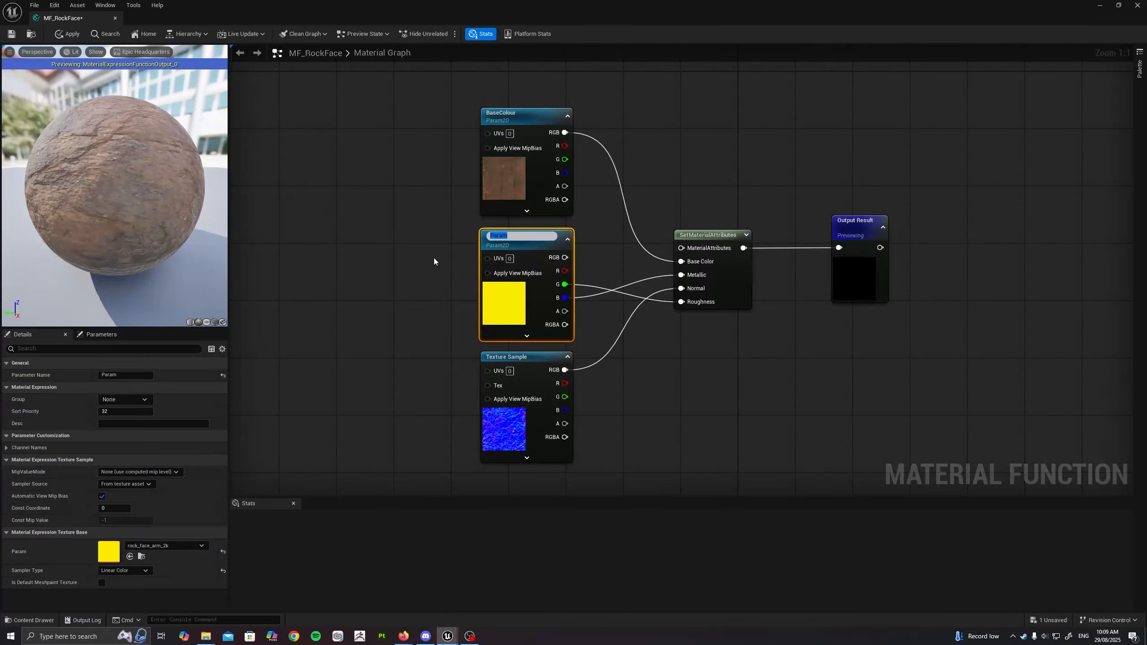
text(ORM)
key(Return)
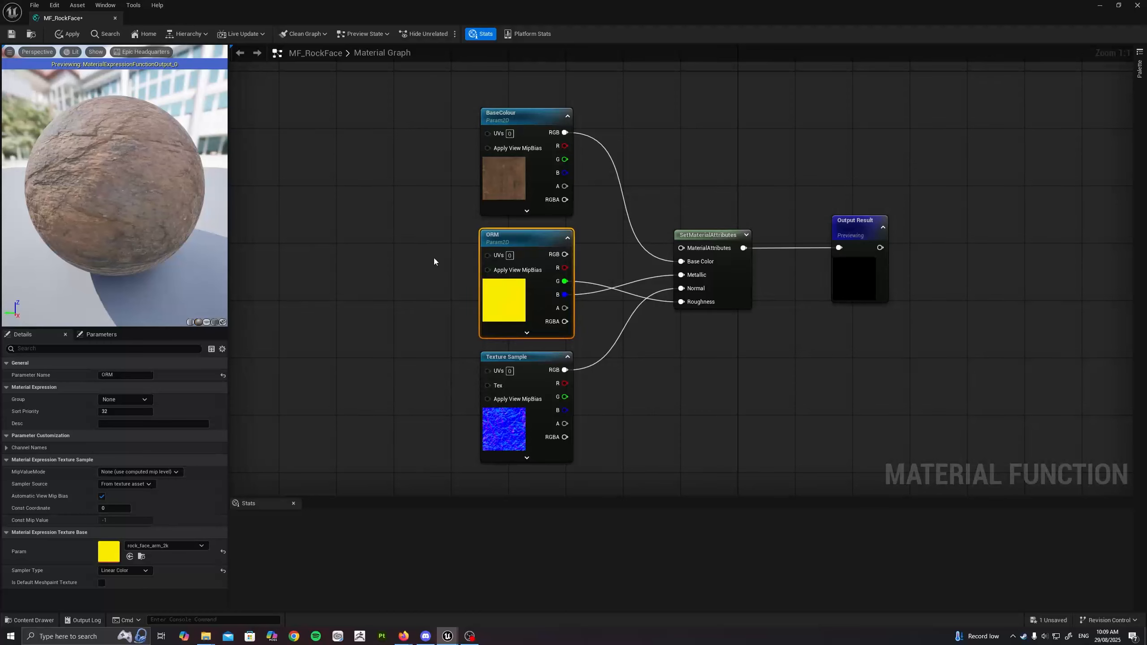
Convert the blue normal map texture sample to a parameter named Normal
click(511, 445)
right_click(517, 416)
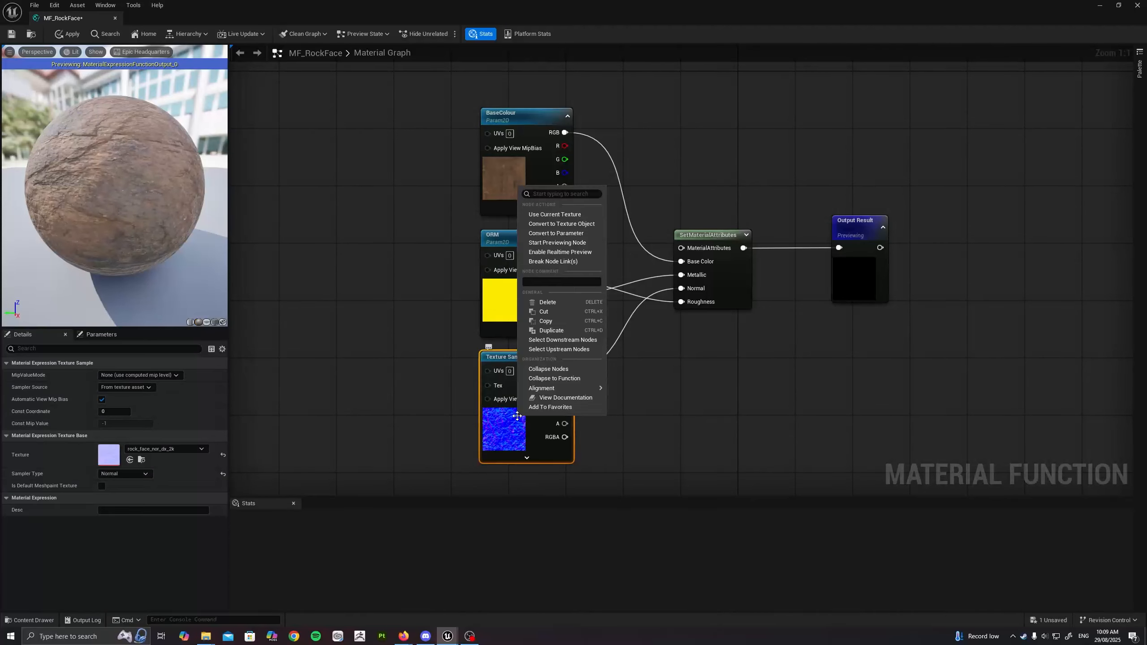
click(555, 233)
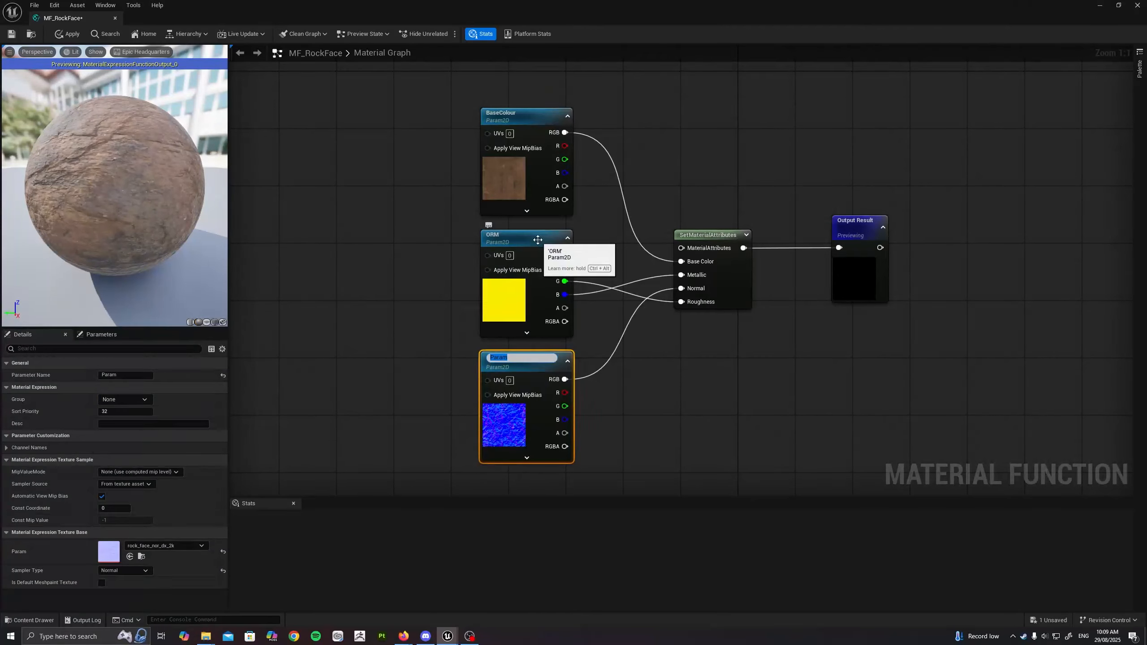
text(Normal)
key(Return)
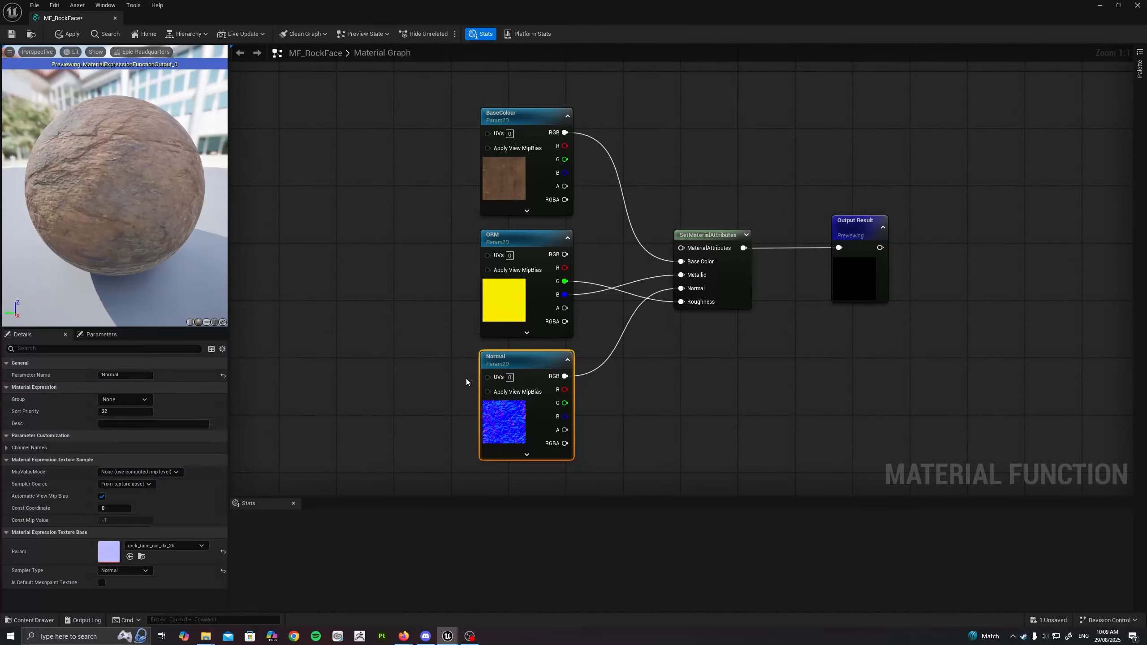
Add a FunctionInput node to the left of the texture parameters and set its input type to Function Input Vector 2
right_drag(364, 287, 439, 230)
right_click(410, 251)
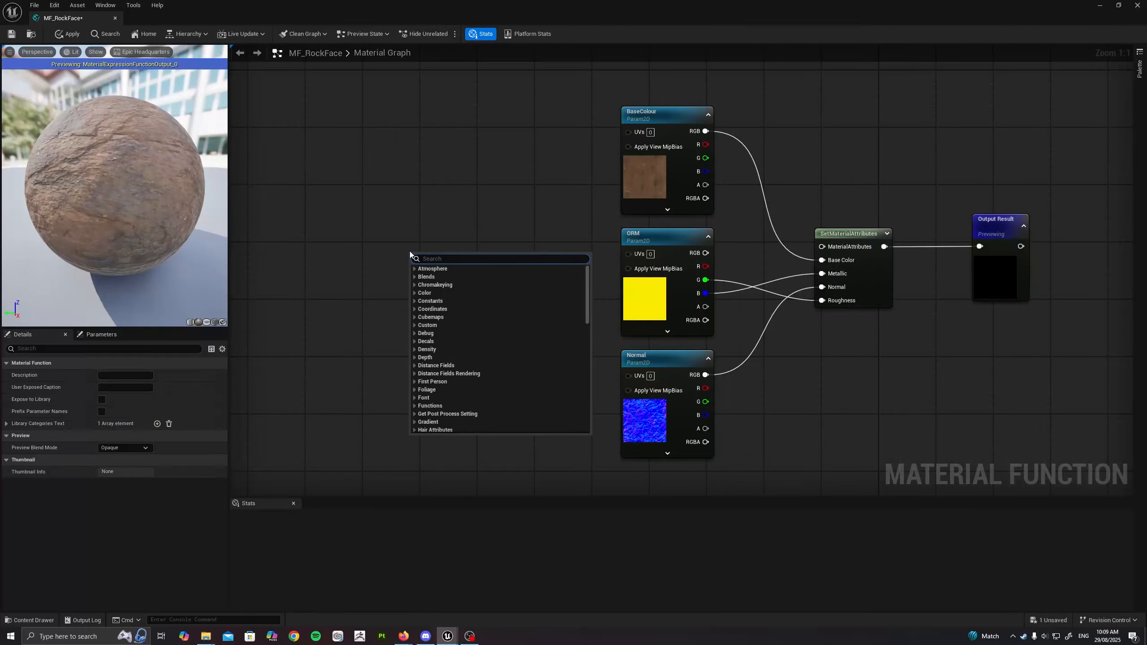
text(input)
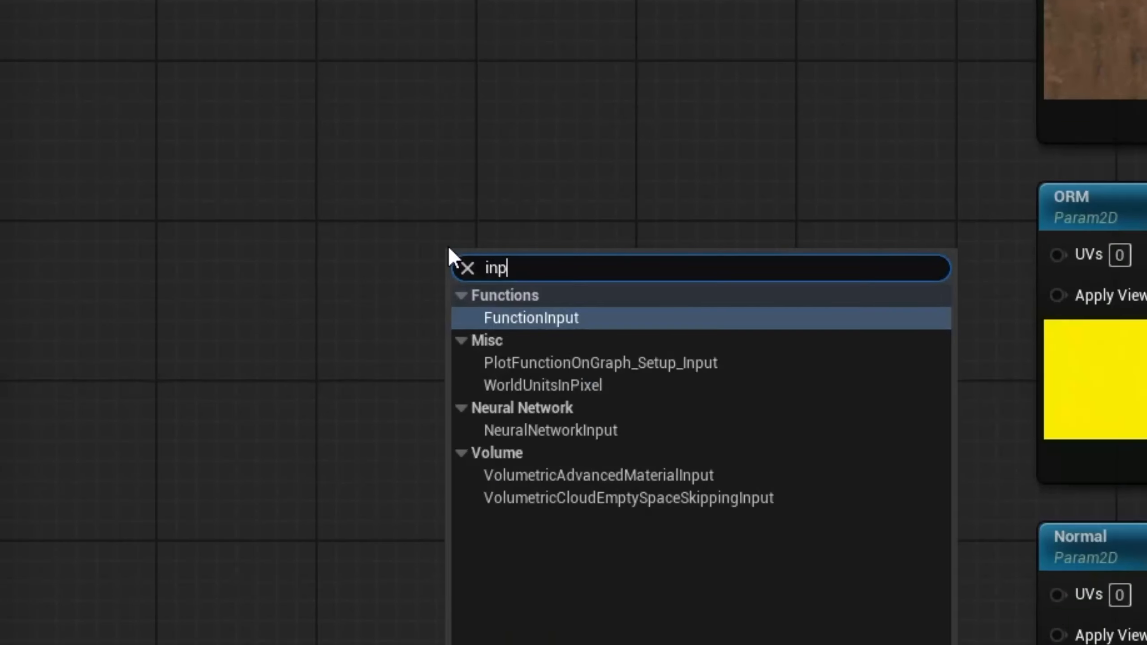
click(579, 318)
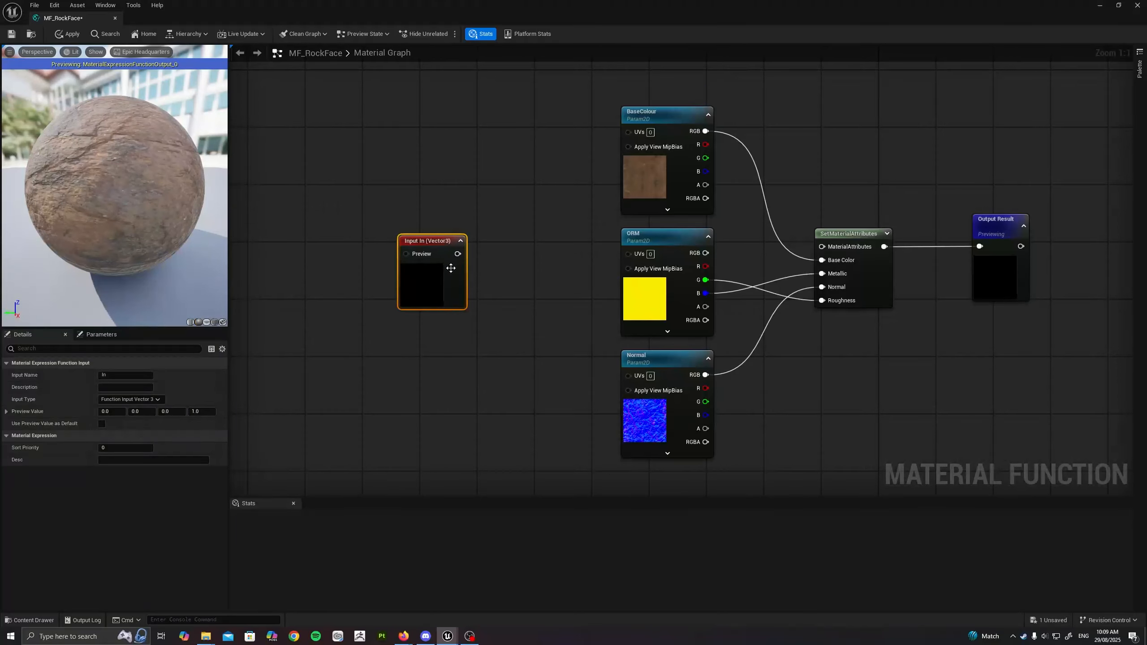
right_drag(451, 268, 472, 289)
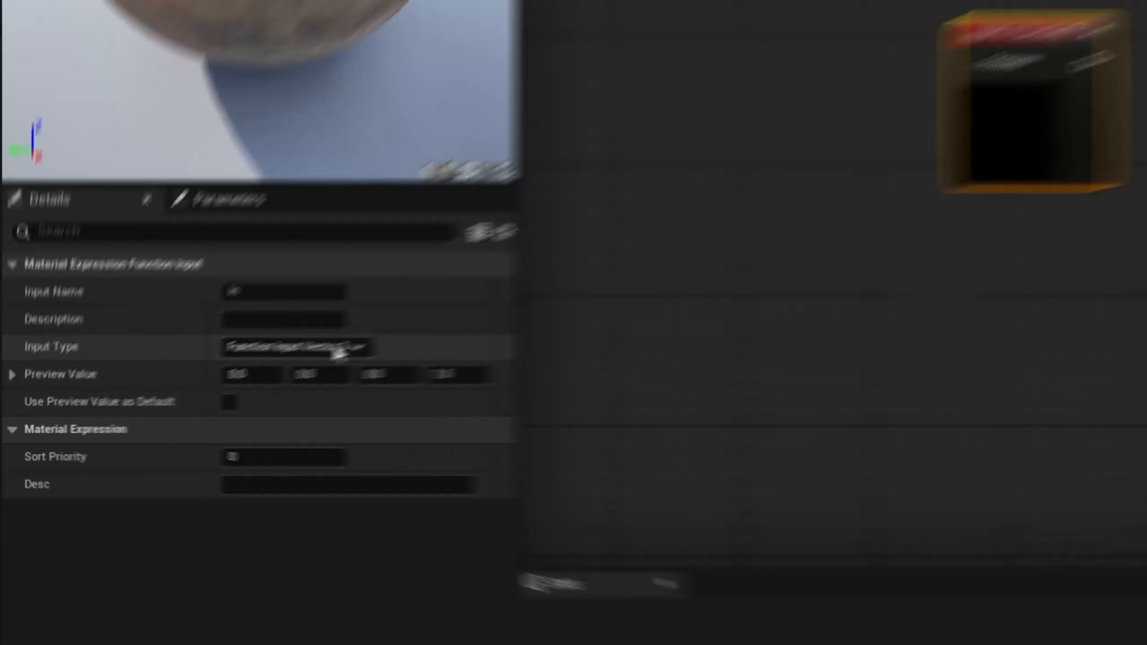
click(149, 398)
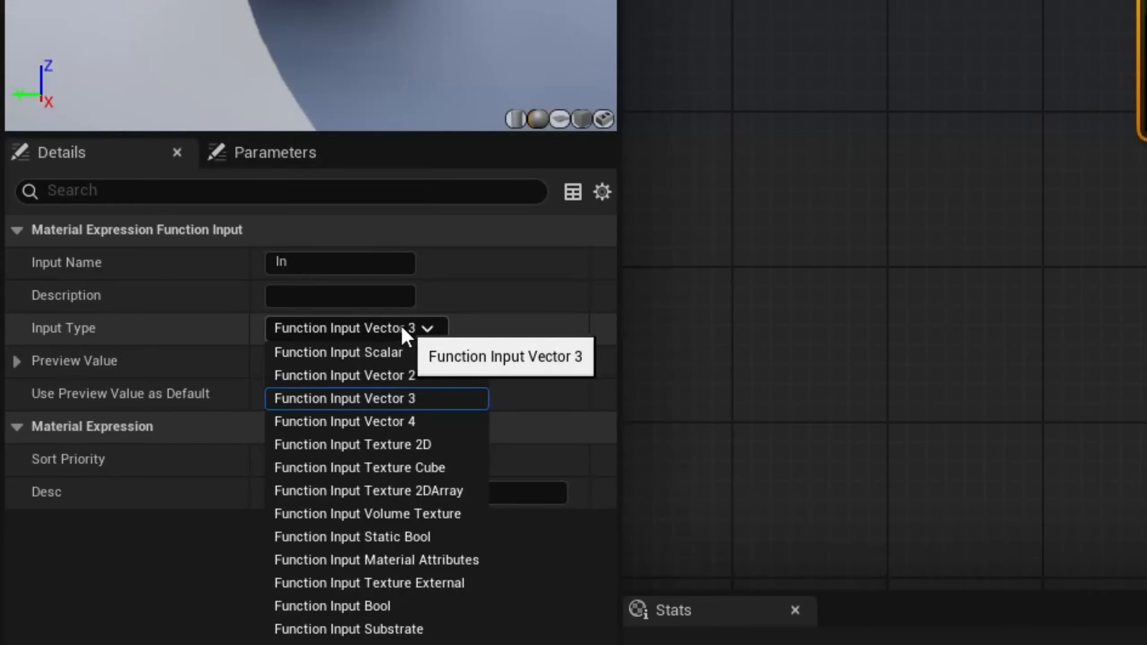
click(425, 384)
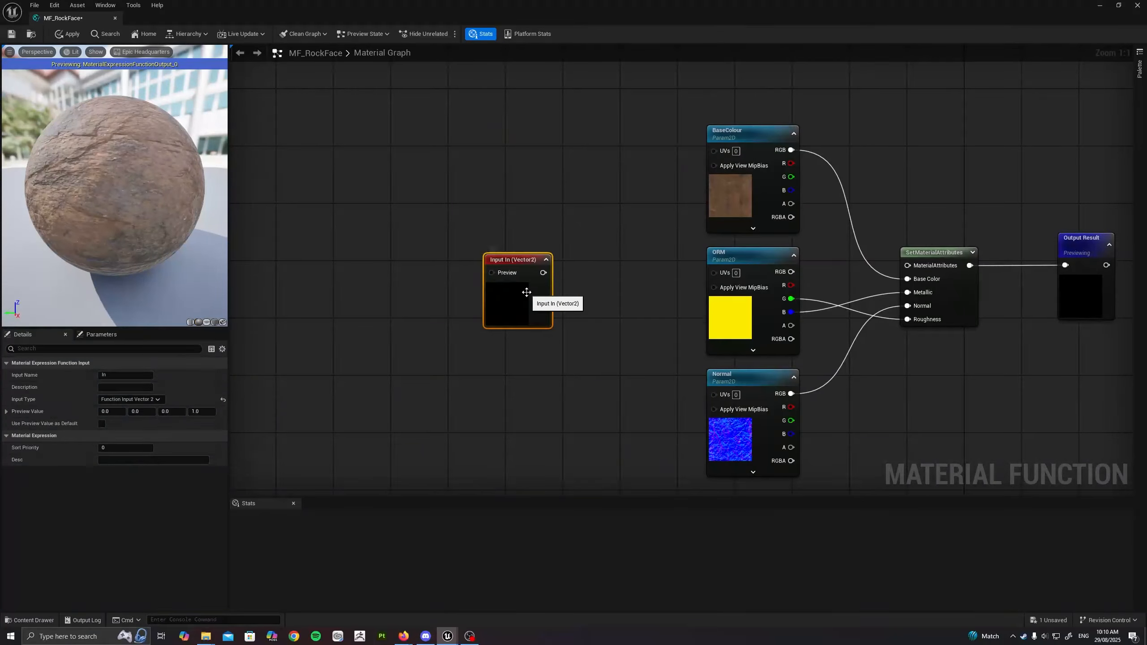
Connect the Vector2 function input to the UVs of the BaseColour, ORM and Normal texture parameters
drag(542, 273, 715, 151)
drag(543, 273, 718, 394)
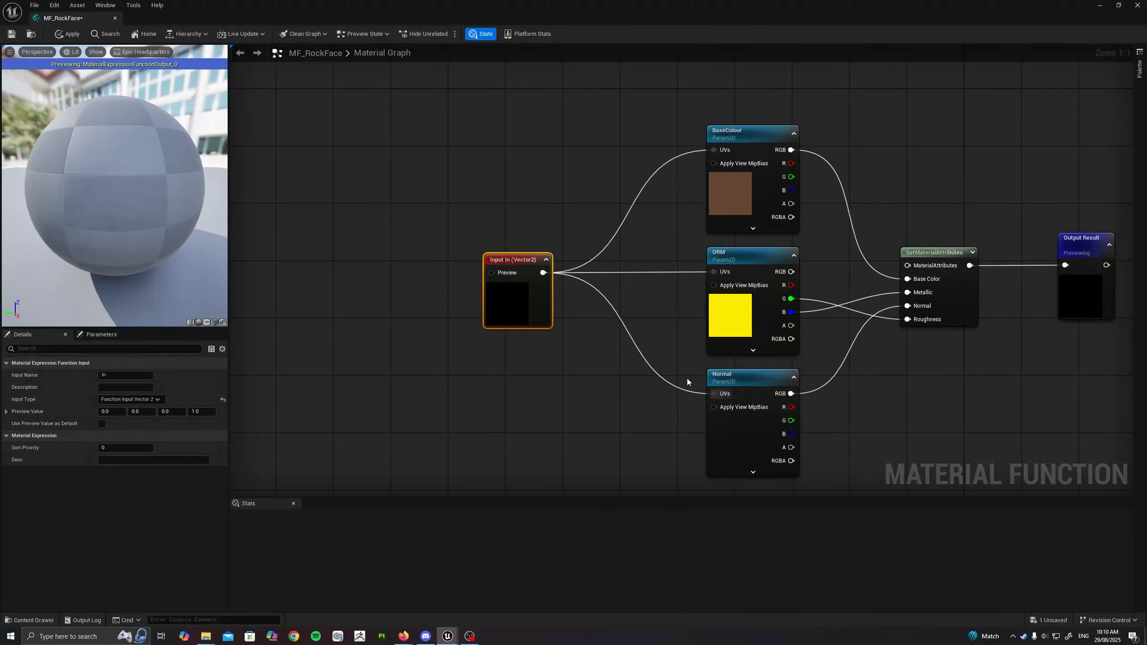
right_drag(629, 346, 557, 344)
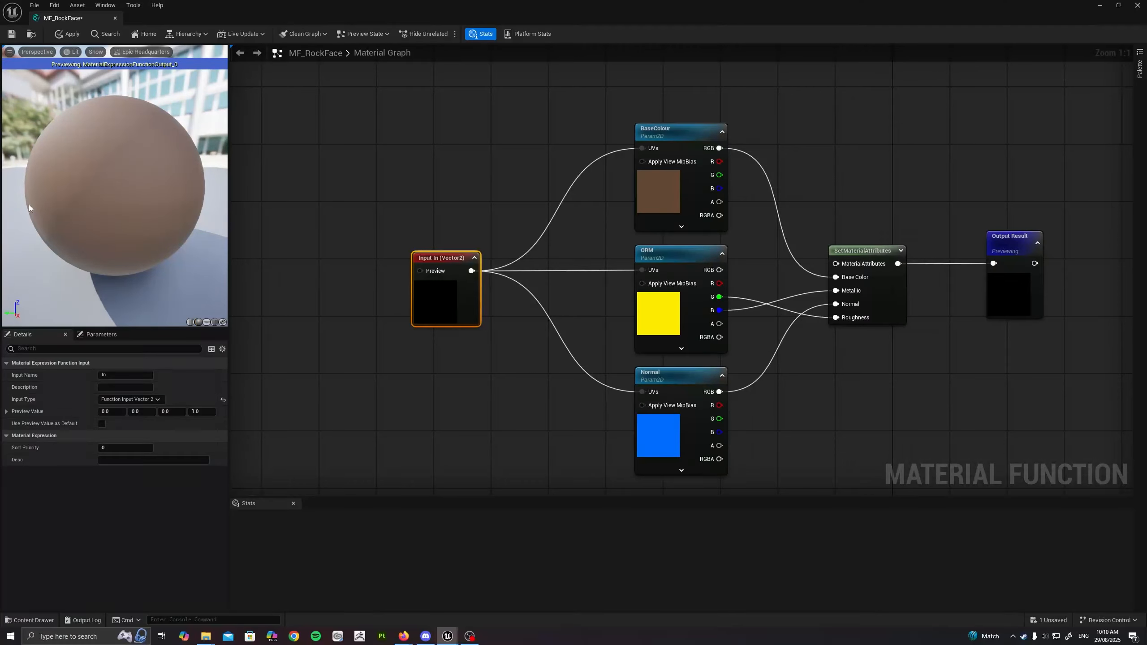
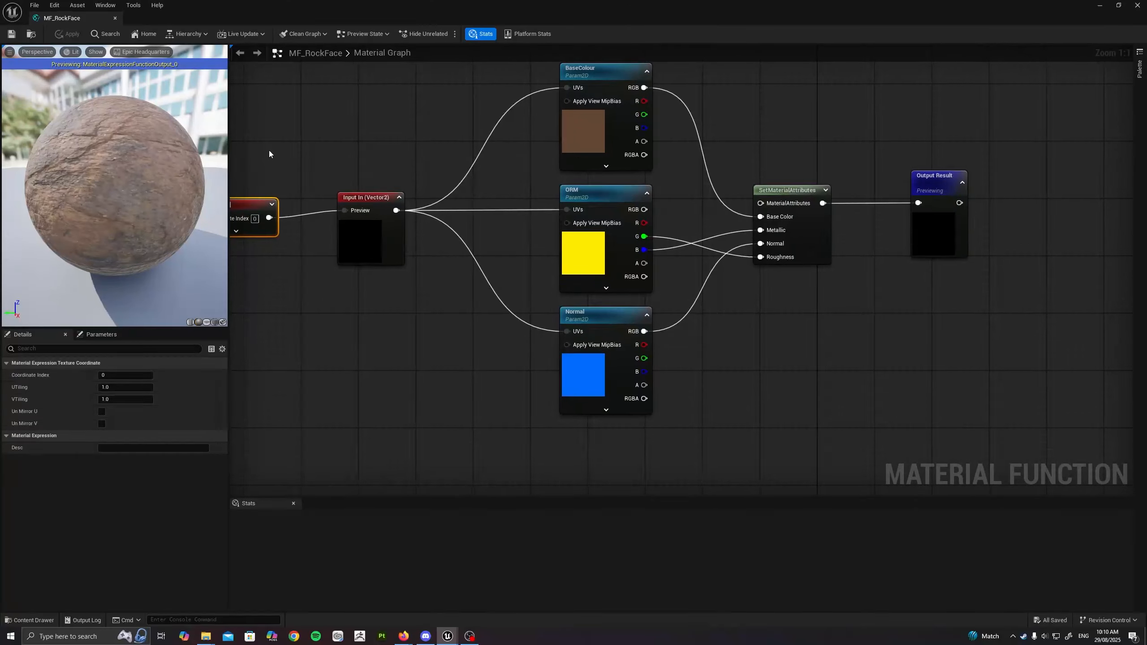
right_drag(359, 162, 393, 208)
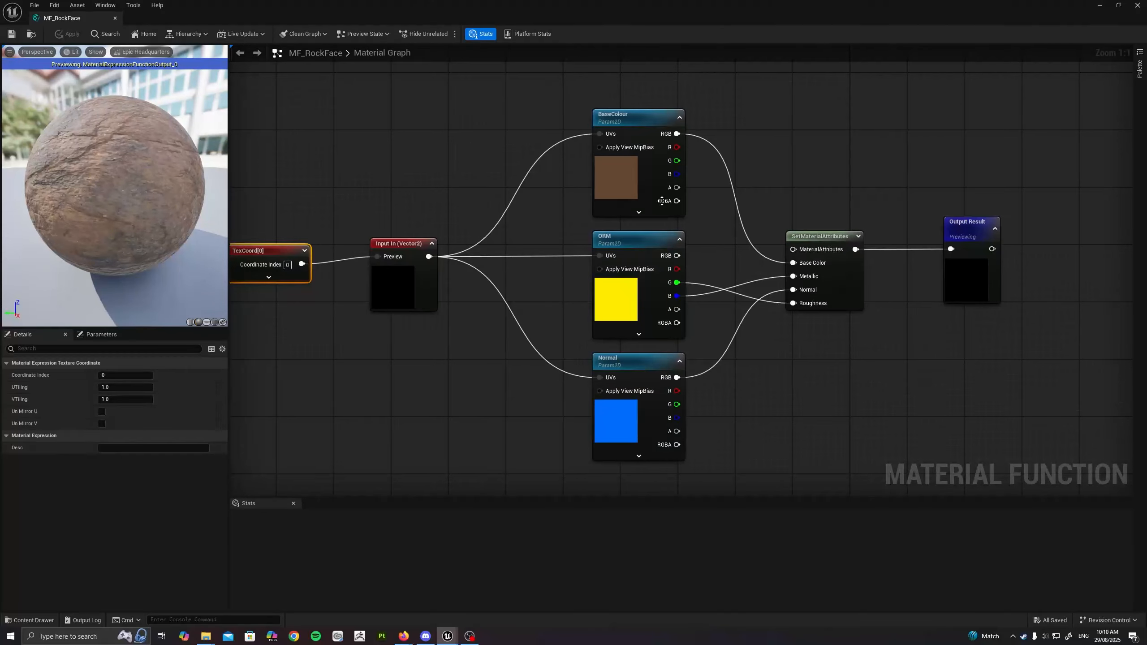
Close the MF_RockFace function editor and duplicate the MF_RockFace asset as MF_RockyTerrain
right_drag(794, 188, 758, 196)
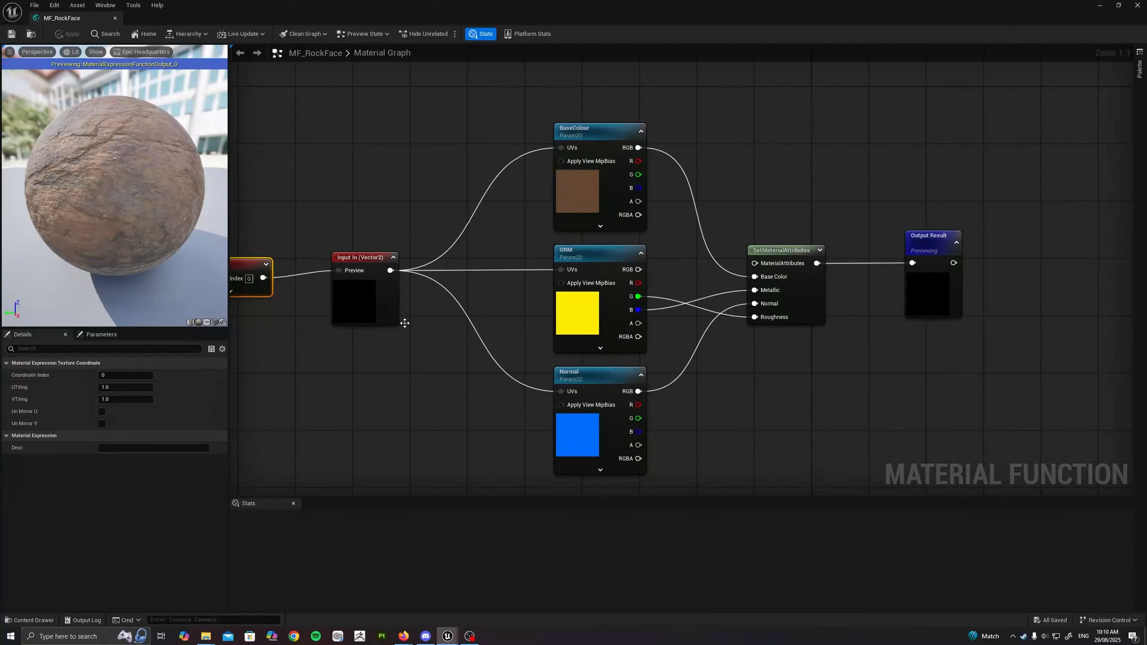
click(115, 18)
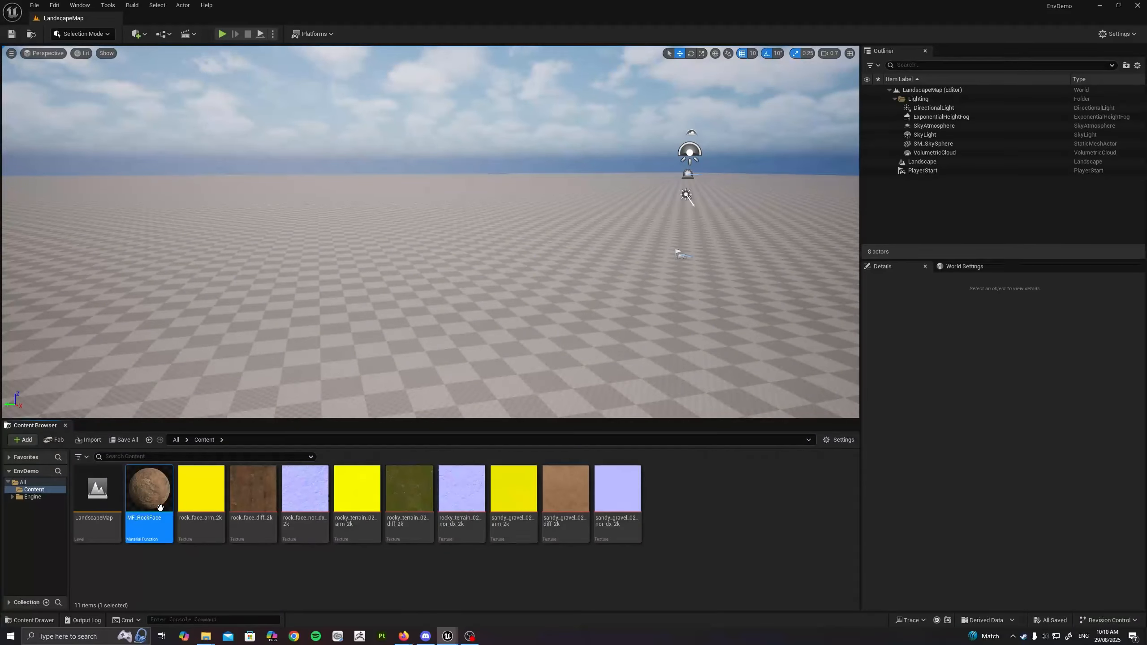
right_click(151, 502)
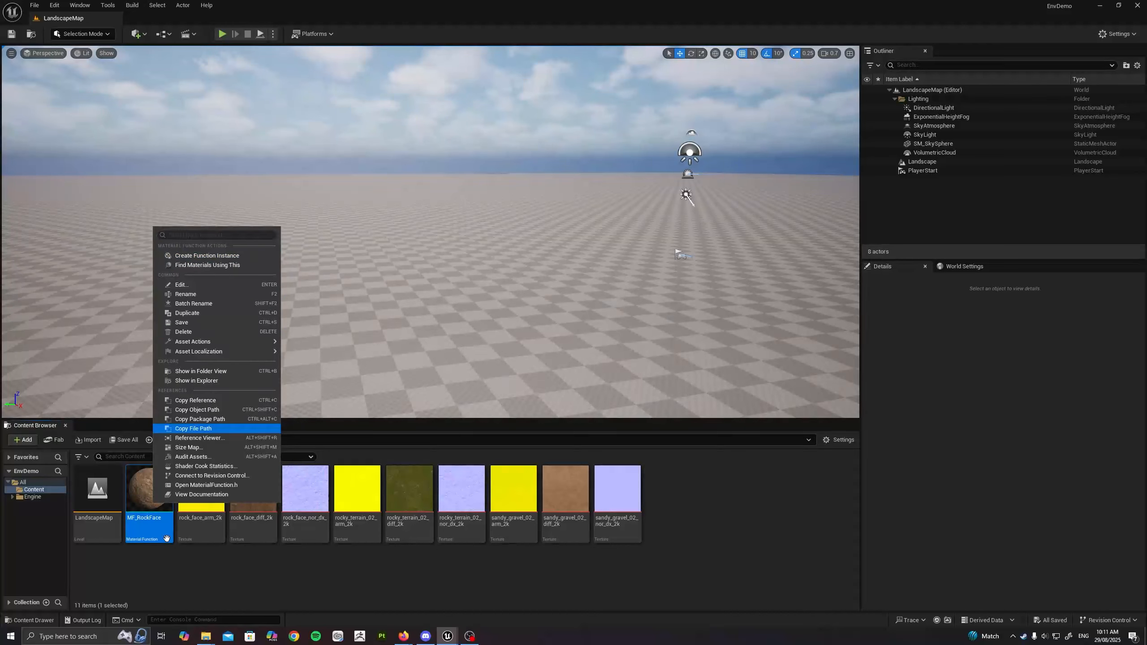
click(142, 565)
click(144, 495)
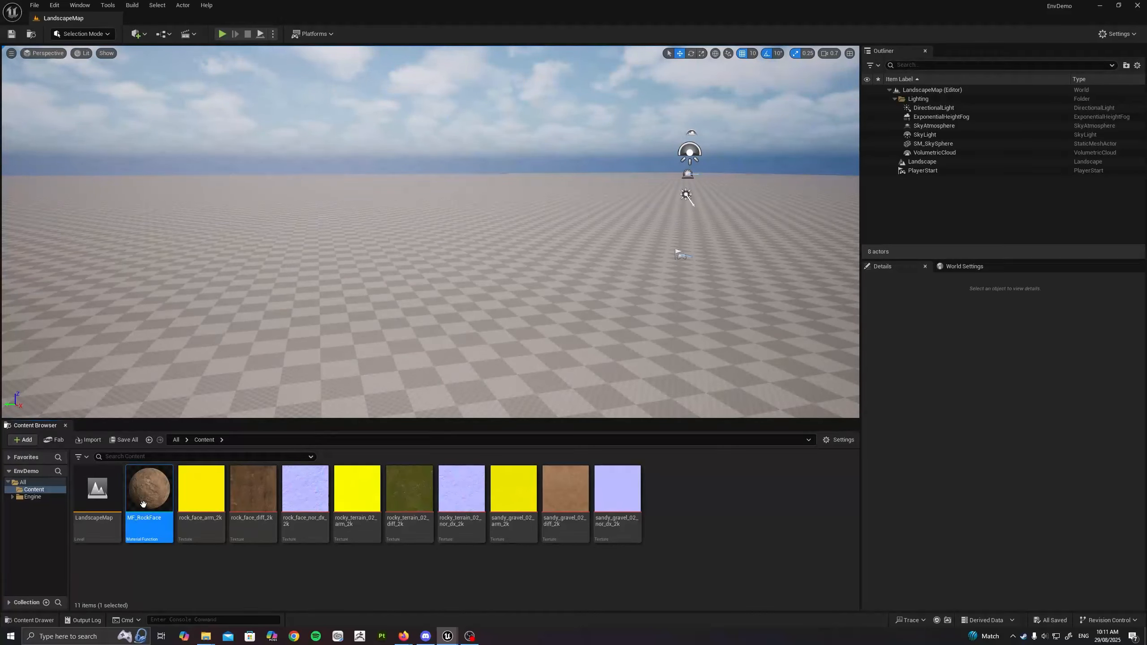
key(ctrl+d)
text(MF_RockyTerrain)
key(Return)
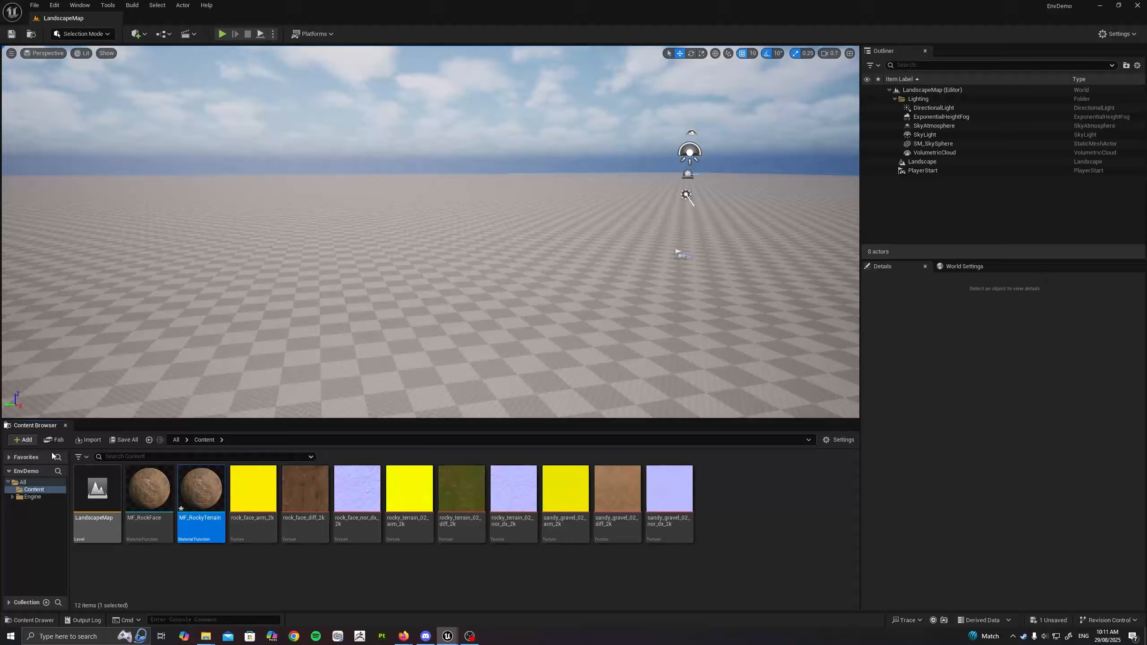
Open the MF_RockyTerrain material function and display its texture parameters with more room for the list
double_click(209, 491)
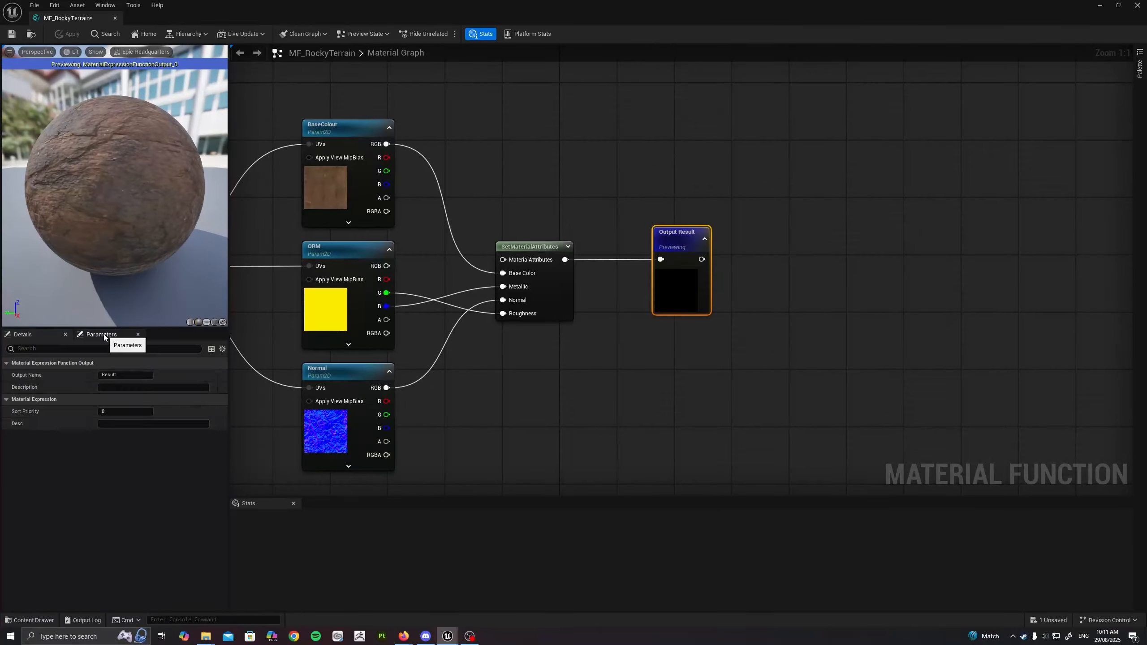
click(102, 334)
drag(113, 329, 113, 165)
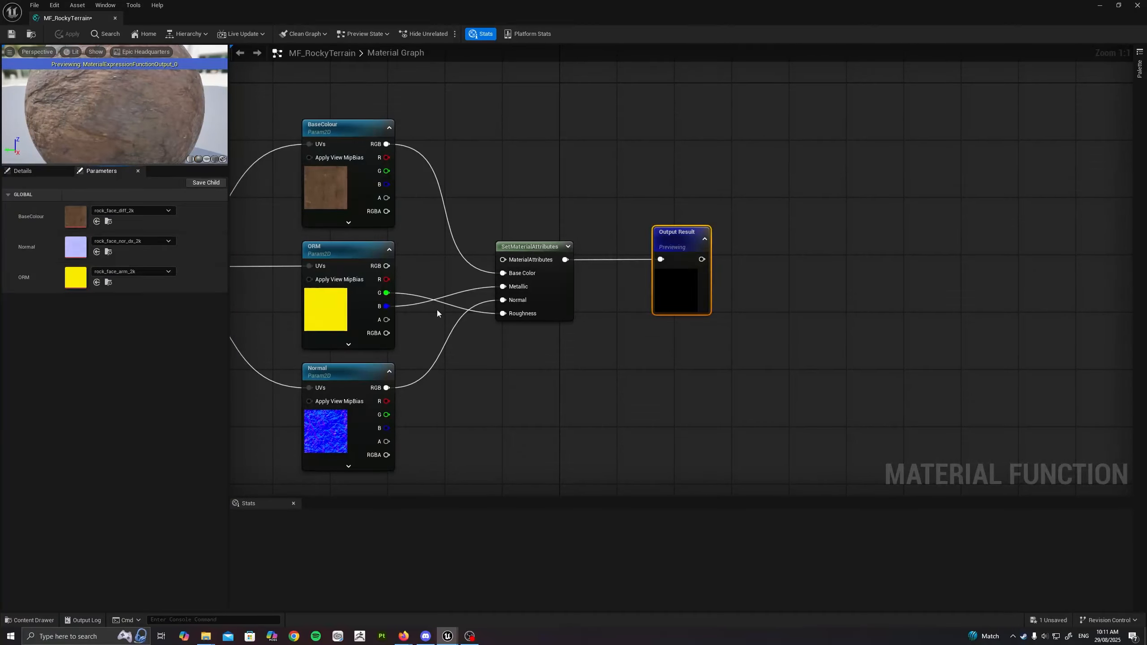
right_drag(724, 307, 719, 322)
Assign rocky_terrain_02 arm, diff and nor_dx textures to ORM, BaseColour and Normal respectively, and apply the changes before closing MF_RockyTerrain
key(ctrl+space)
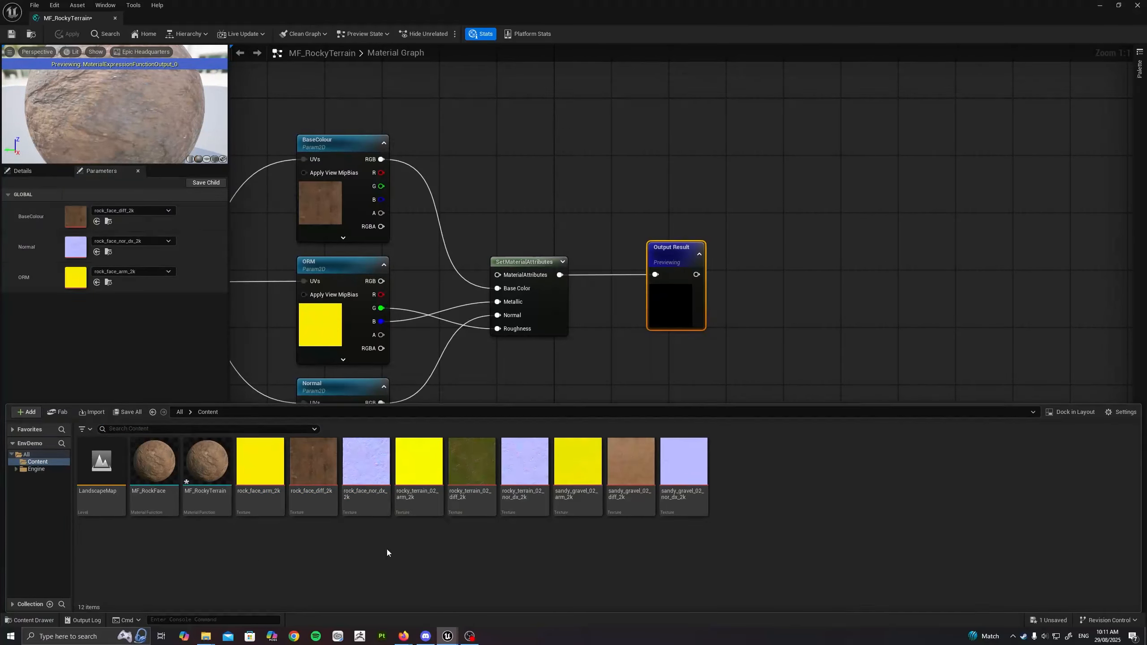
click(371, 507)
drag(426, 482, 76, 277)
drag(461, 470, 75, 217)
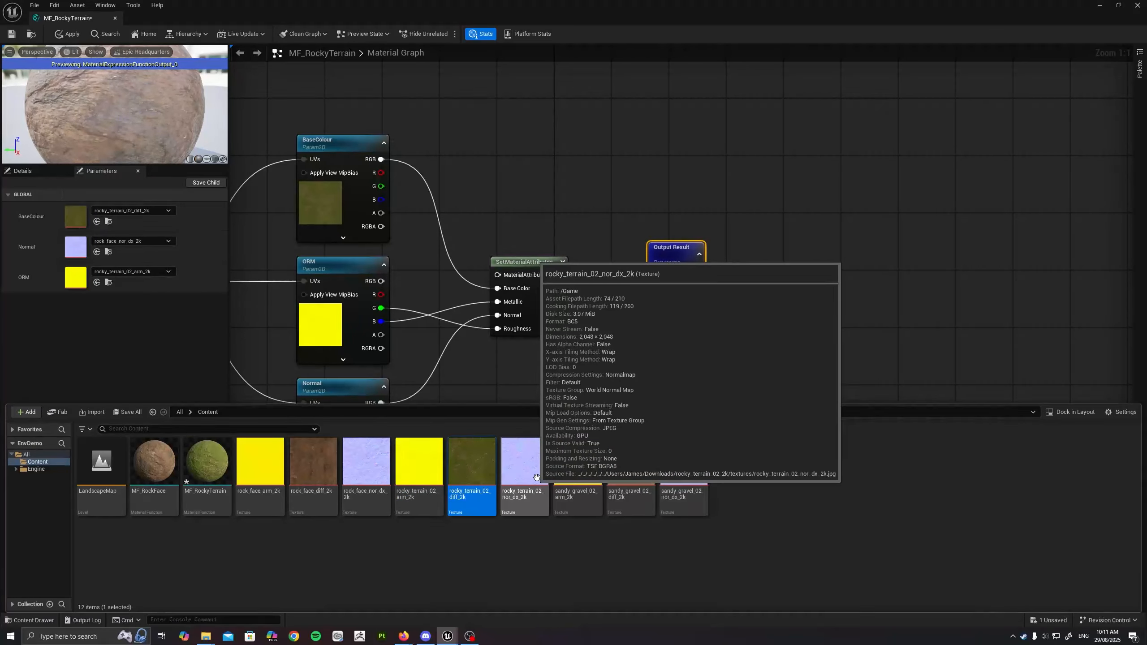
drag(537, 478, 77, 253)
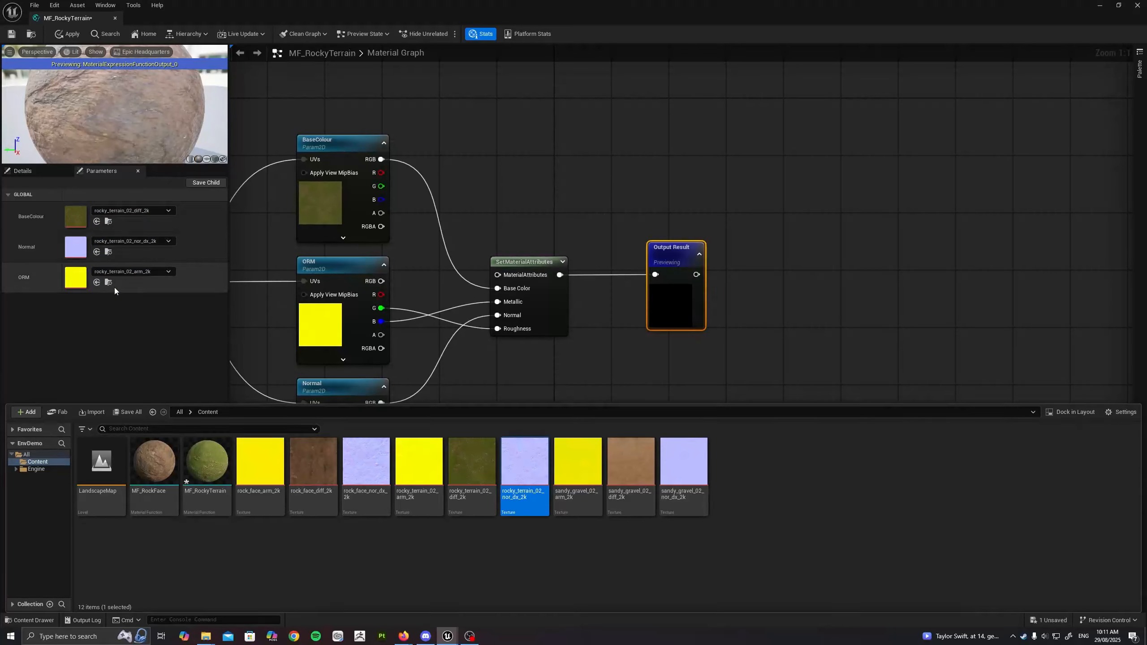
right_drag(569, 158, 722, 207)
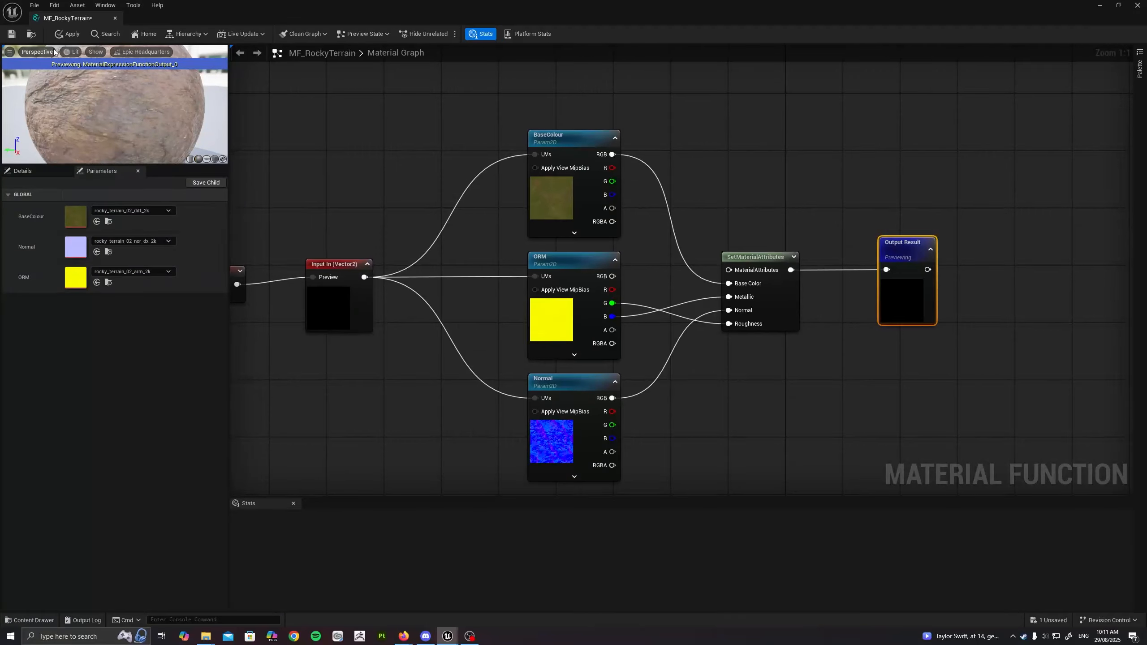
click(62, 37)
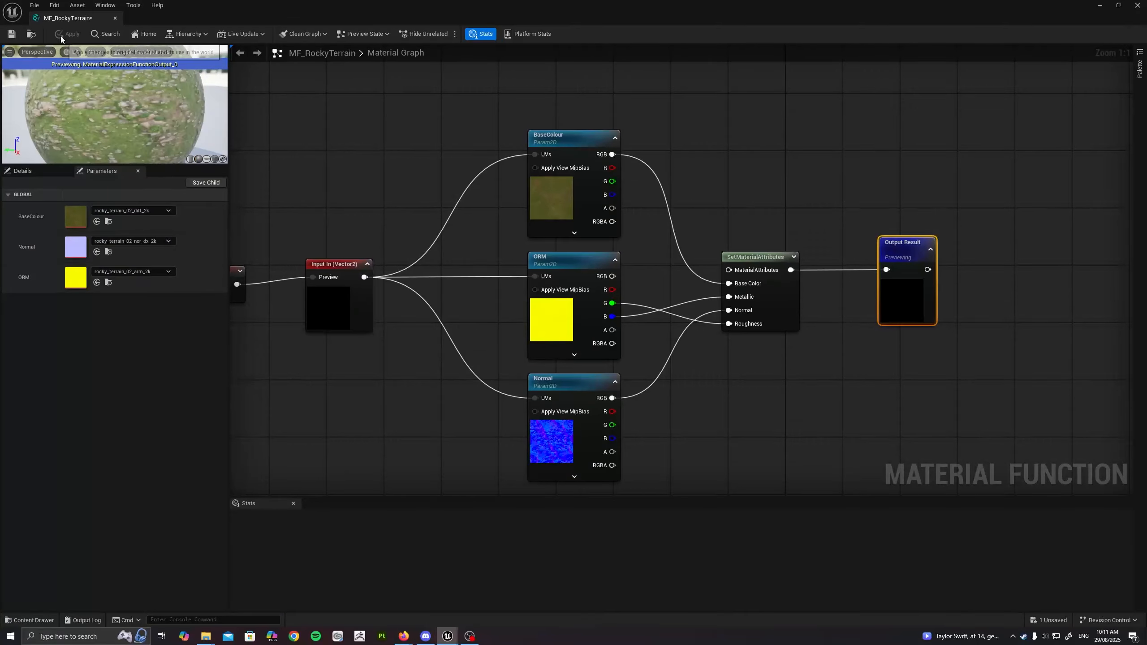
click(115, 19)
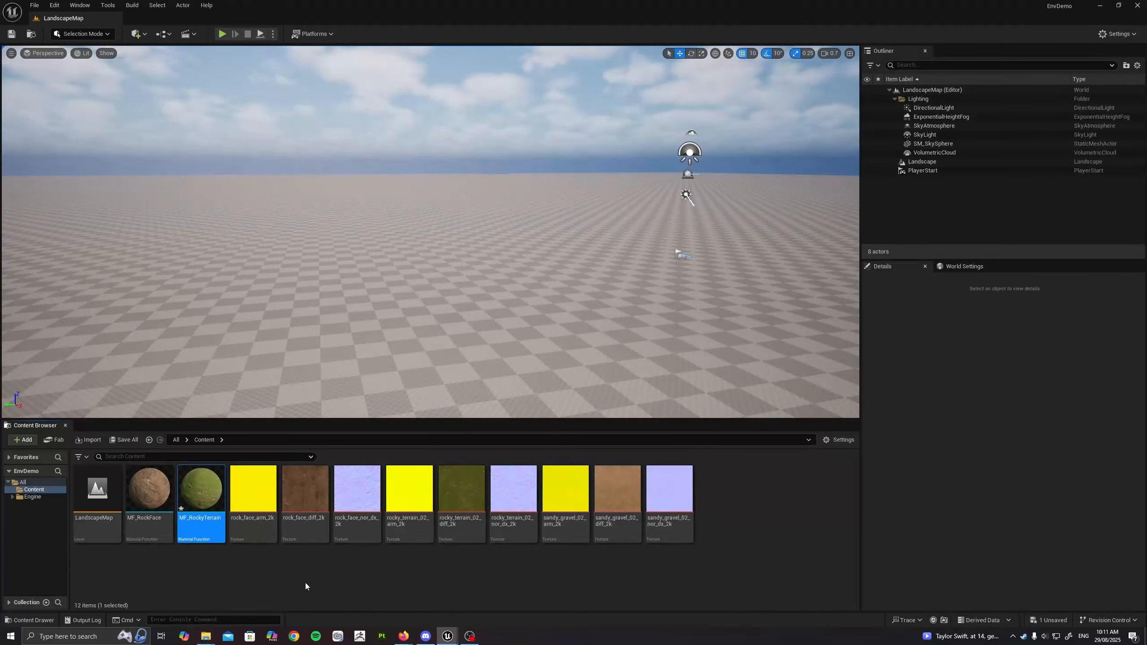
Duplicate the MF_RockyTerrain material function as MF_SandyGravel
key(ctrl+d)
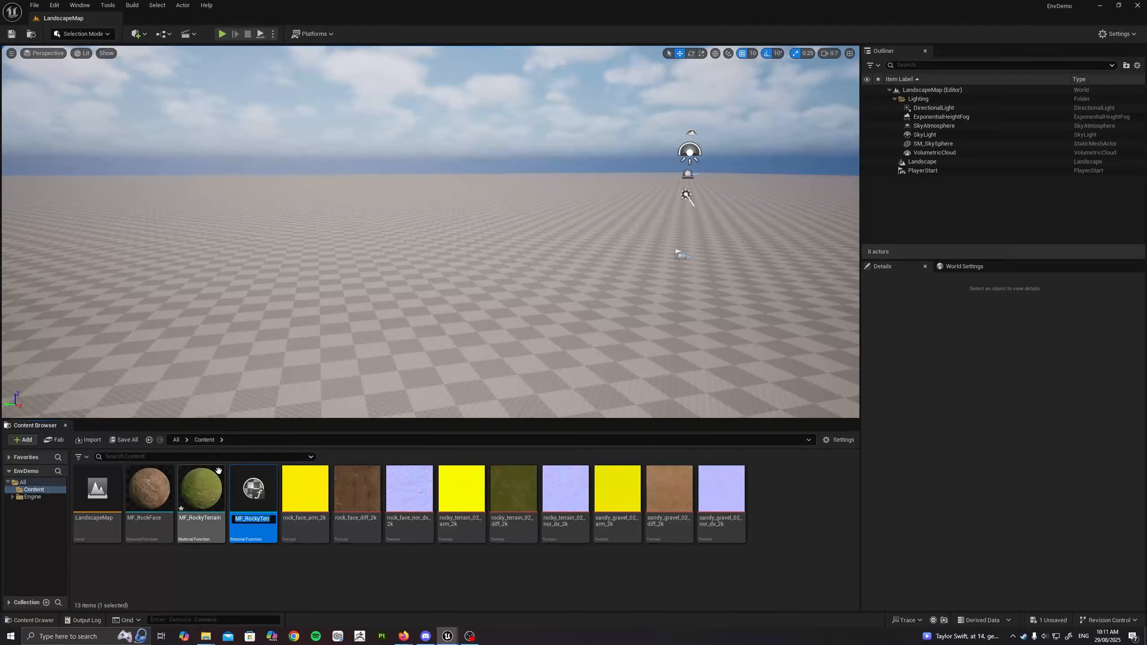
key(BackSpace)
key(BackSpace)
key(BackSpace)
key(BackSpace)
key(BackSpace)
key(BackSpace)
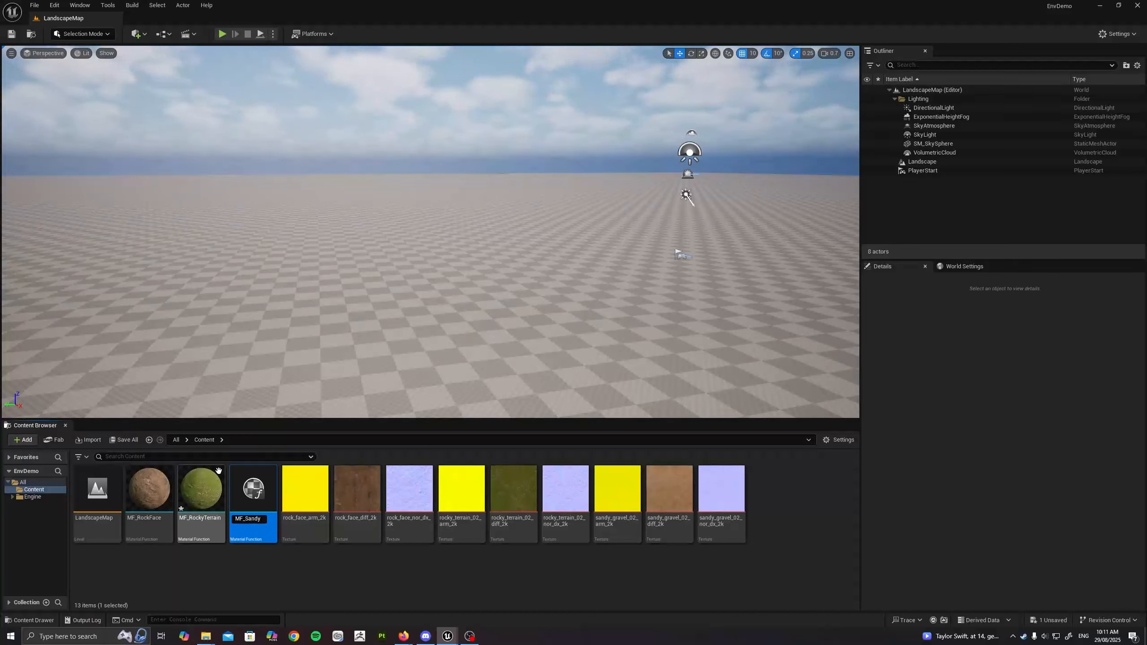
key(Return)
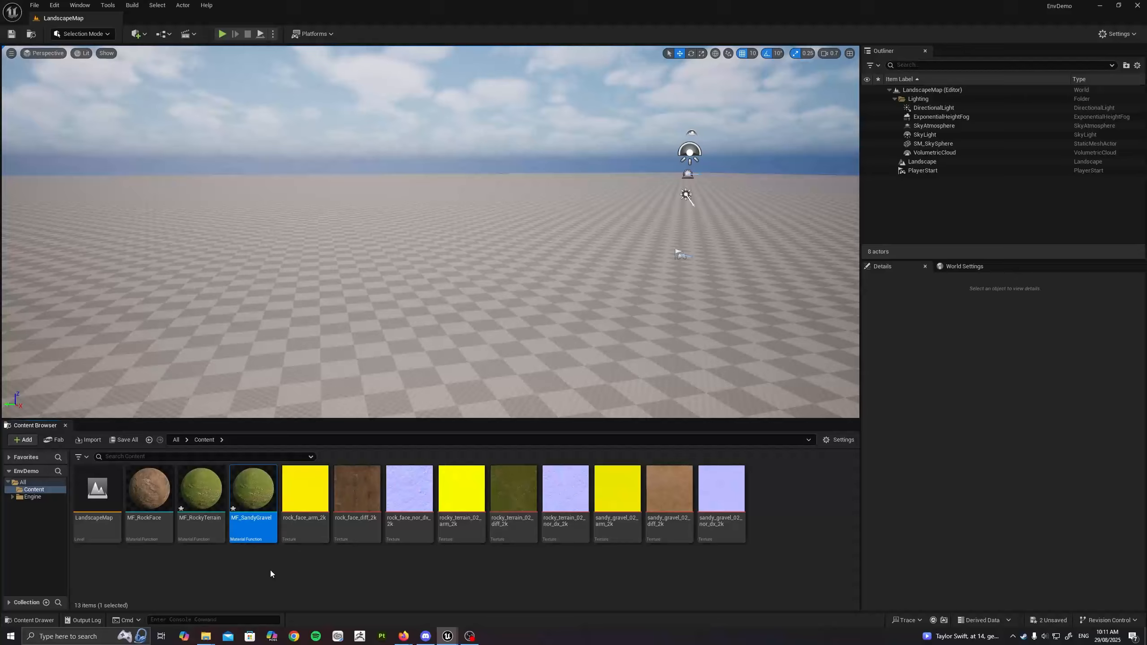
In MF_SandyGravel, assign the sandy_gravel_02 diff, nor_dx and arm textures to BaseColour, Normal and ORM, apply the changes and close it
double_click(255, 488)
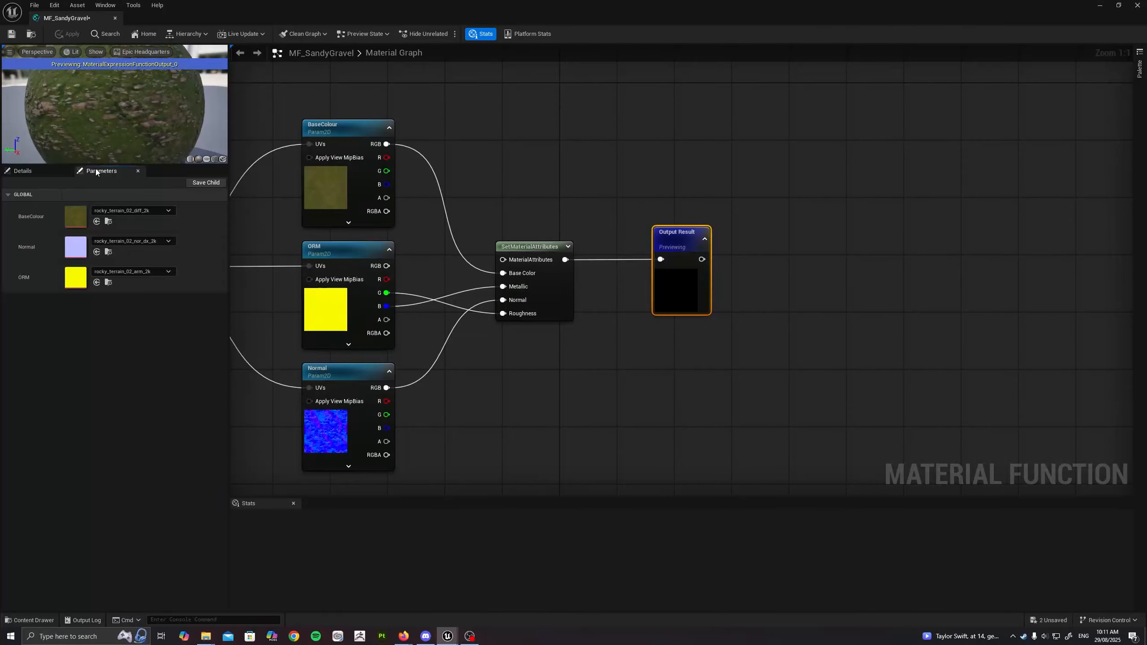
key(ctrl+space)
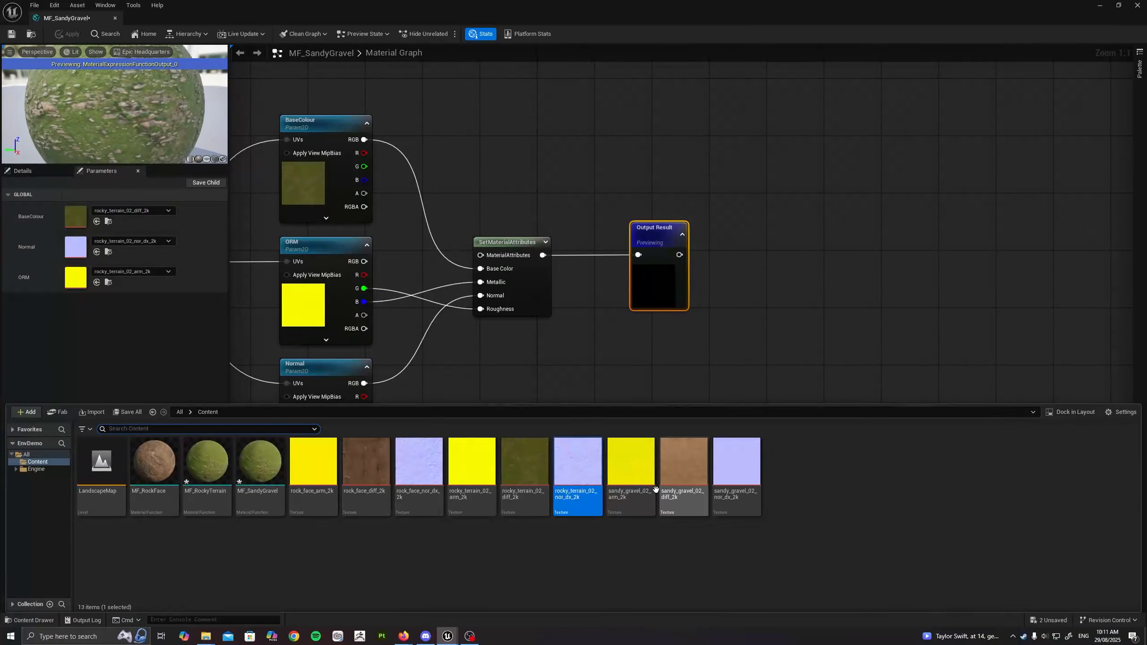
drag(685, 479, 76, 219)
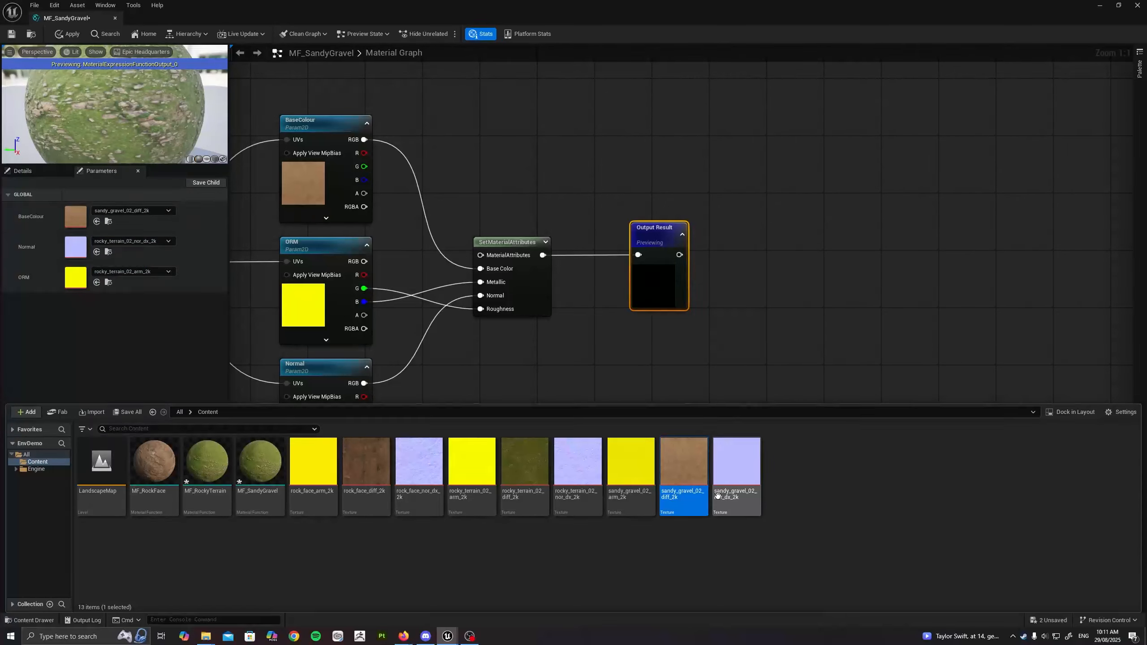
drag(743, 473, 100, 254)
drag(631, 461, 75, 277)
click(72, 35)
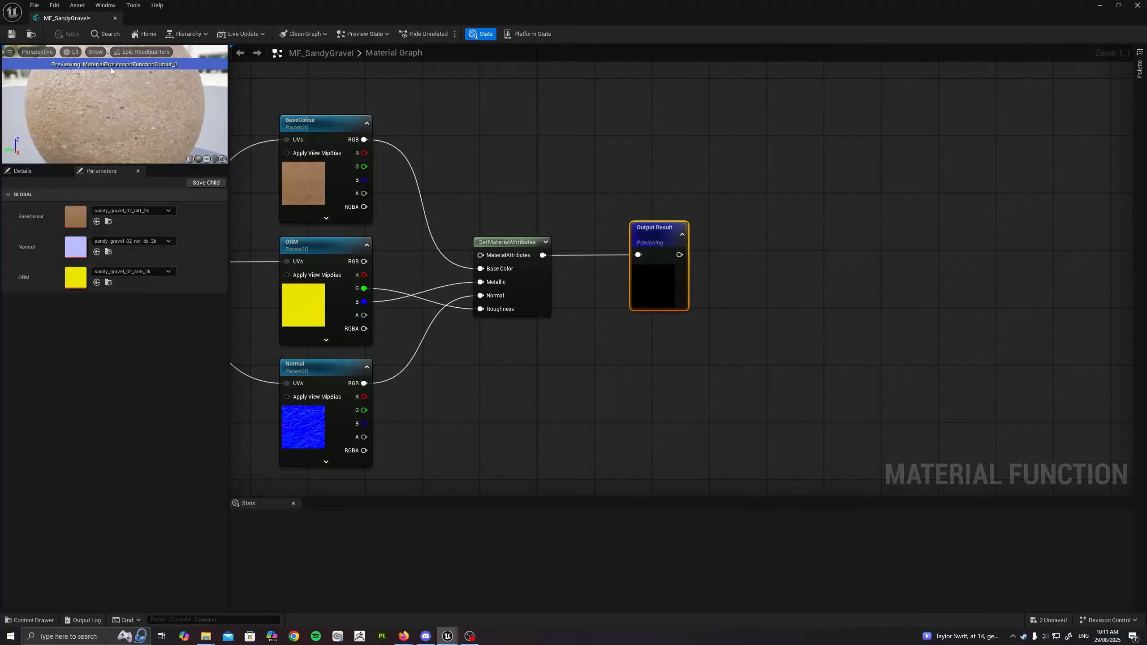
click(114, 18)
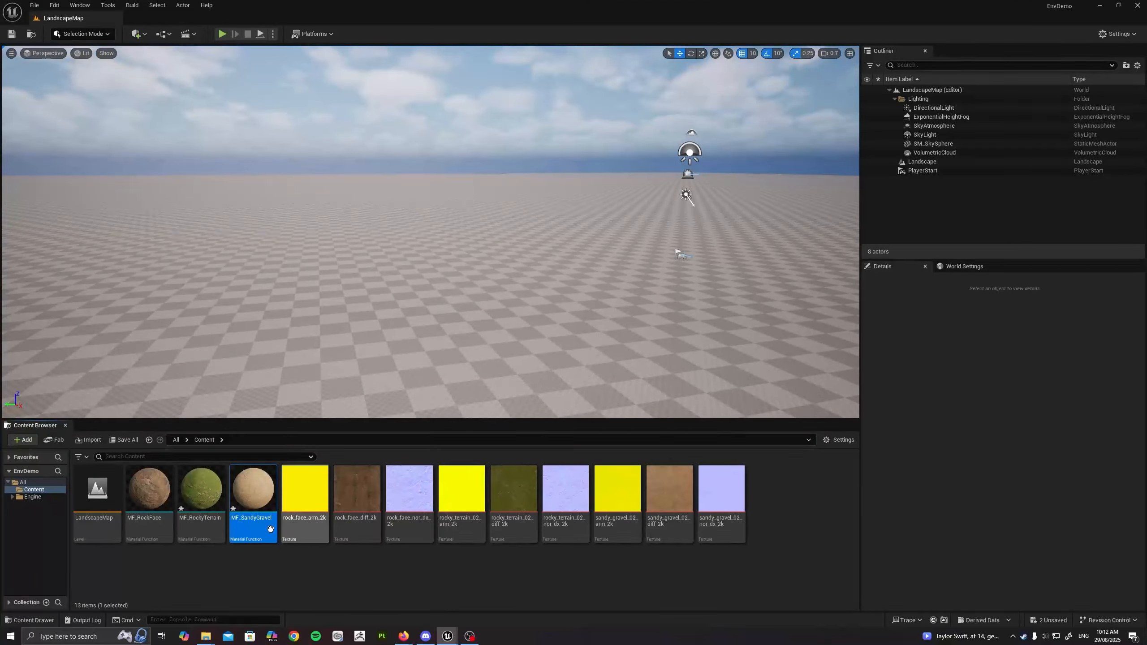
Create a new material in the Content folder named M_LandscapePainter
click(262, 569)
right_click(264, 570)
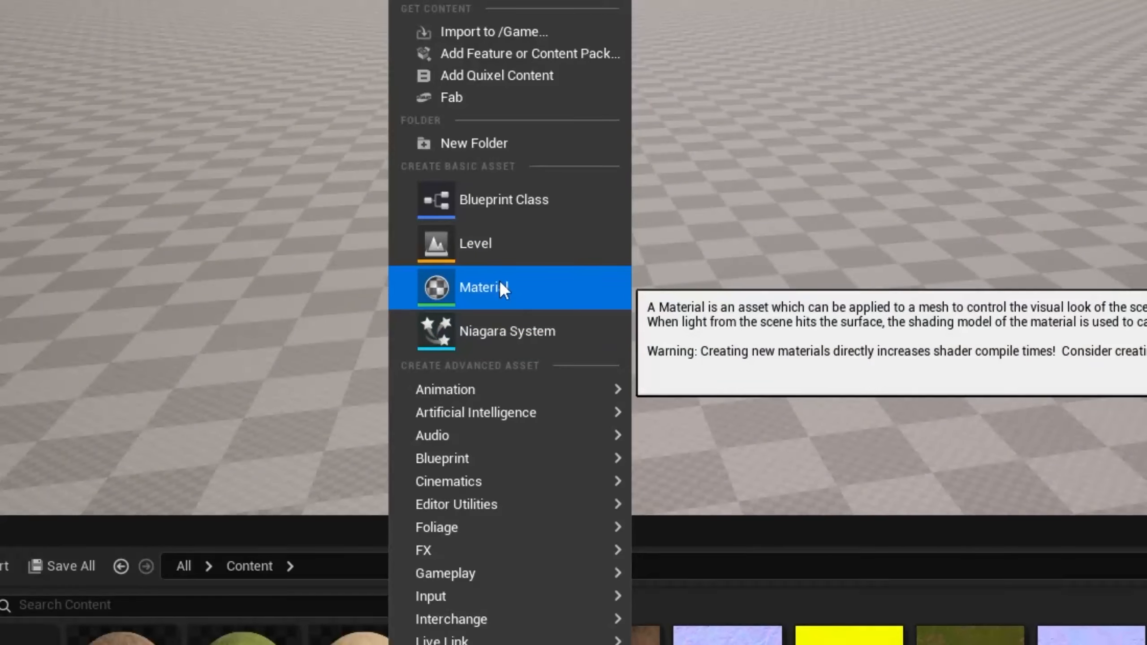
click(500, 282)
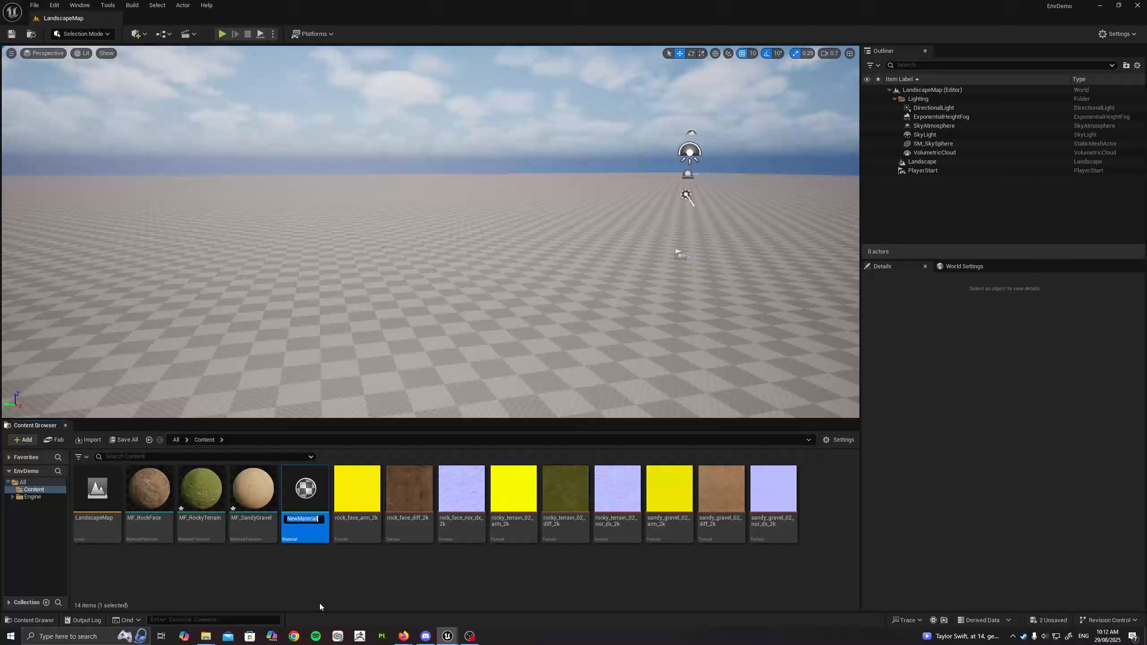
text(M_)
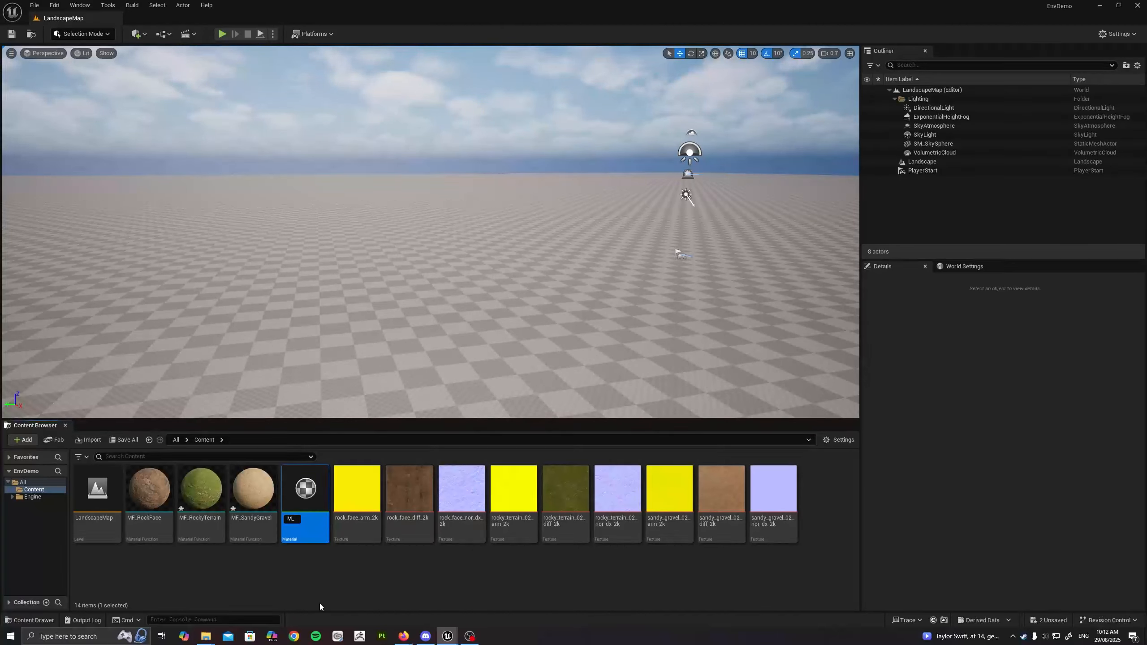
key(BackSpace)
key(BackSpace)
text(Landscape)
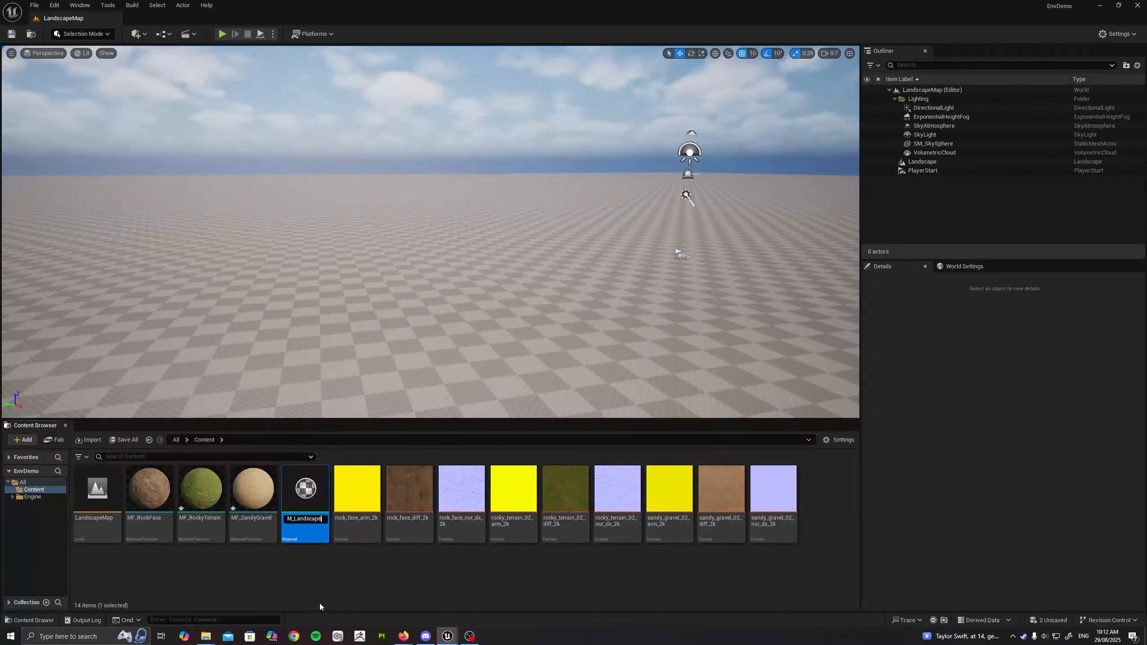
text(Painter)
key(Return)
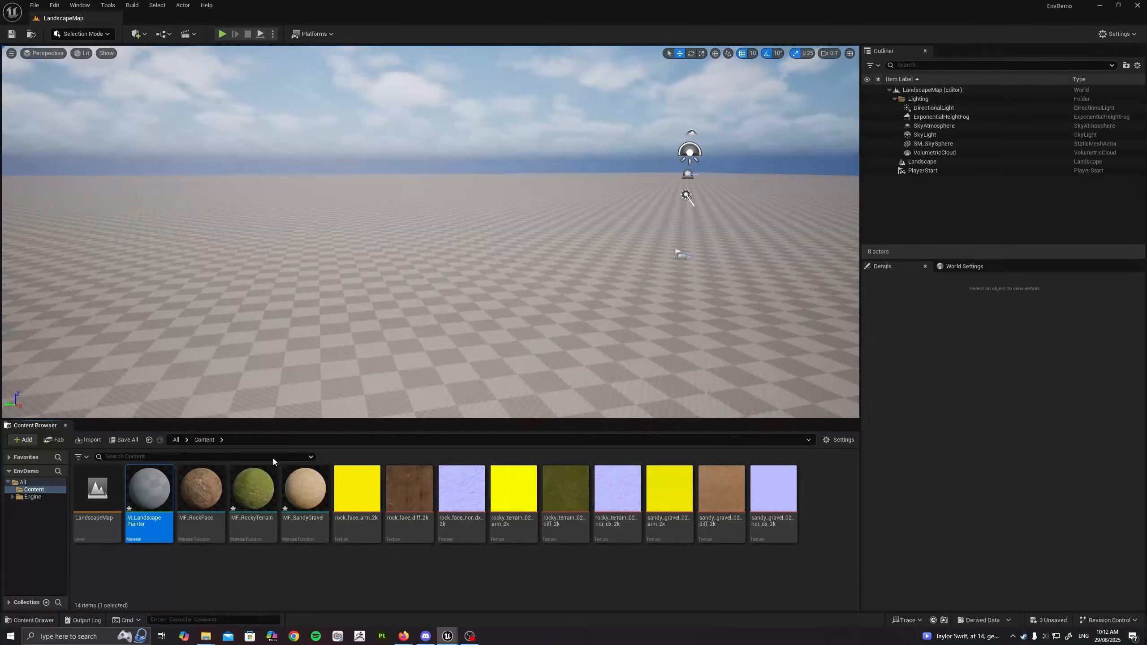
Open the M_LandscapePainter material and enable Use Material Attributes
double_click(151, 498)
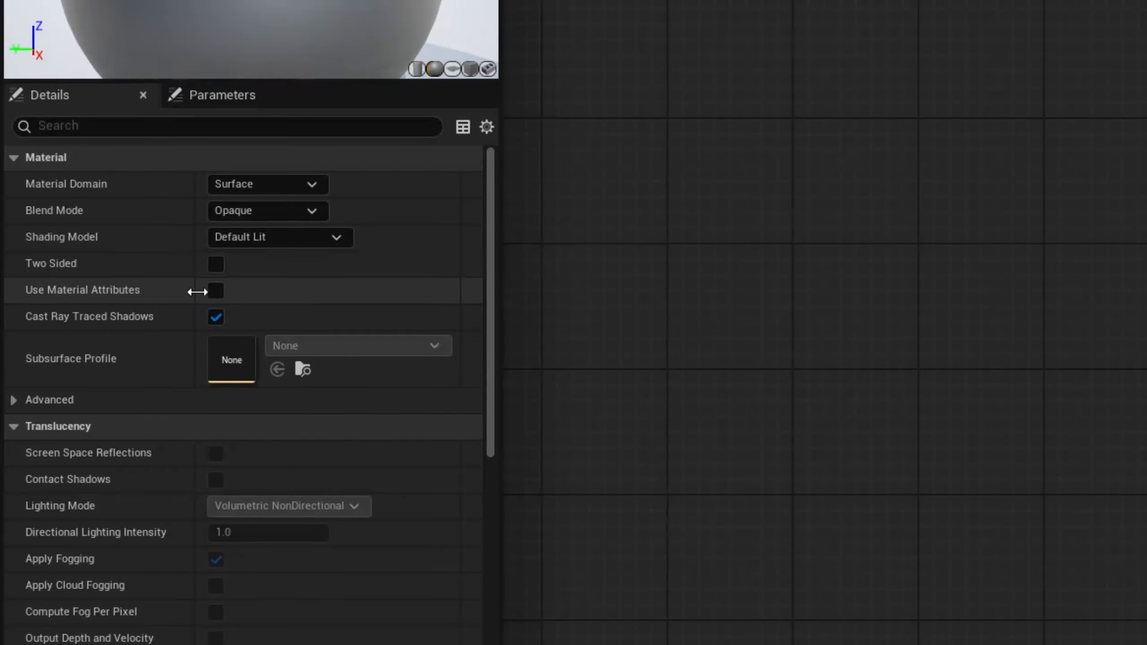
click(221, 292)
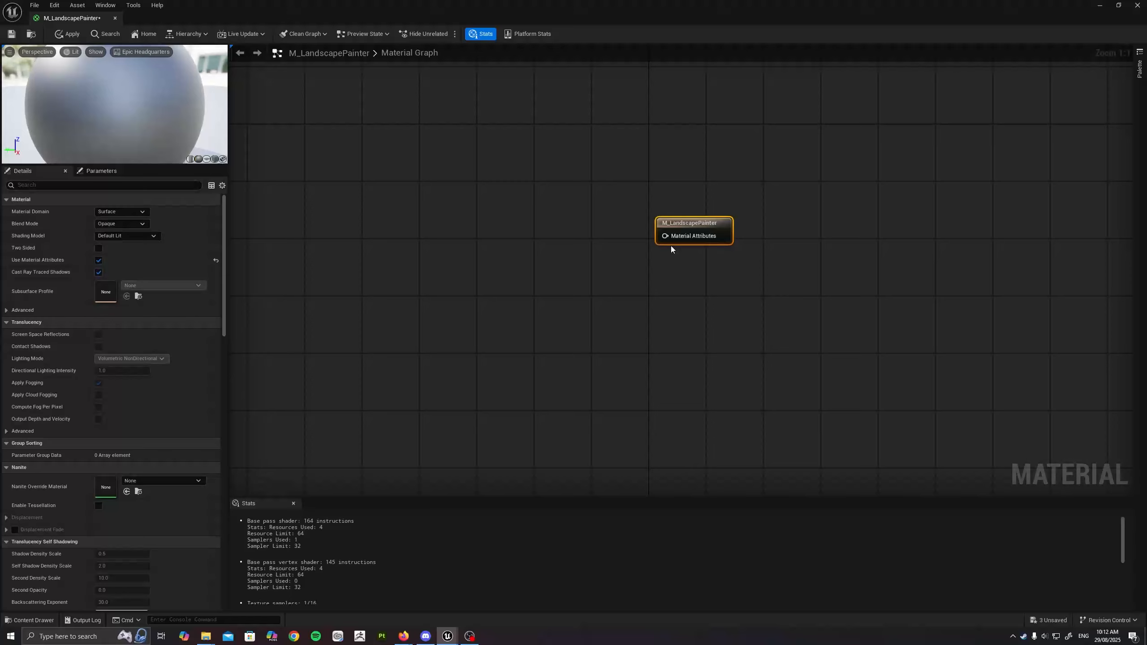
Add a LandscapeLayerBlend node to the left of the M_LandscapePainter output node
right_drag(493, 269, 590, 259)
right_click(541, 237)
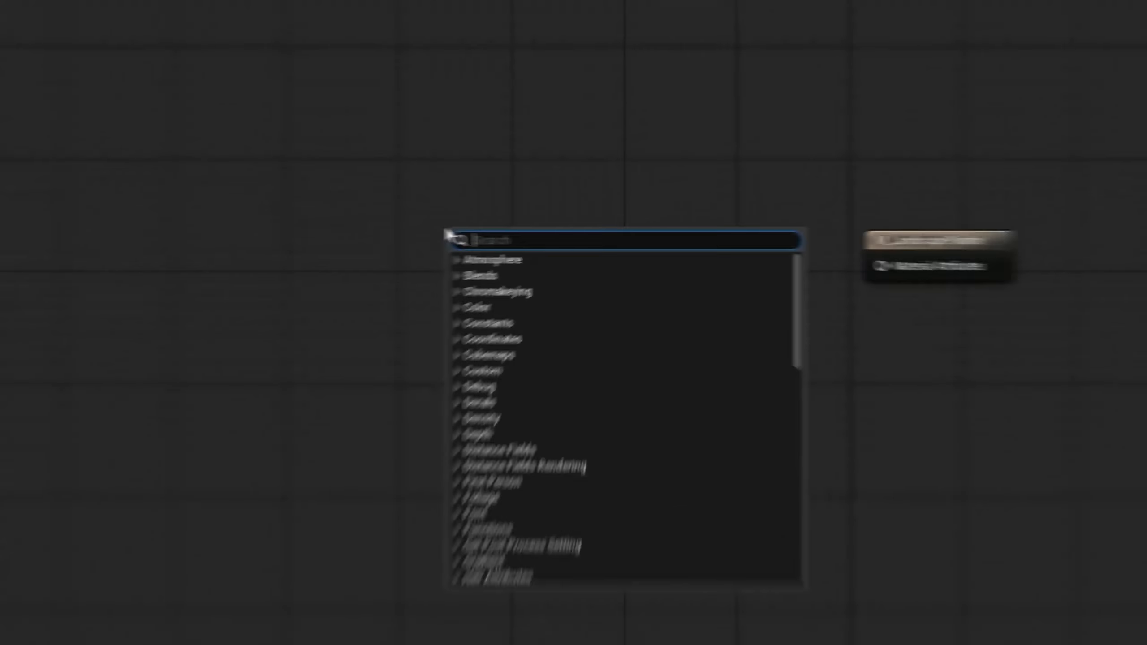
text(landsca)
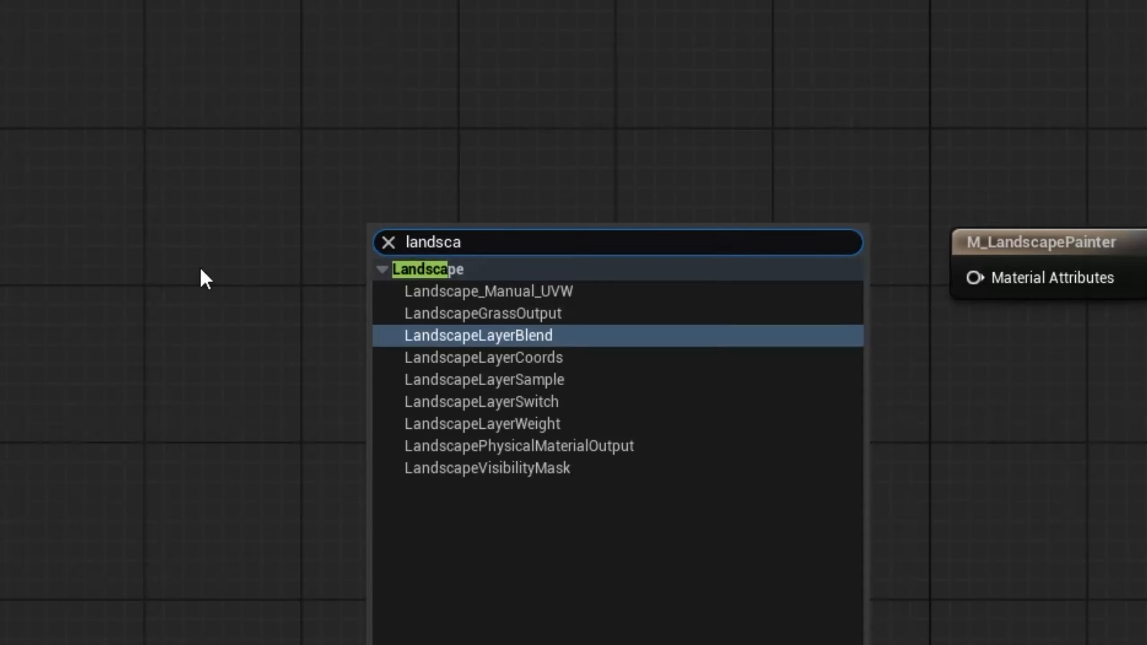
click(625, 334)
drag(590, 258, 608, 246)
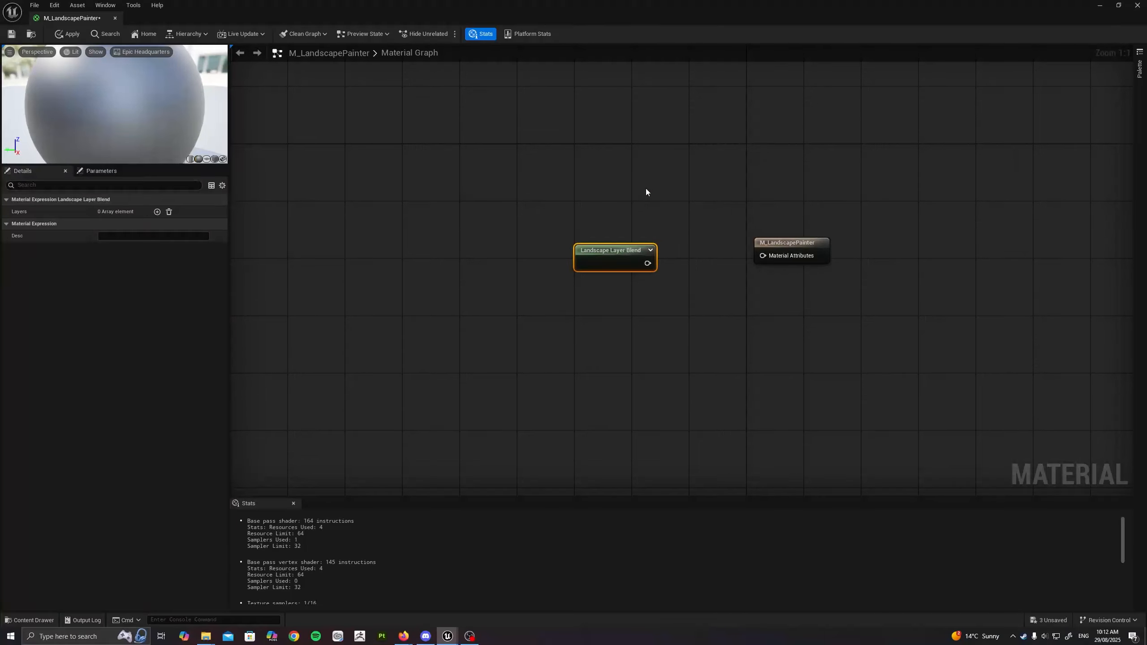
Add three layers to the Landscape Layer Blend node and expand the settings of each
right_drag(668, 204, 661, 179)
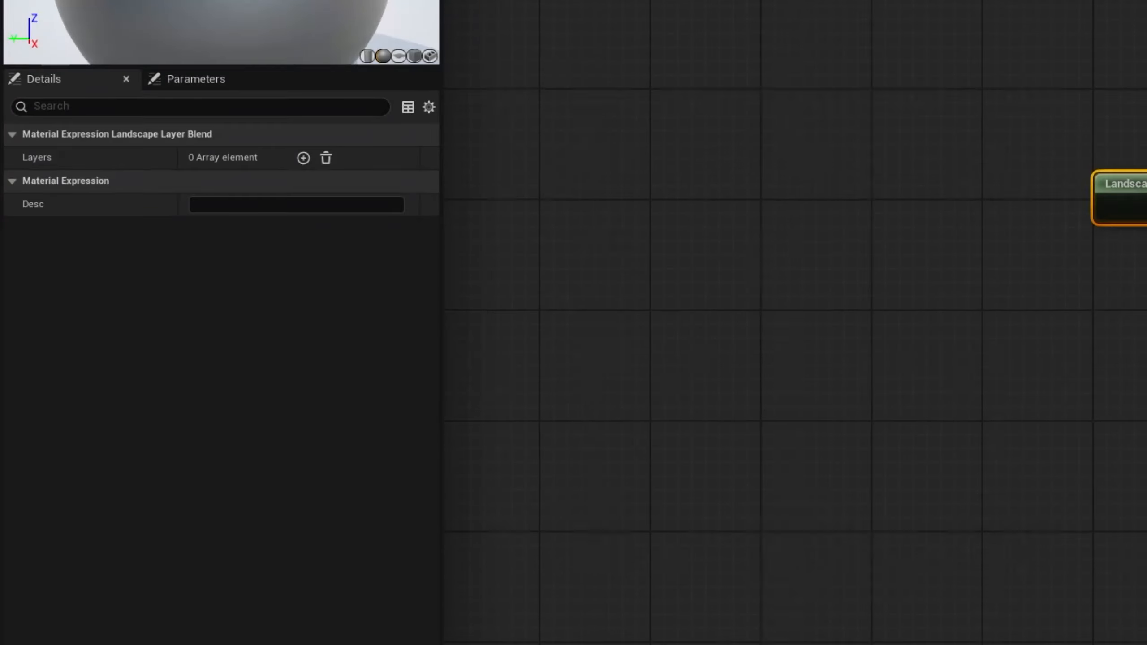
click(303, 159)
click(303, 158)
click(303, 158)
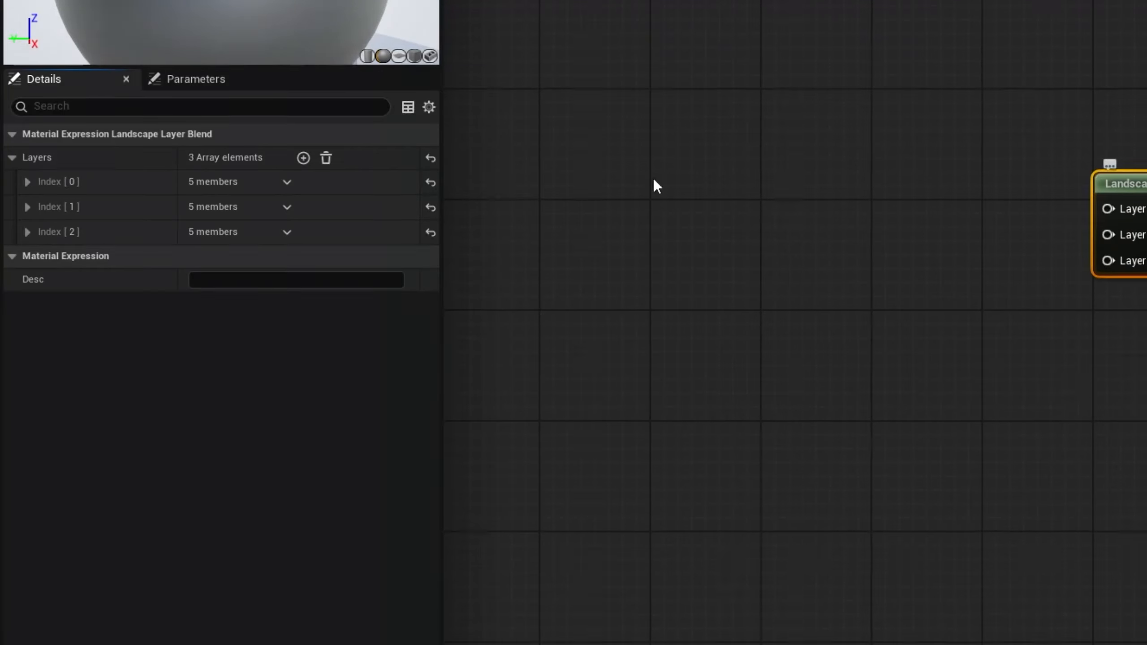
click(29, 187)
click(27, 346)
click(28, 324)
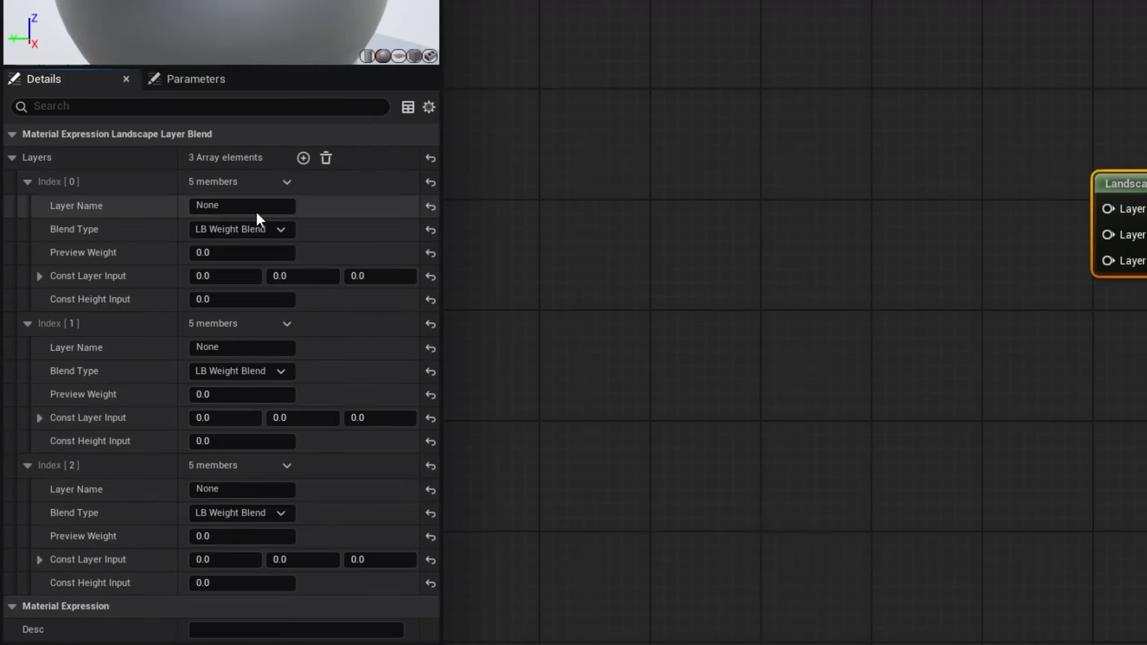
Name the first layer of the Landscape Layer Blend node RockFace
click(238, 206)
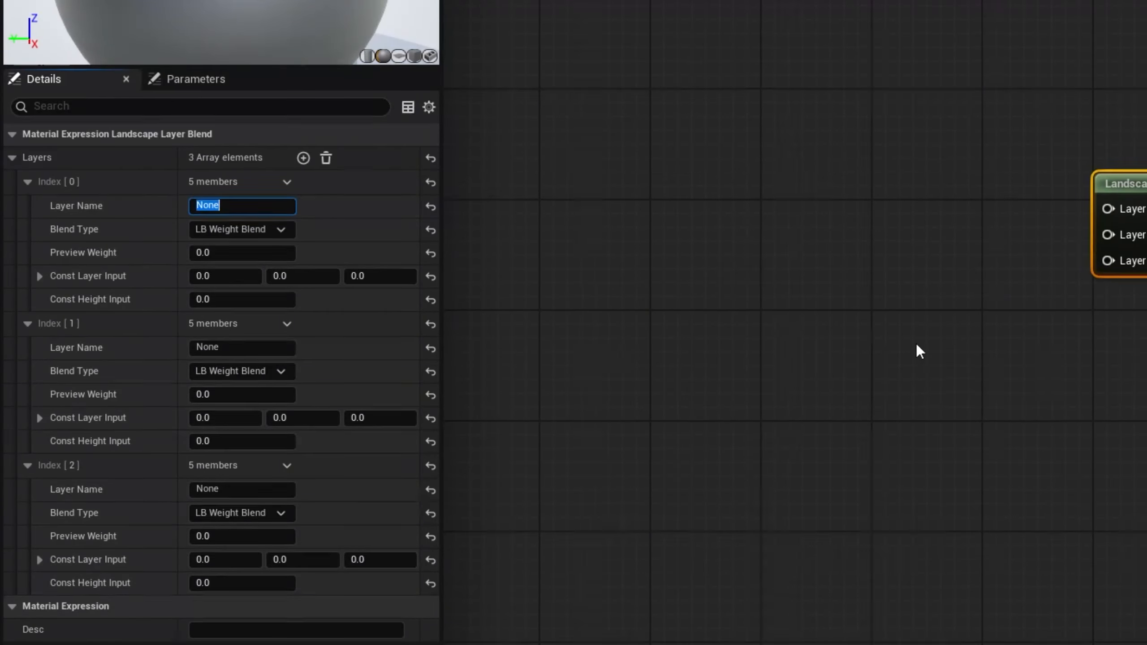
right_drag(713, 508, 692, 497)
key(ctrl+space)
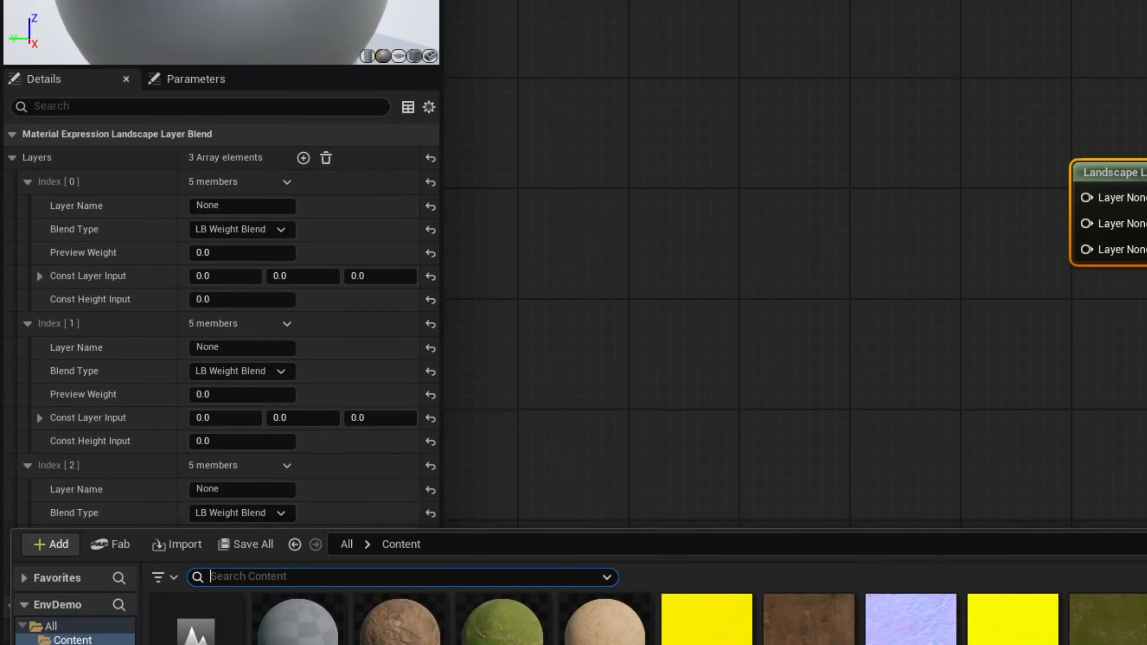
click(273, 208)
text(R)
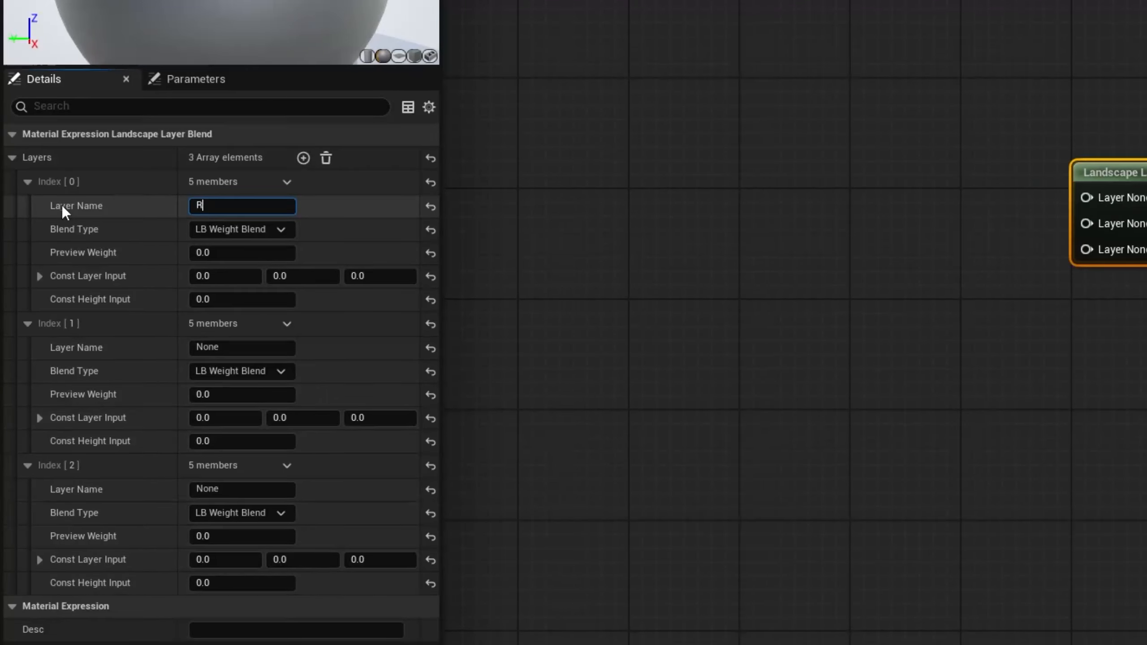
text(ockFace)
key(Return)
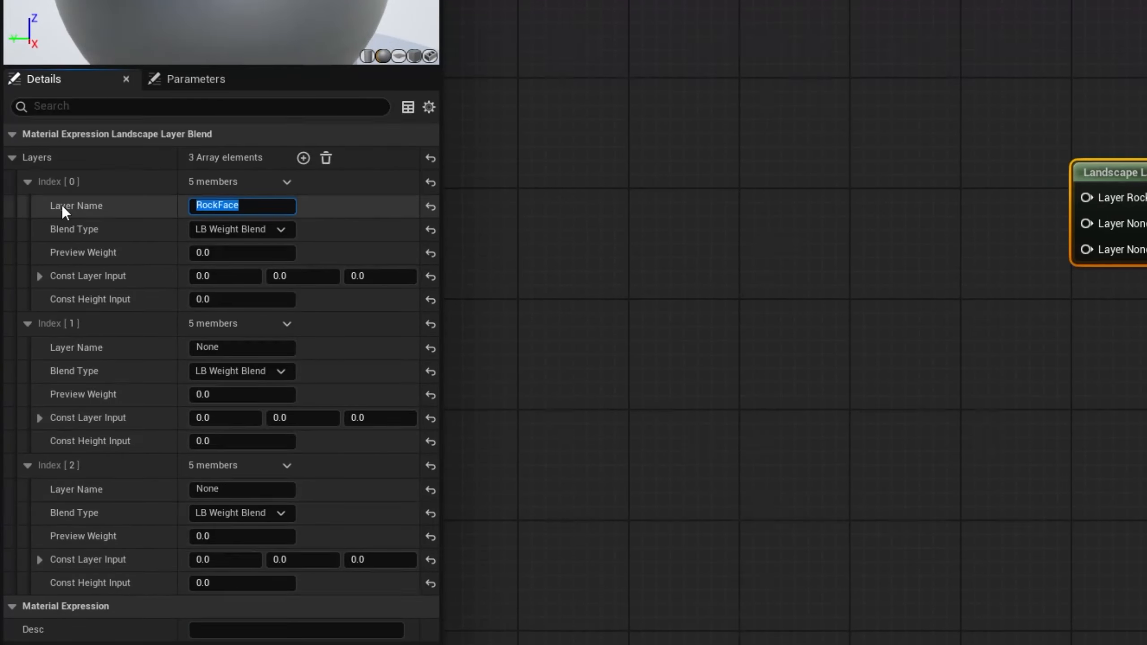
Name the second blend layer RockyTerrain and the third one SandGravel
click(198, 347)
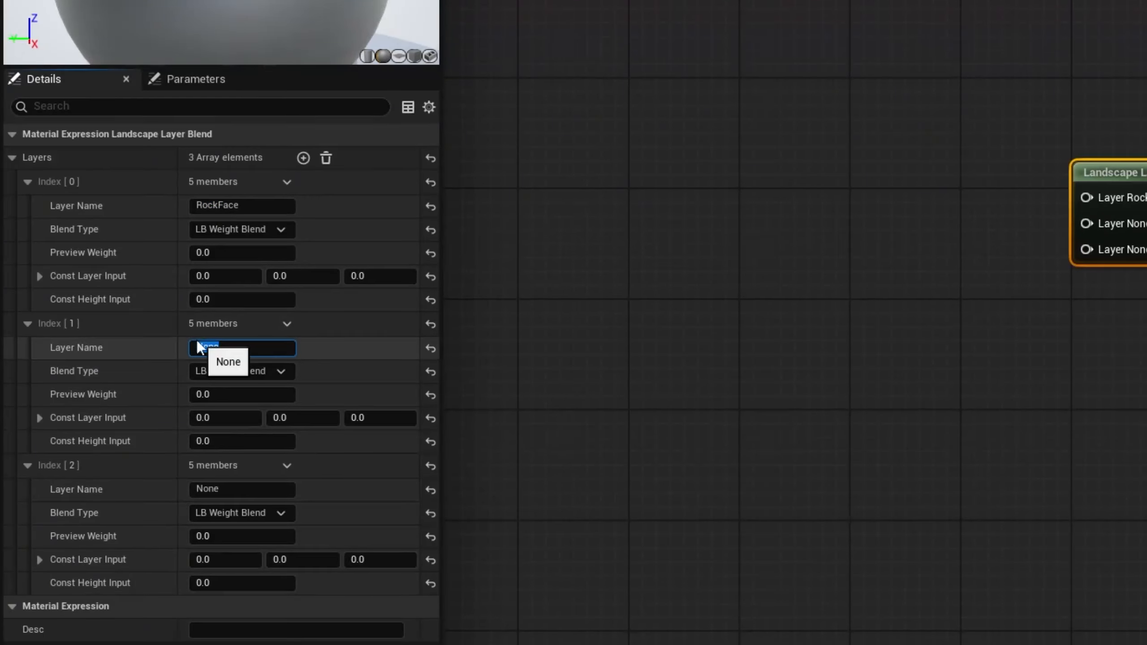
text(RockyTerrain)
key(Return)
click(229, 489)
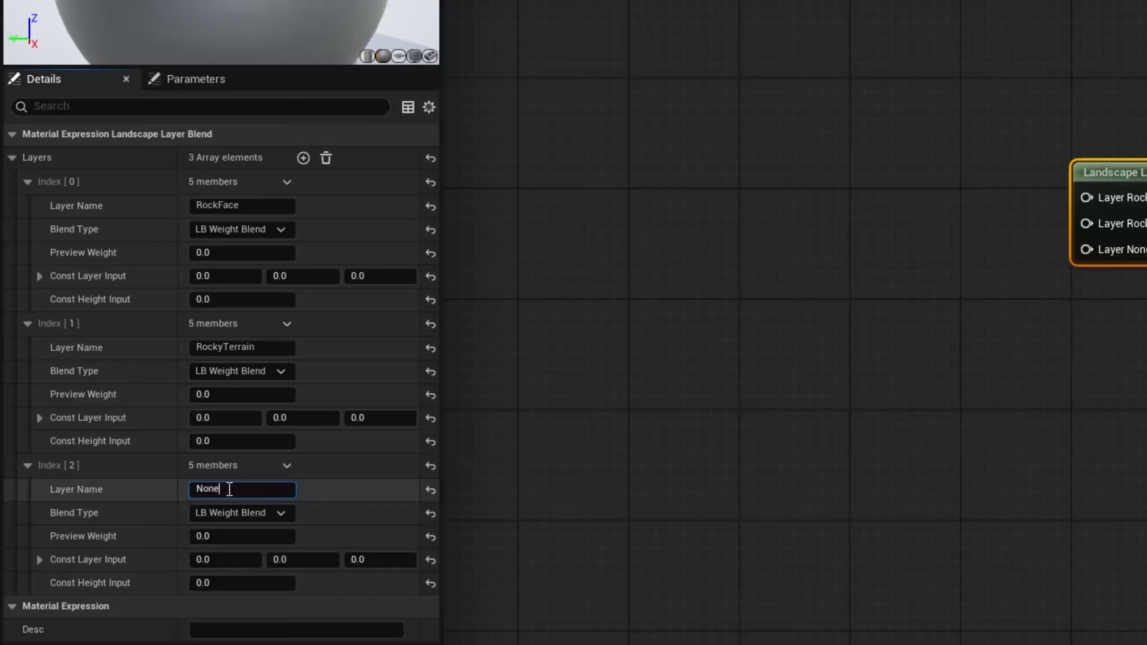
text(SandGravel)
key(Return)
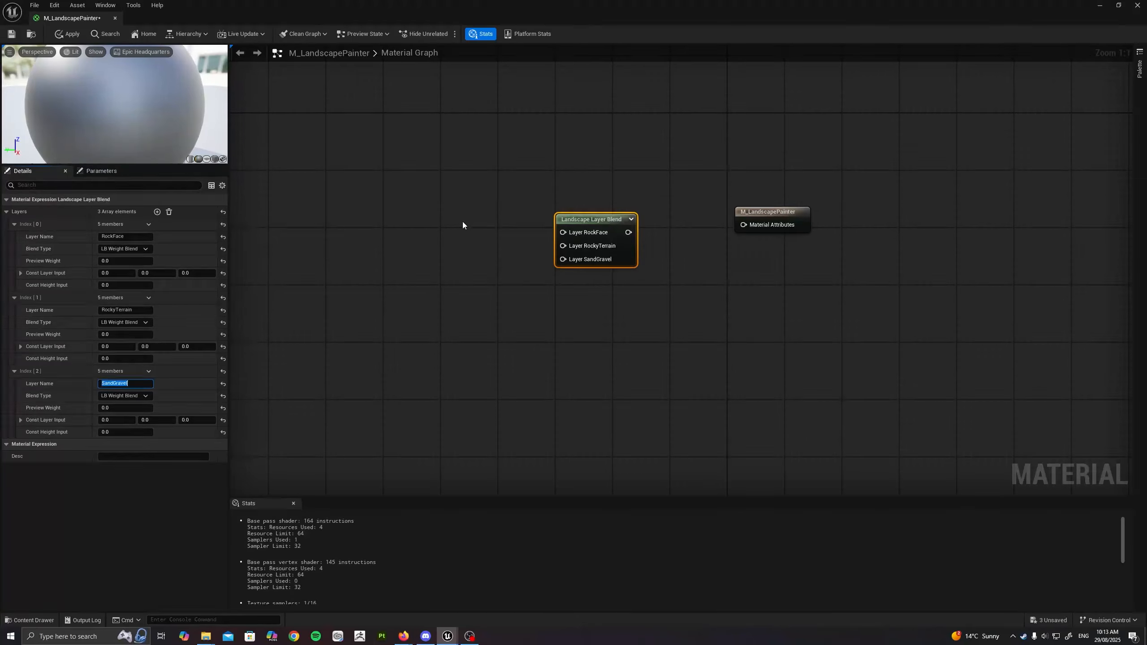
Add the MF_RockFace, MF_RockyTerrain and MF_SandyGravel material functions to the graph, before the Landscape Layer Blend node
click(462, 221)
right_drag(463, 221, 524, 222)
key(ctrl+space)
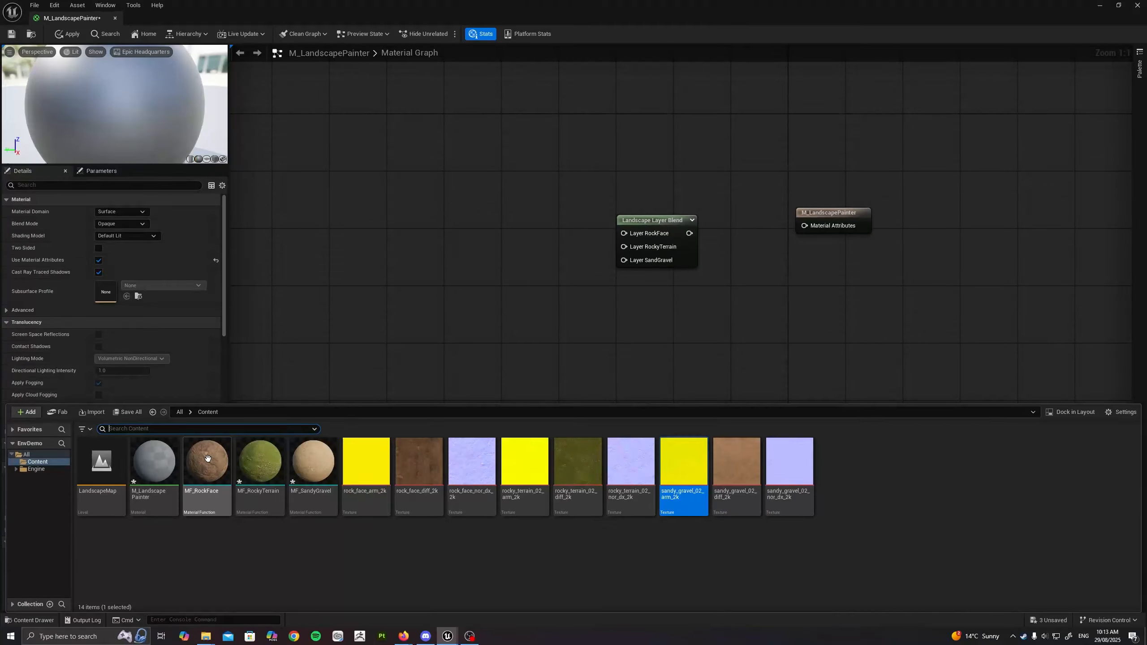
drag(208, 463, 429, 164)
key(ctrl+space)
drag(260, 462, 448, 231)
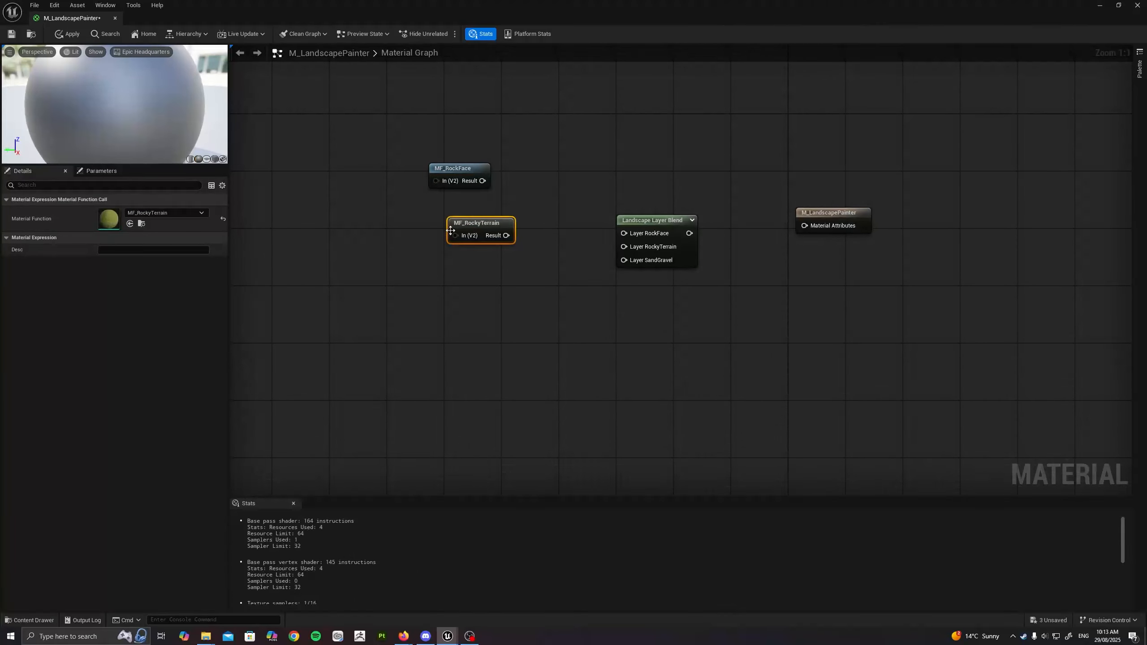
key(ctrl+space)
drag(312, 462, 435, 278)
click(409, 278)
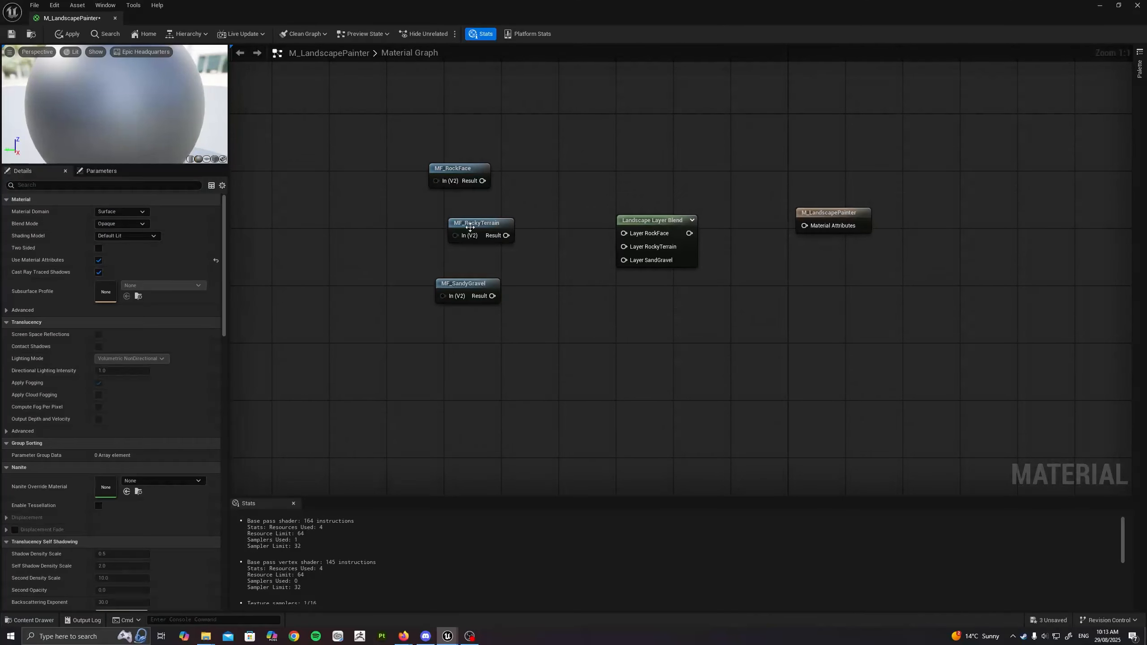
Stack the three material function nodes in a tight column level with the Landscape Layer Blend node, in the same order as its layers
drag(468, 224, 450, 213)
drag(471, 169, 472, 185)
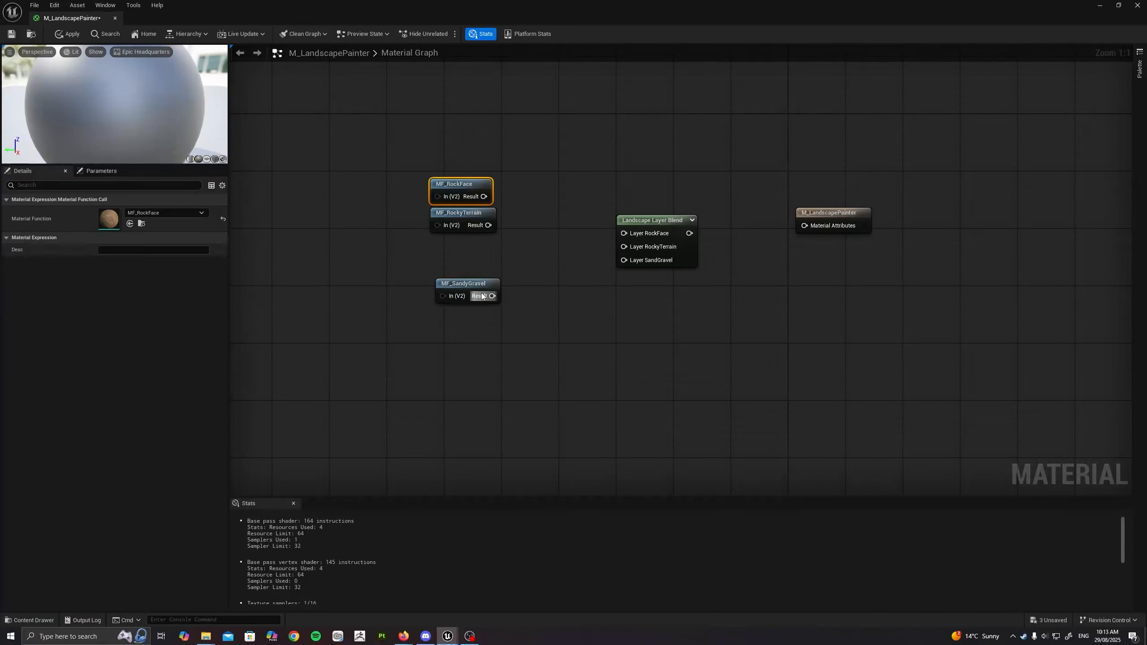
drag(469, 283, 450, 246)
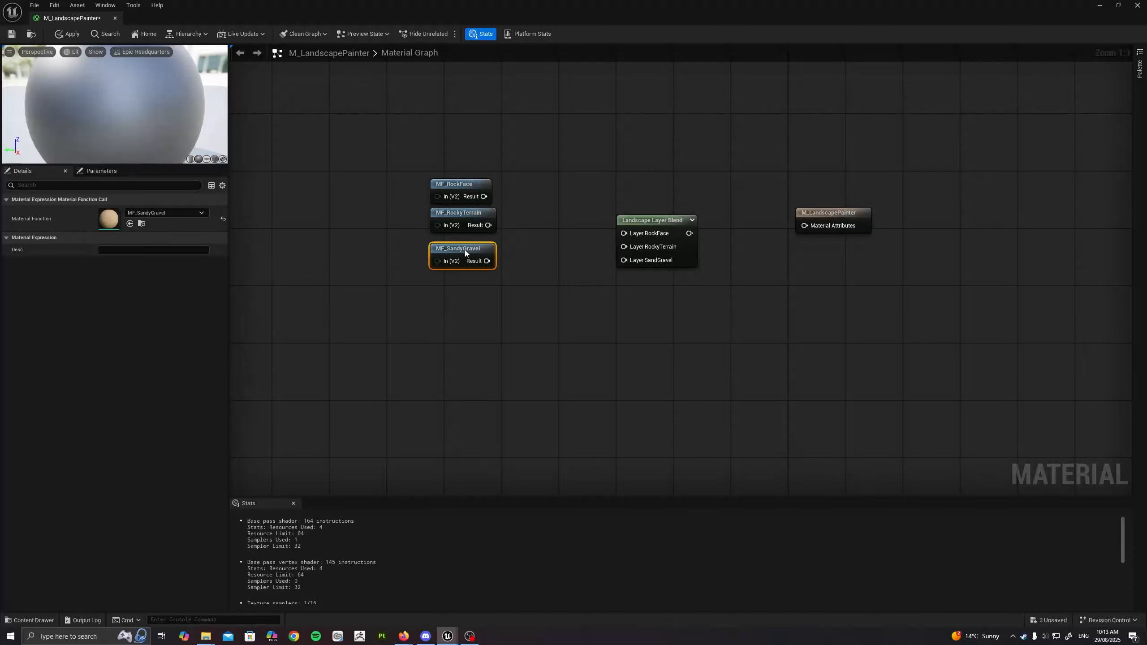
drag(379, 149, 500, 326)
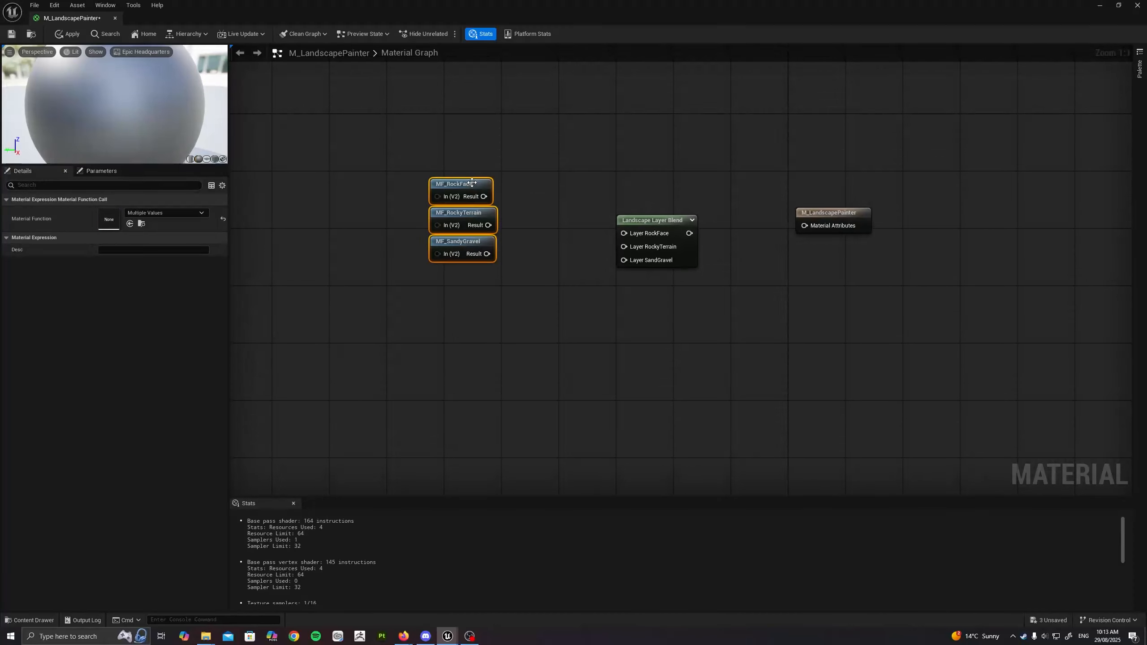
drag(472, 183, 477, 211)
click(477, 171)
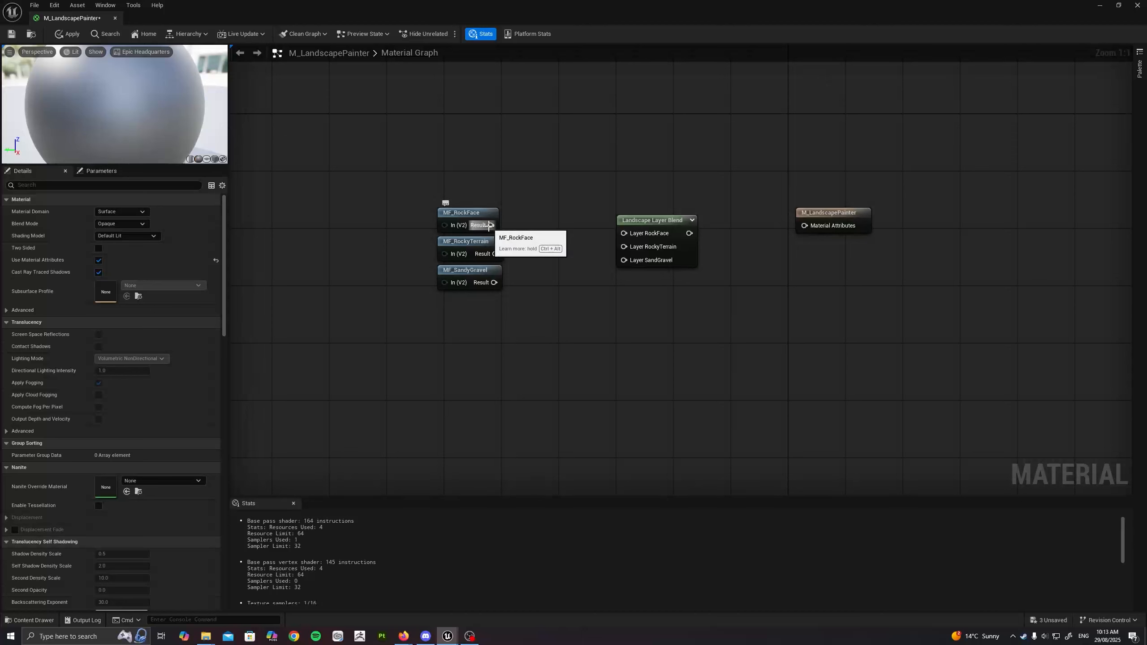
Connect each material function's Result to its matching blend layer, and the Landscape Layer Blend output to Material Attributes
drag(490, 225, 624, 233)
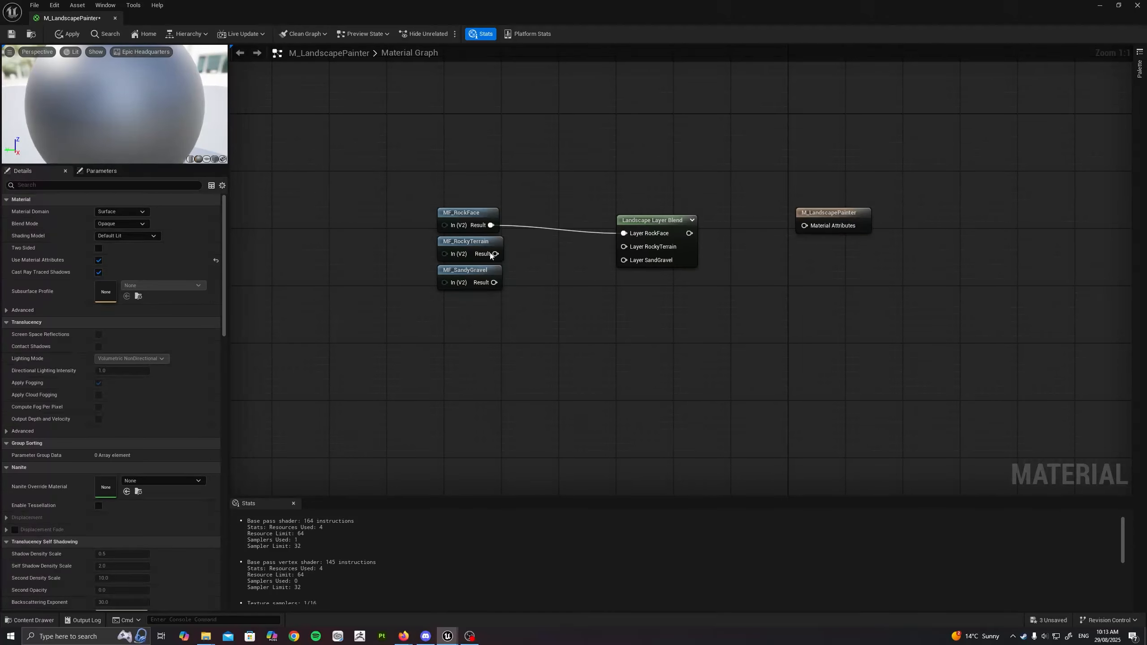
drag(495, 254, 626, 248)
drag(494, 282, 638, 264)
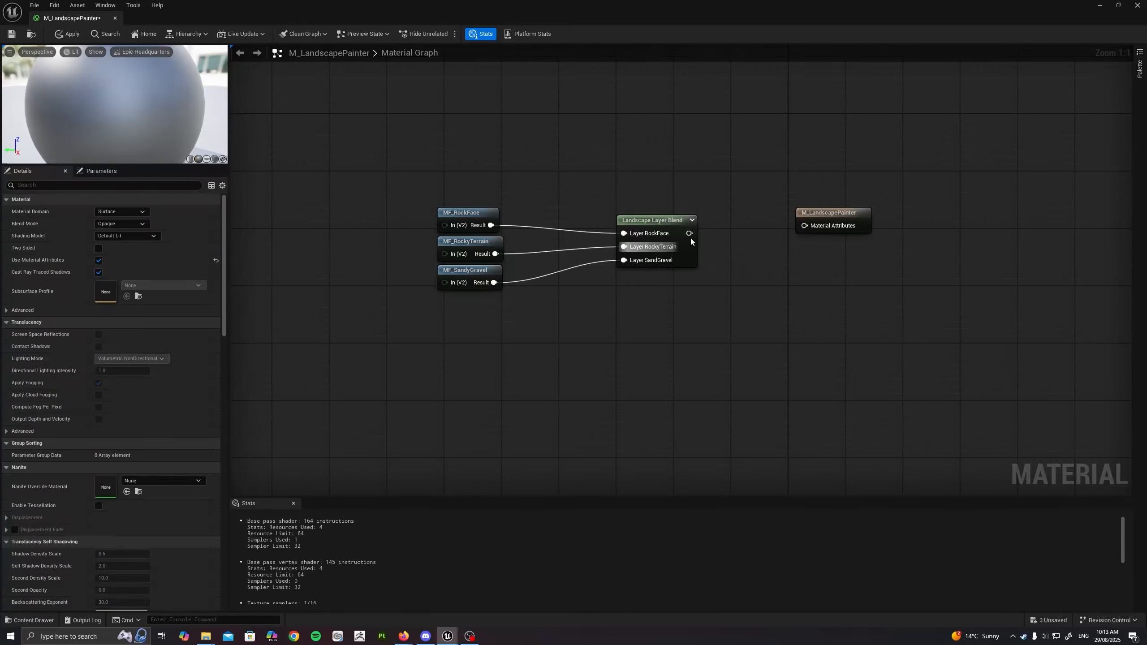
drag(689, 233, 836, 225)
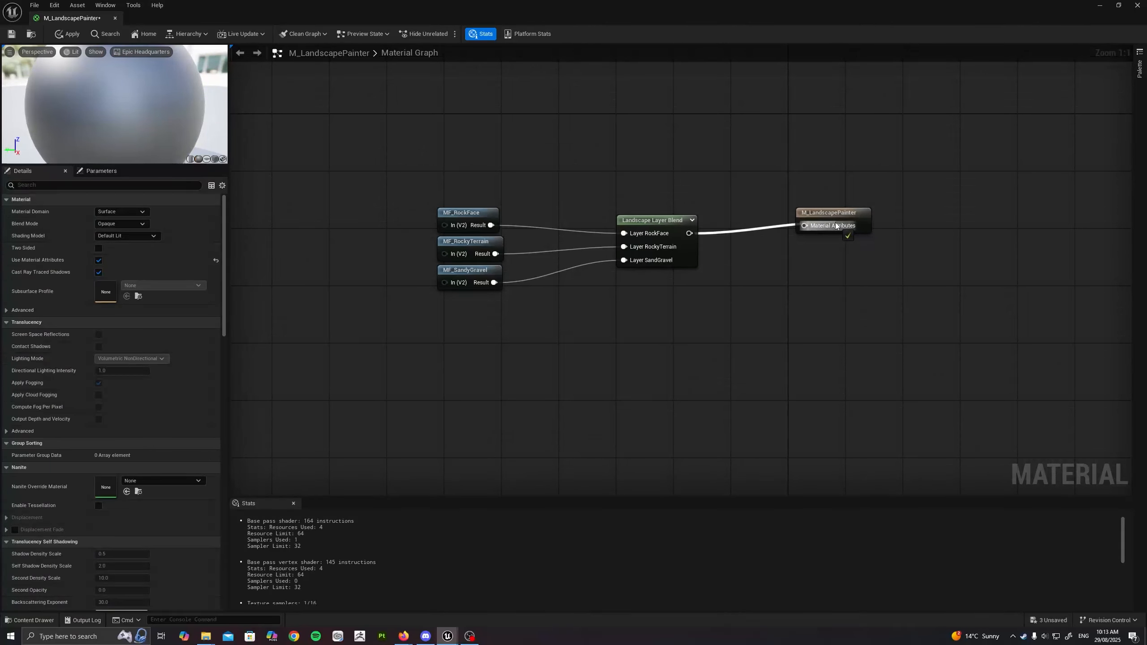
Add a LandscapeLayerCoords node before the material functions and connect it to the In input of all three
right_drag(379, 204, 402, 247)
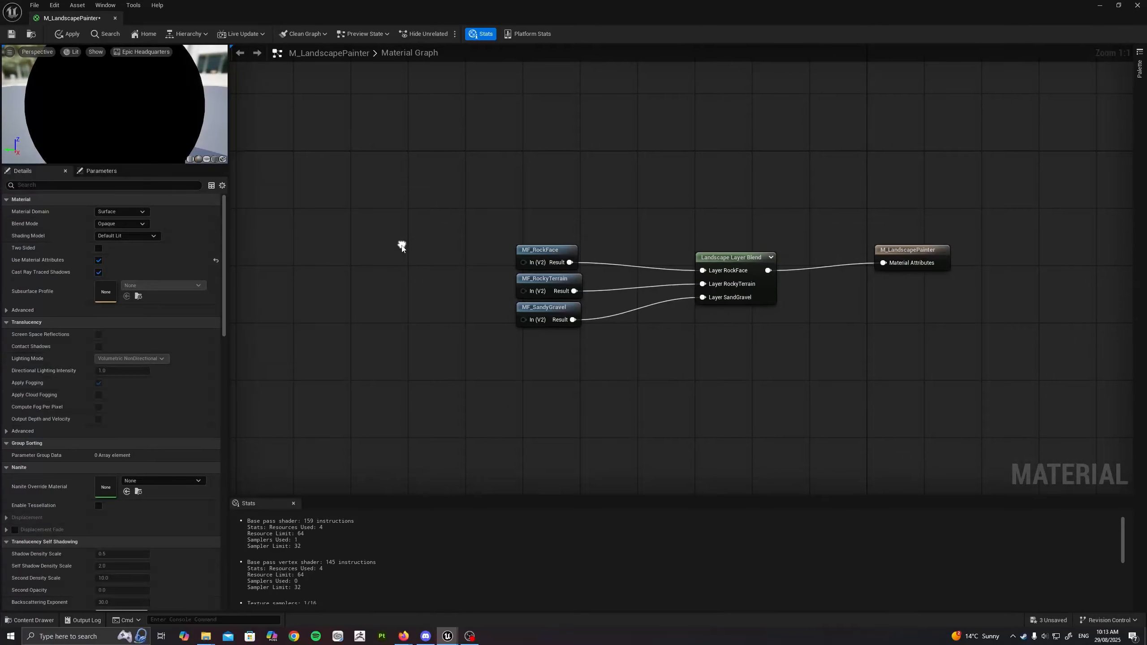
right_click(354, 242)
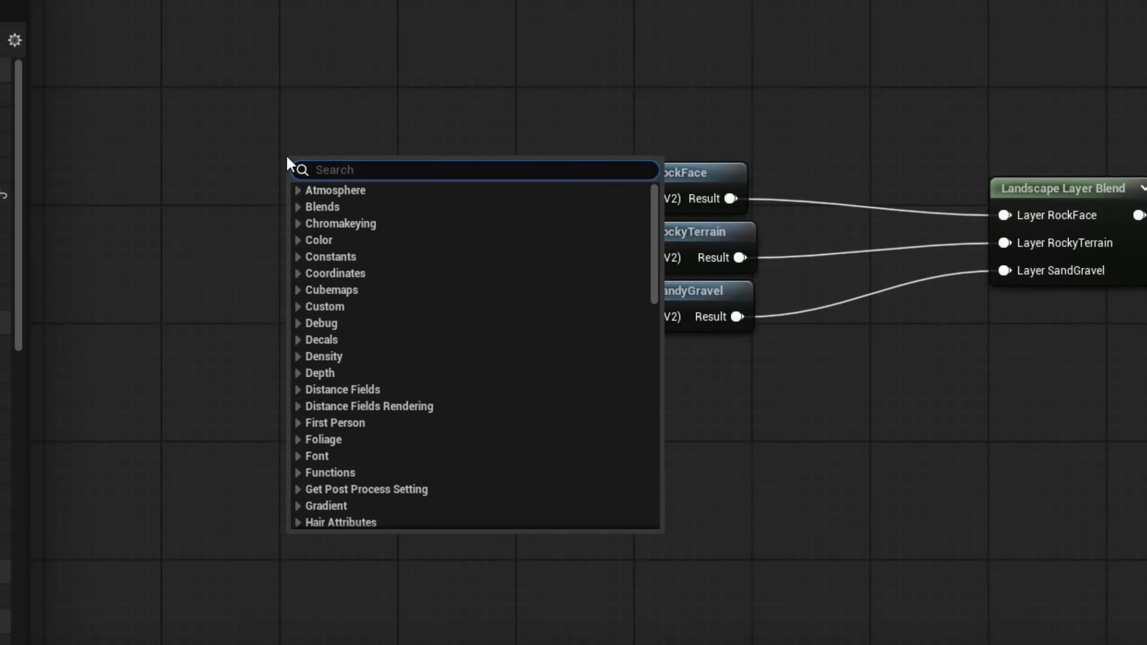
text(land)
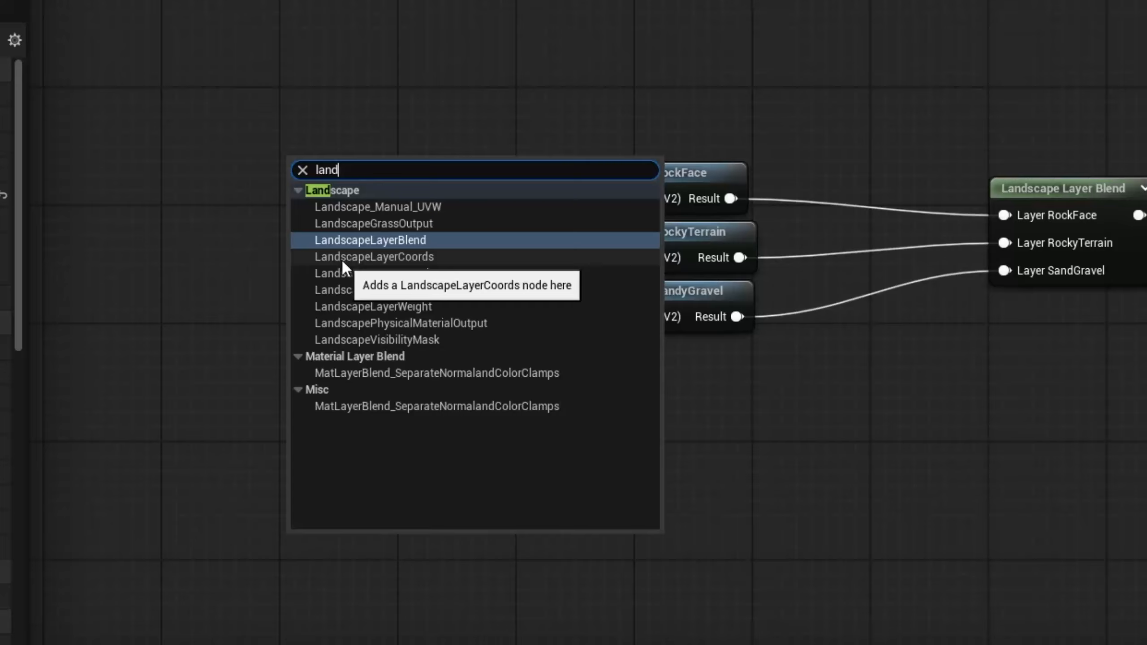
click(450, 261)
drag(402, 223, 343, 267)
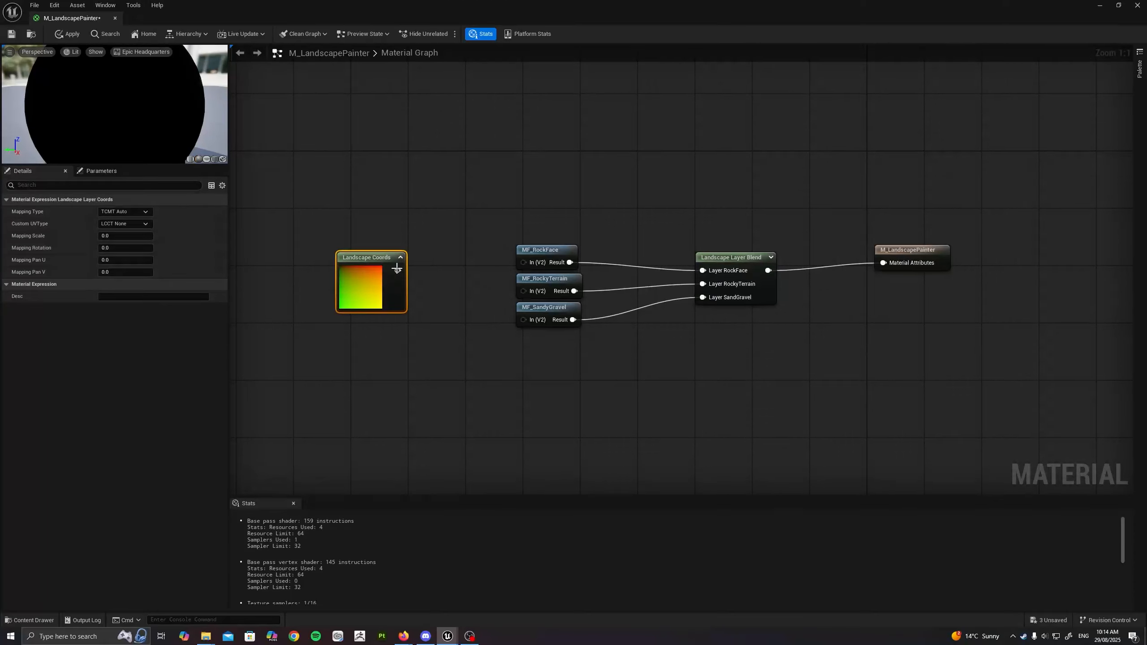
drag(397, 270, 523, 262)
drag(398, 271, 523, 320)
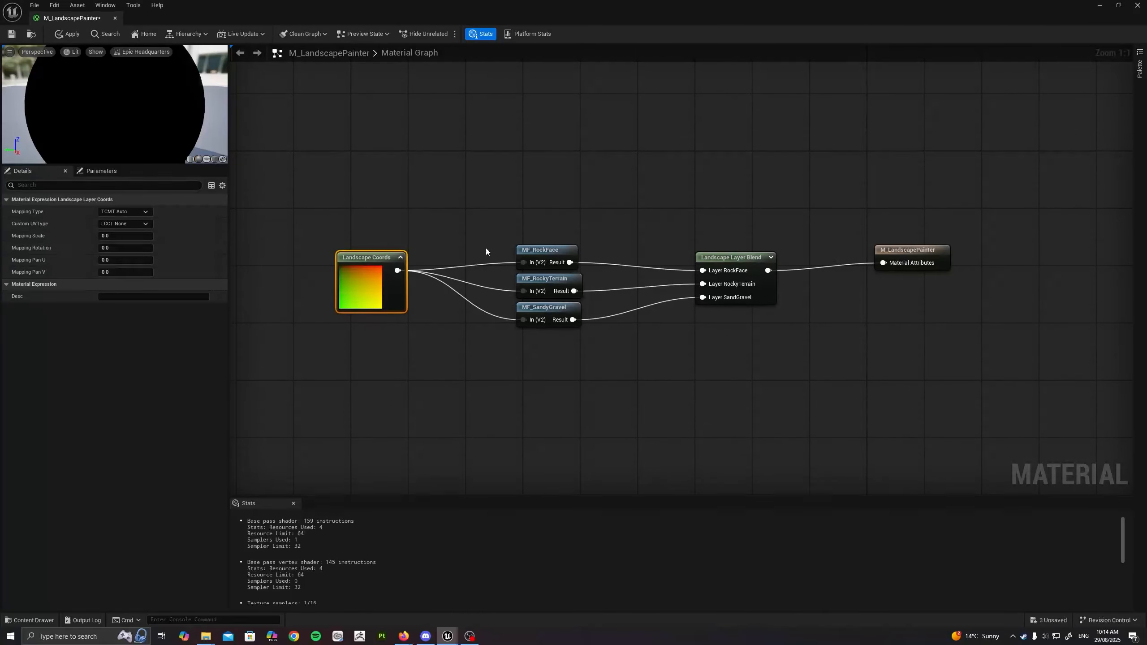
Open the MF_RockFace function and examine how its input feeds the texture UVs and material attributes, comparing it with the landscape material graph
right_drag(663, 231, 641, 214)
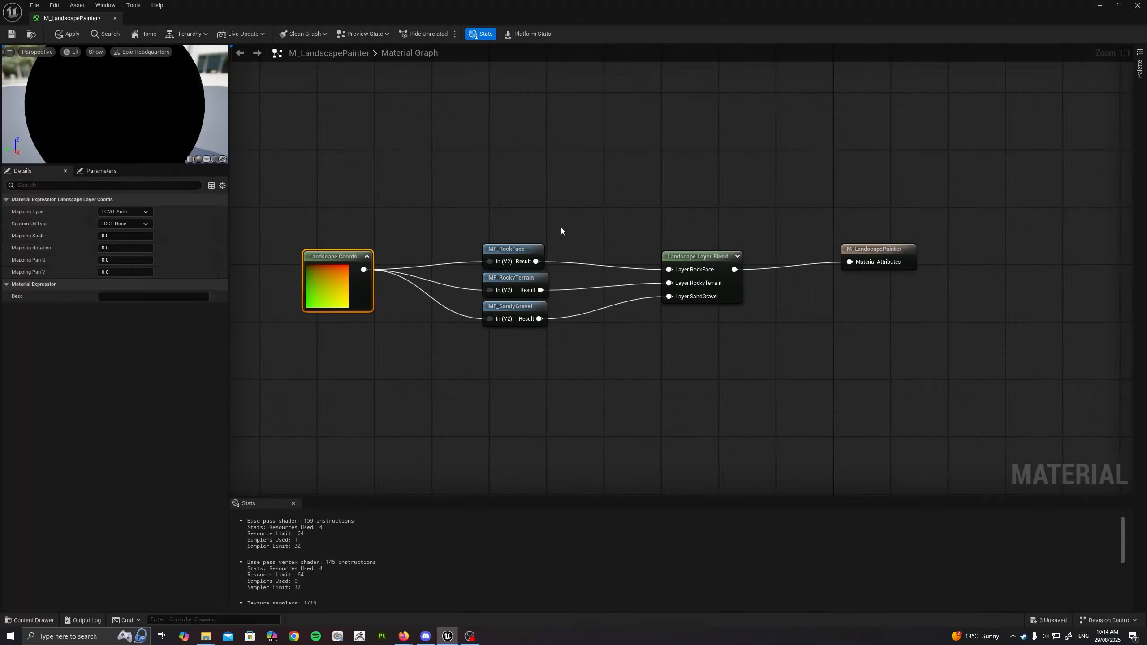
right_drag(560, 227, 559, 216)
double_click(515, 242)
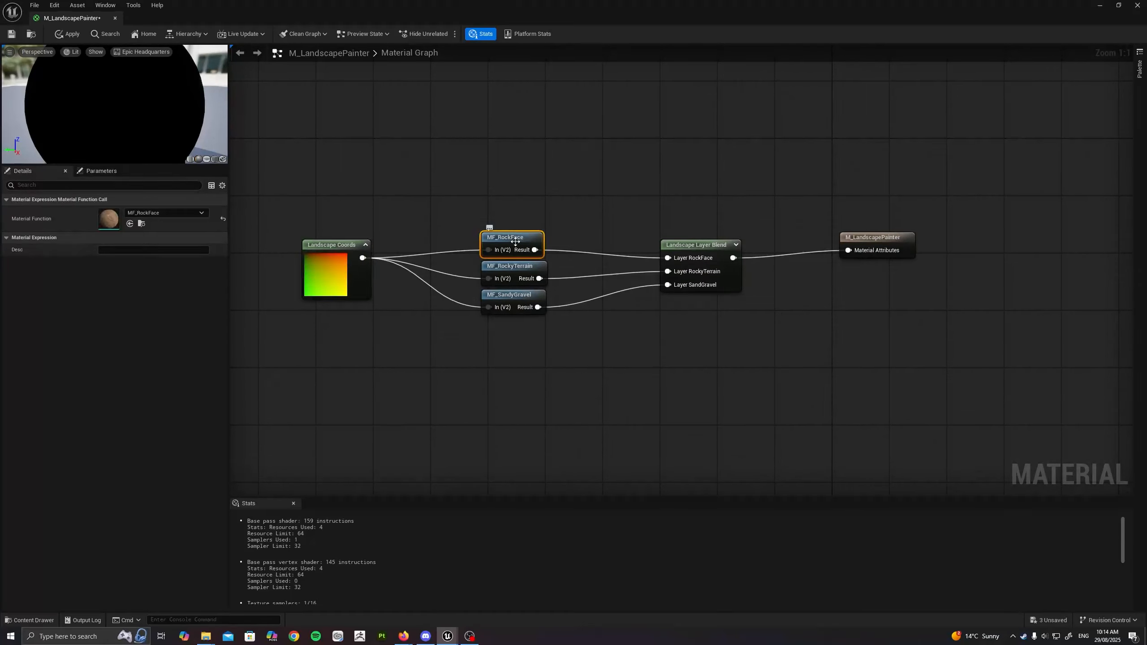
right_drag(277, 198, 538, 239)
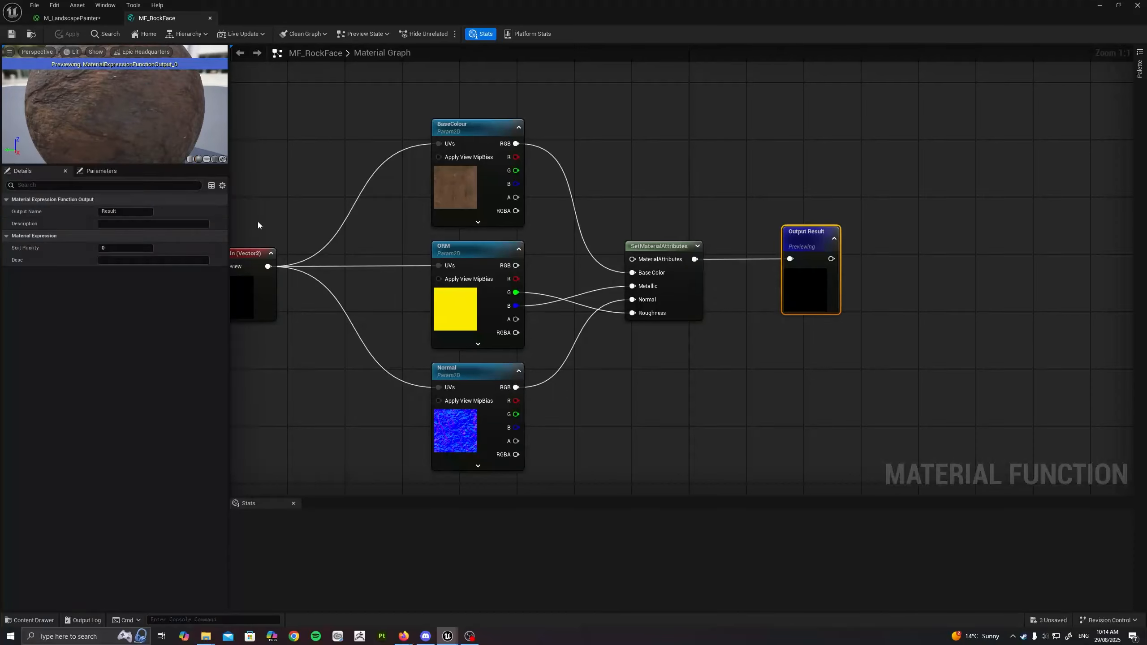
right_drag(386, 311, 451, 317)
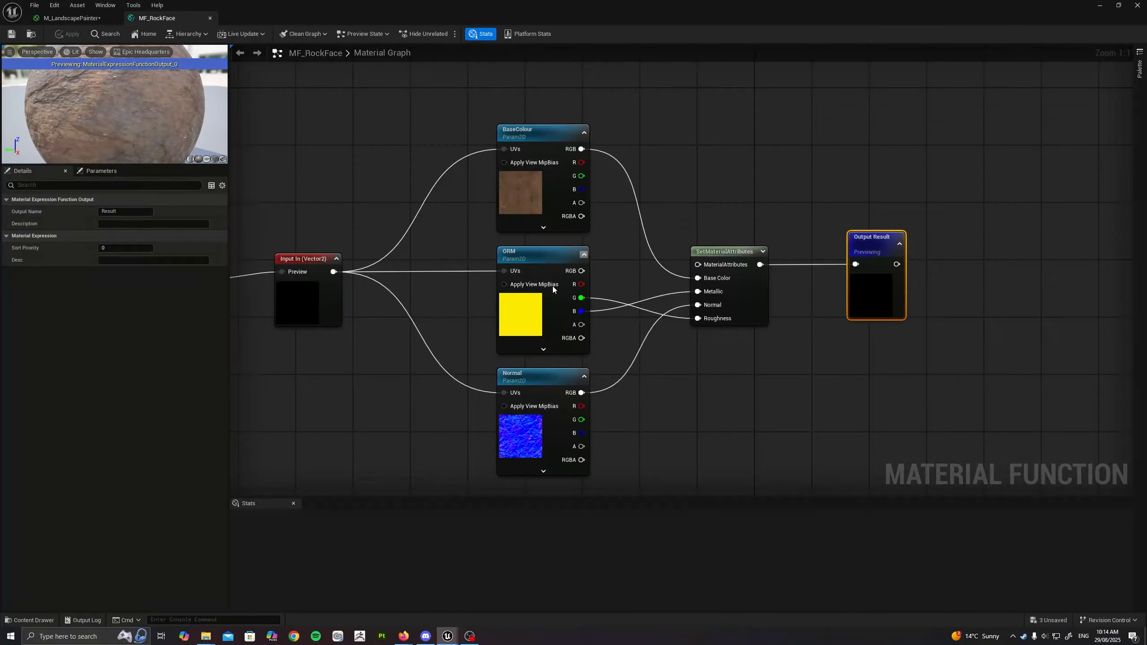
click(72, 18)
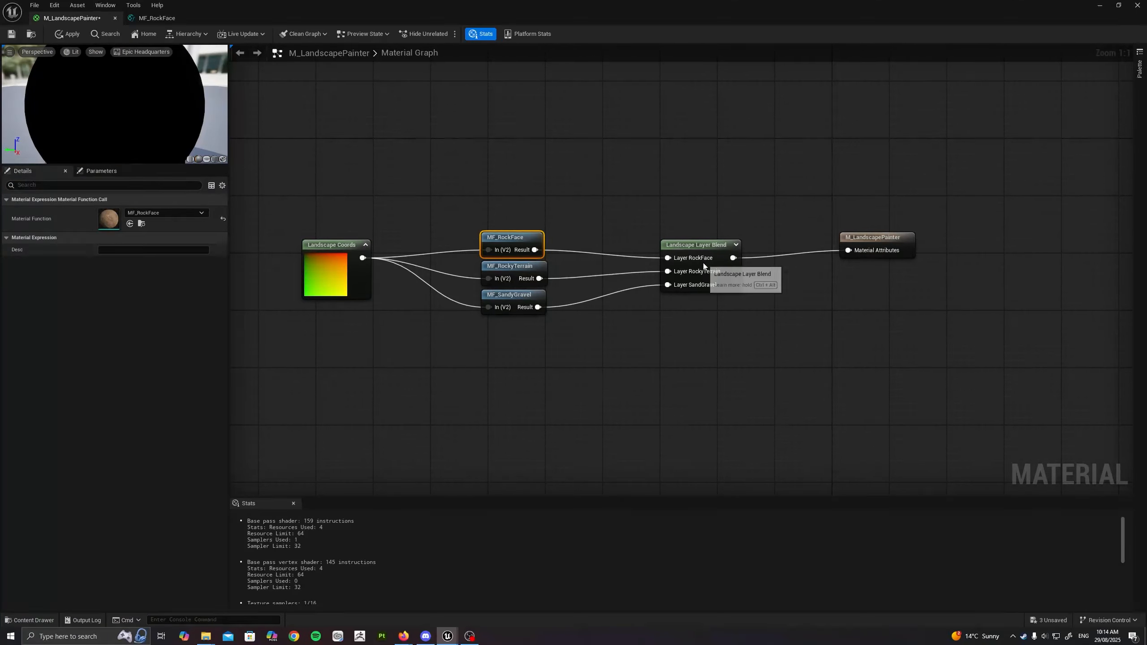
click(156, 18)
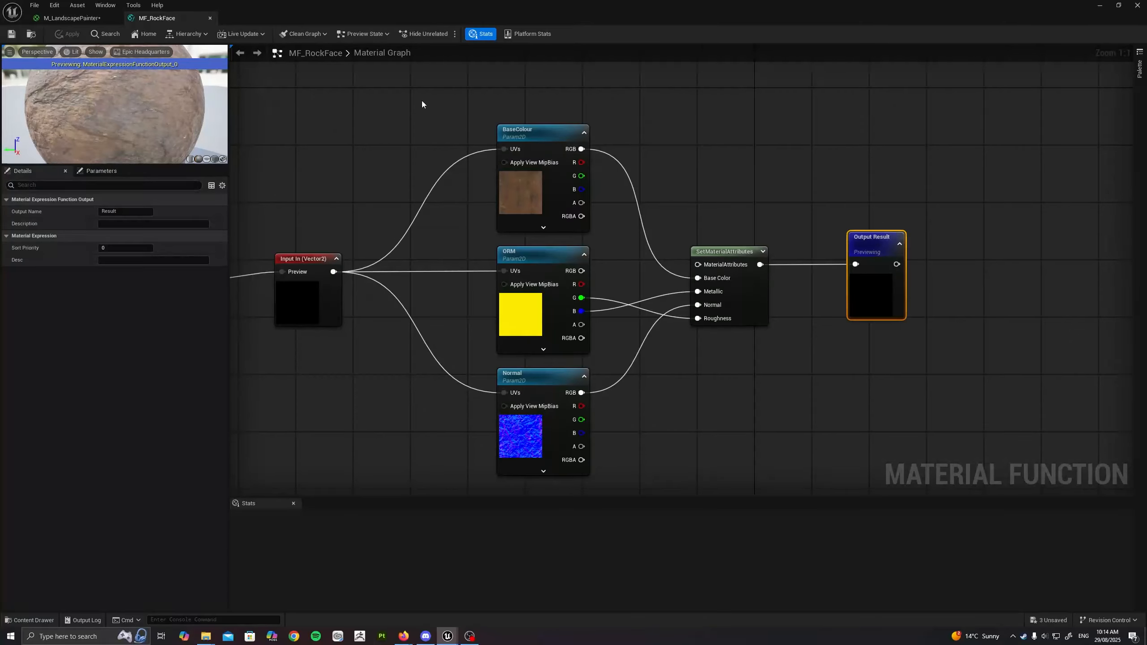
right_drag(384, 206, 511, 222)
Return to the M_LandscapePainter graph, apply the material changes and close the material editor
click(68, 19)
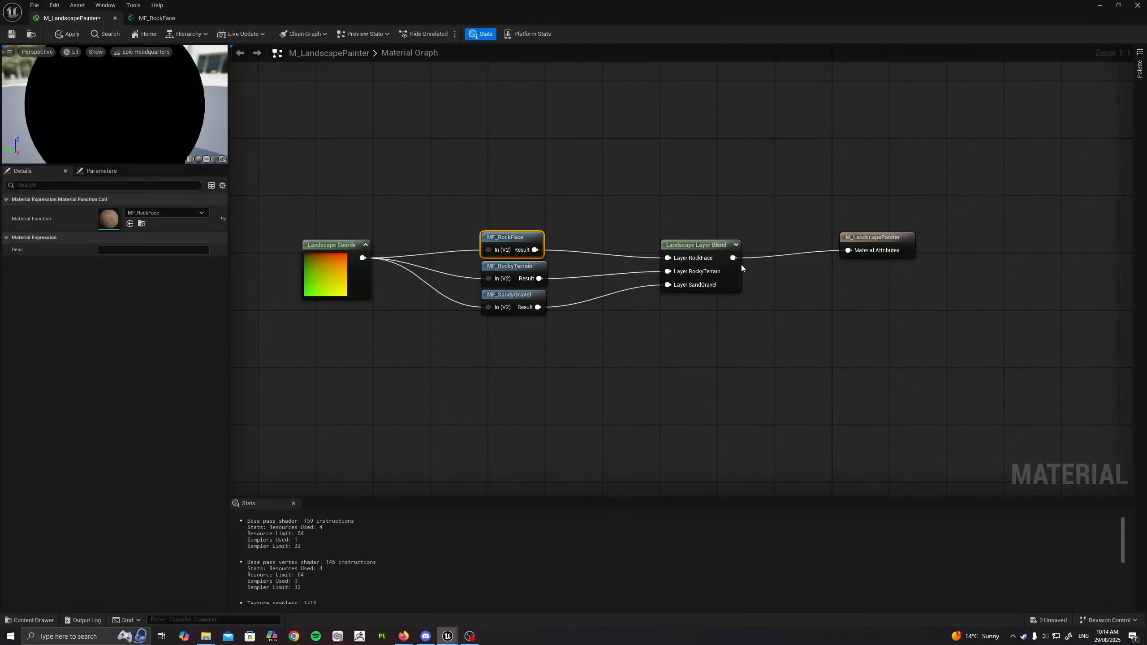
click(71, 33)
click(1138, 5)
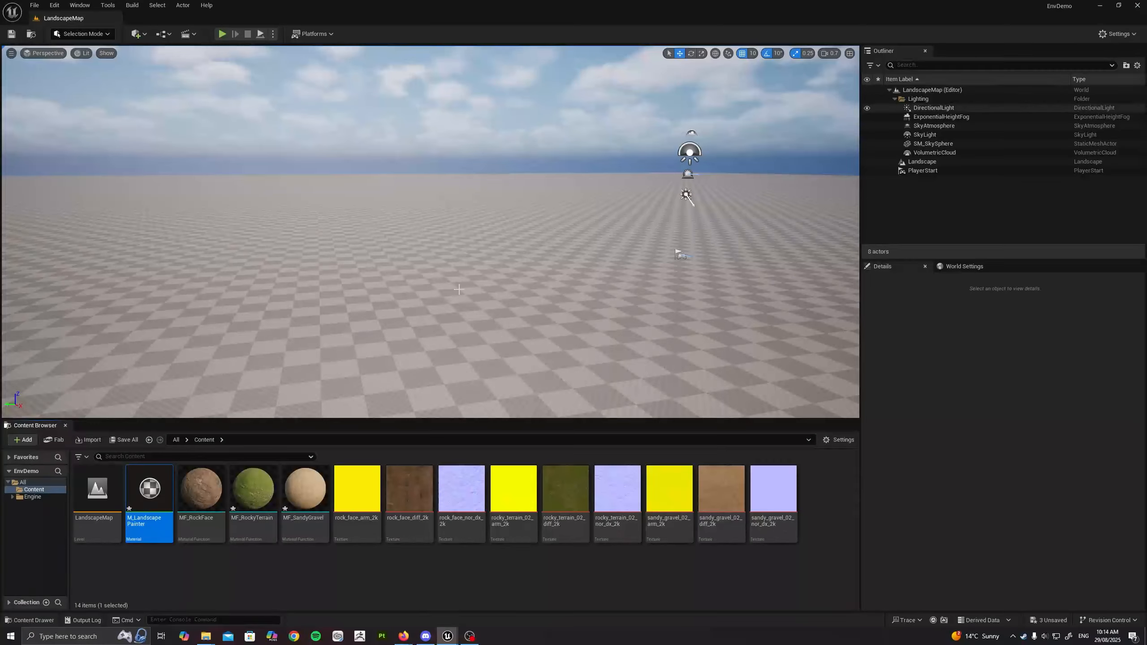
Select the landscape in the level and assign M_LandscapePainter as its Landscape Material
click(420, 285)
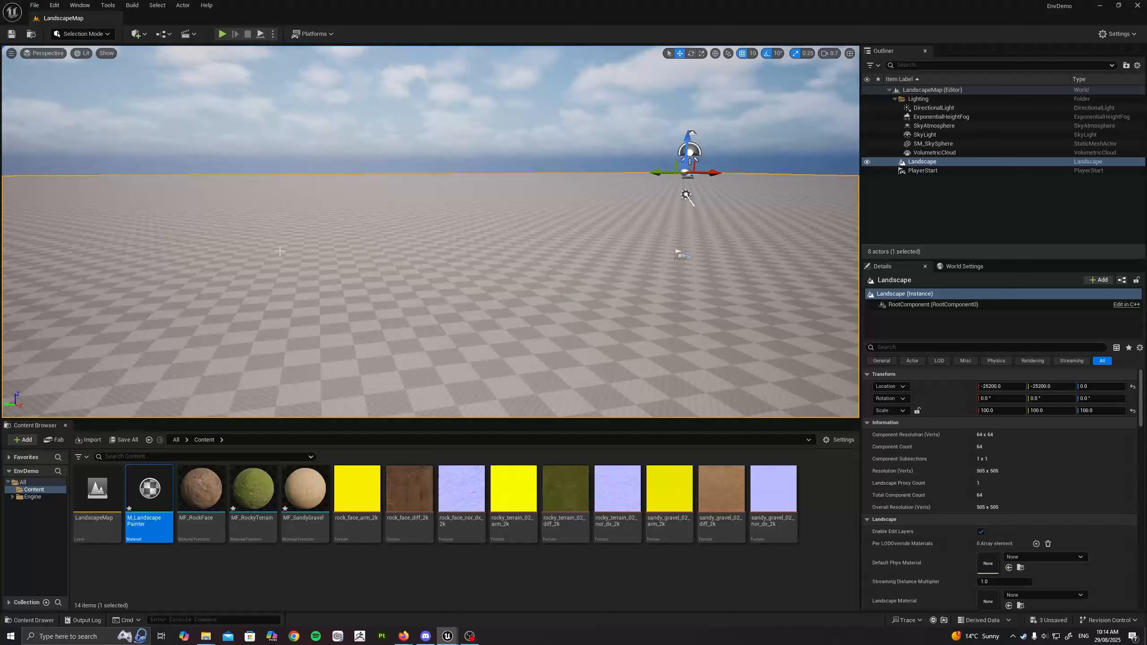
right_drag(486, 237, 515, 254)
key(s)
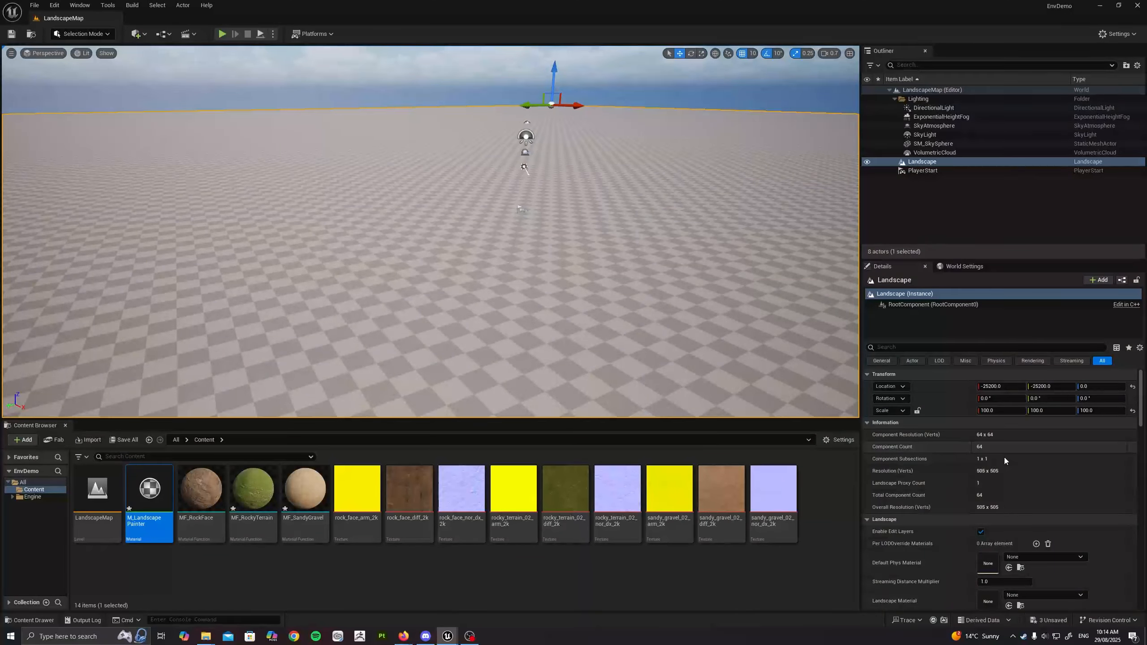
scroll(938, 461, down, 5)
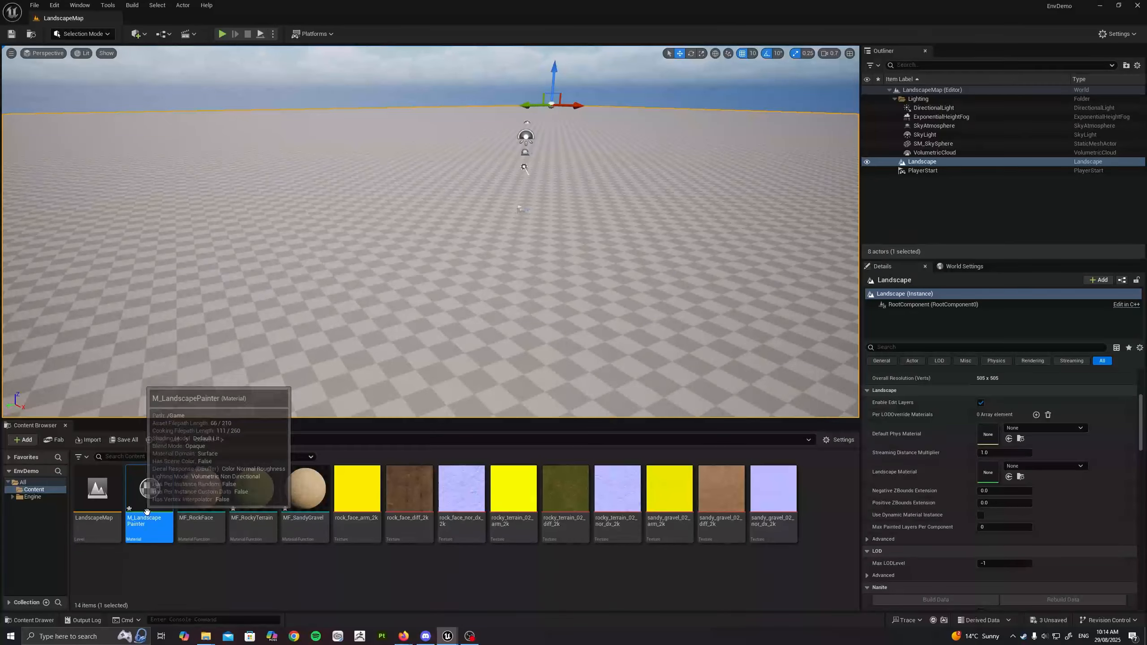
drag(147, 512, 989, 472)
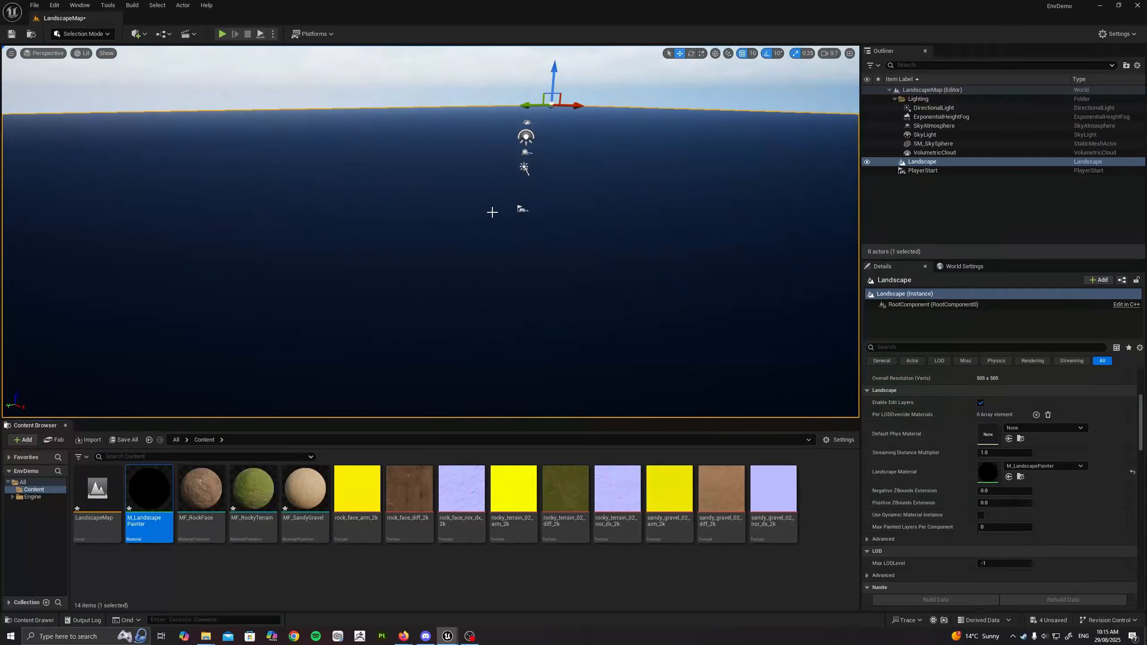
right_drag(492, 212, 531, 203)
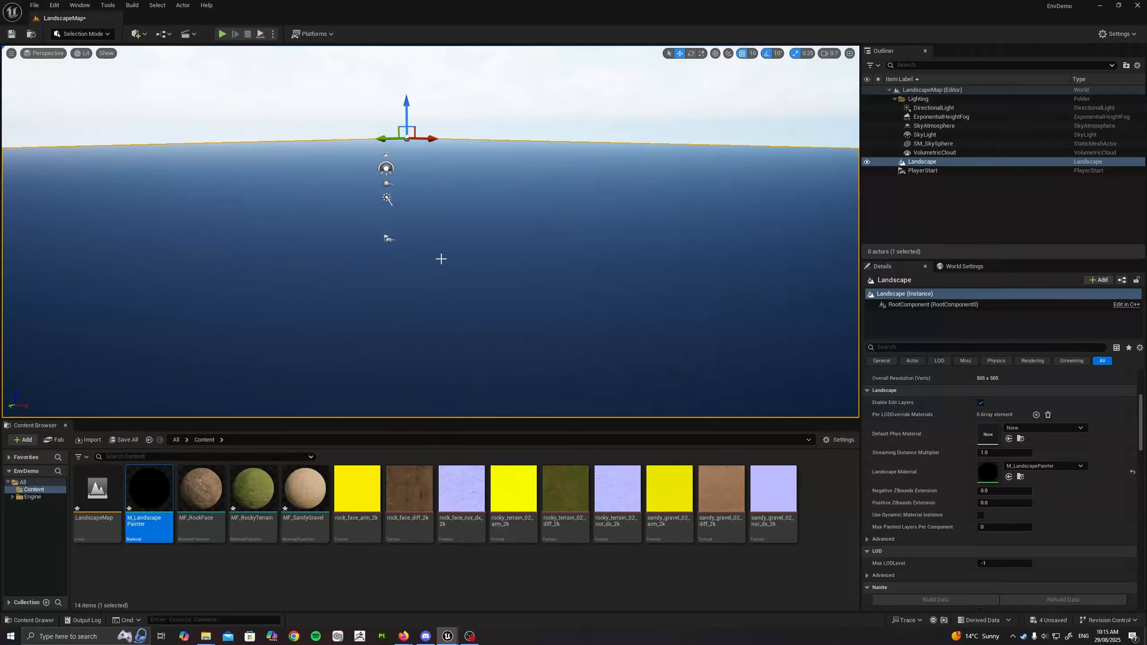
Switch to Landscape painting and create the target layers from the landscape's assigned material
right_drag(476, 240, 435, 244)
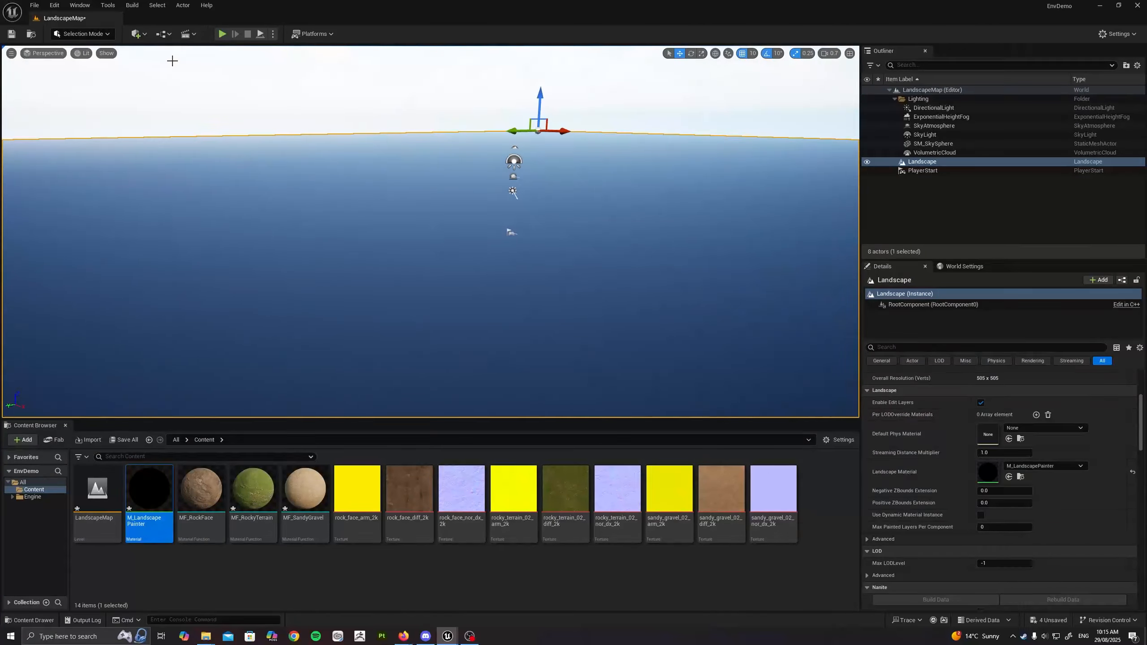
click(96, 38)
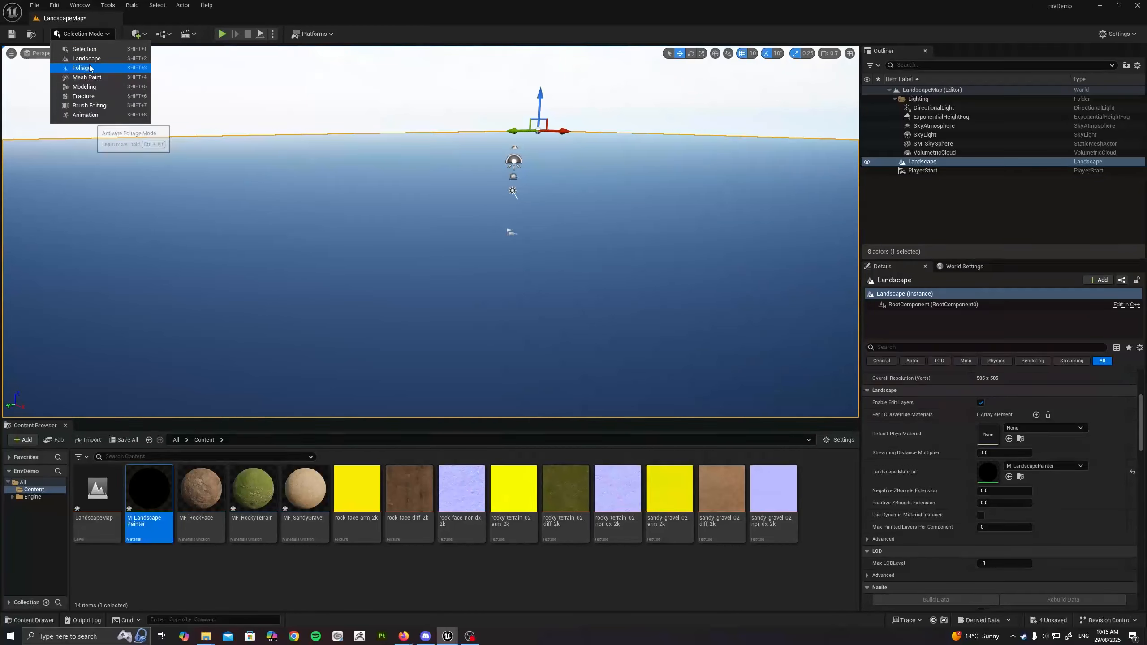
click(87, 58)
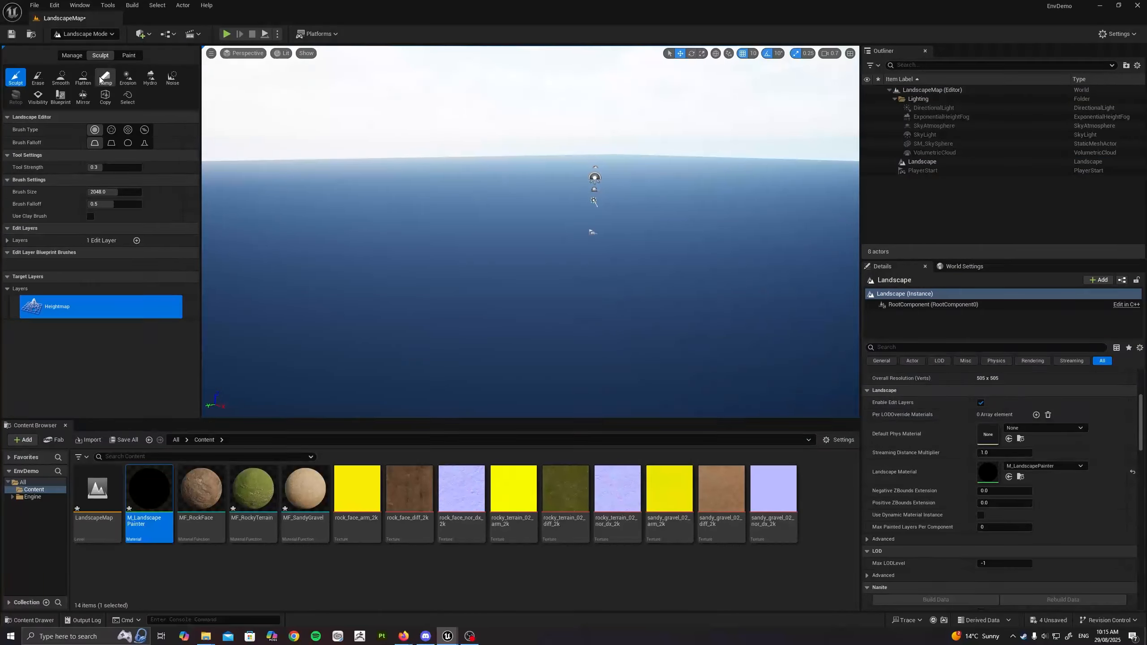
click(129, 55)
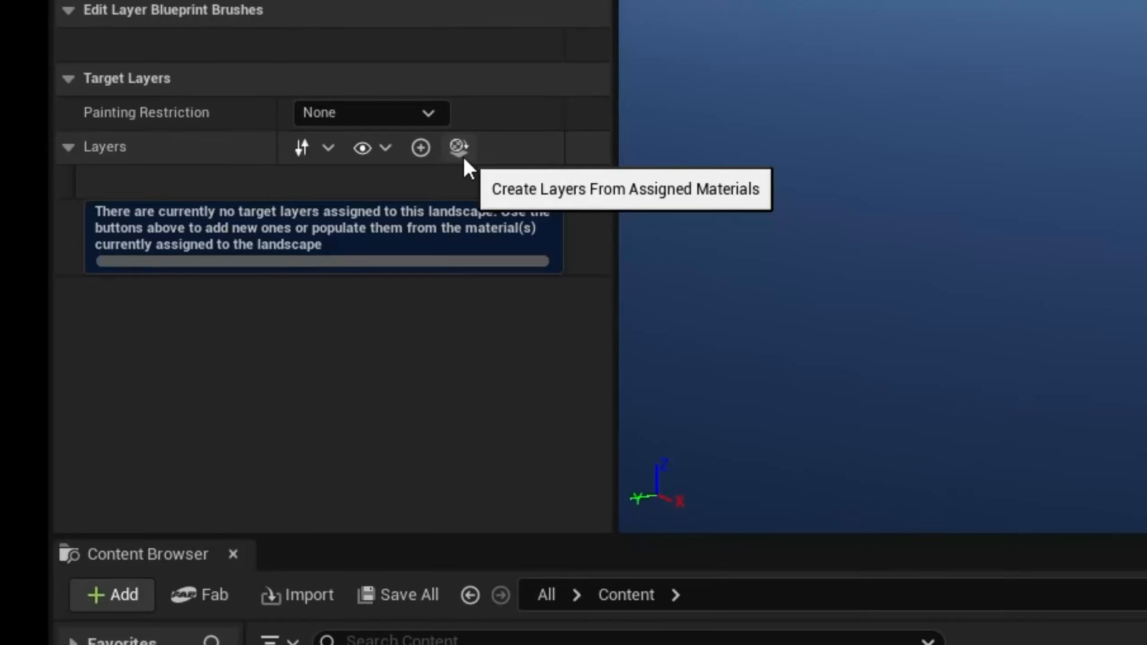
click(462, 156)
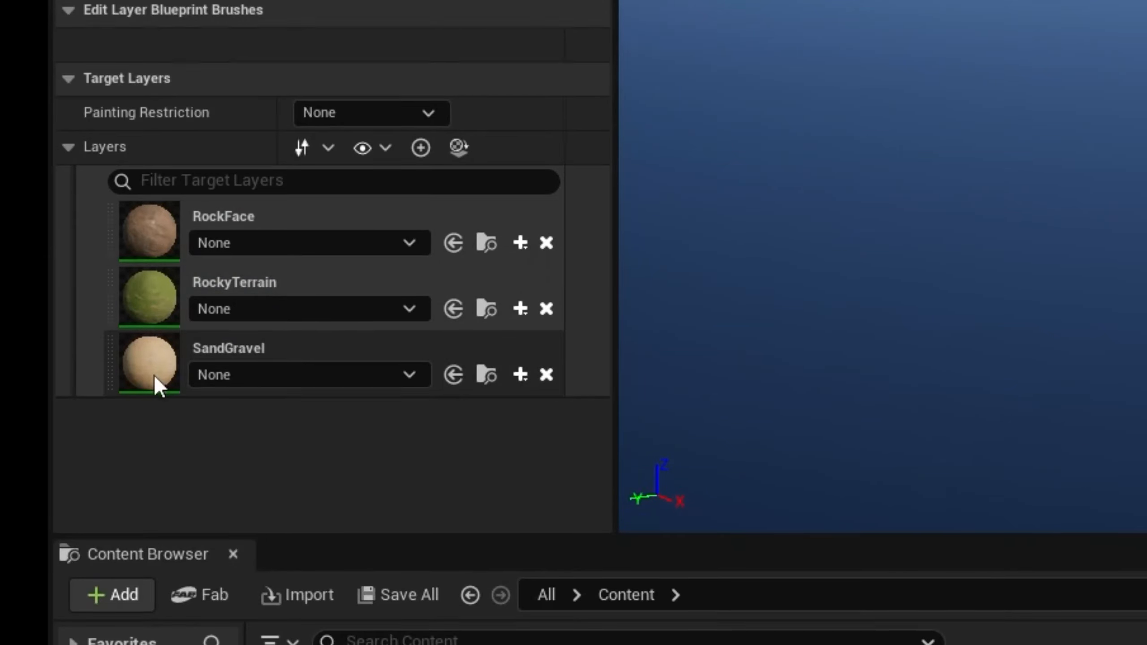
Create a weight-blended layer info for the RockFace layer, saved as RockFace_LayerInfo in LandscapeMap_sharedassets
click(159, 235)
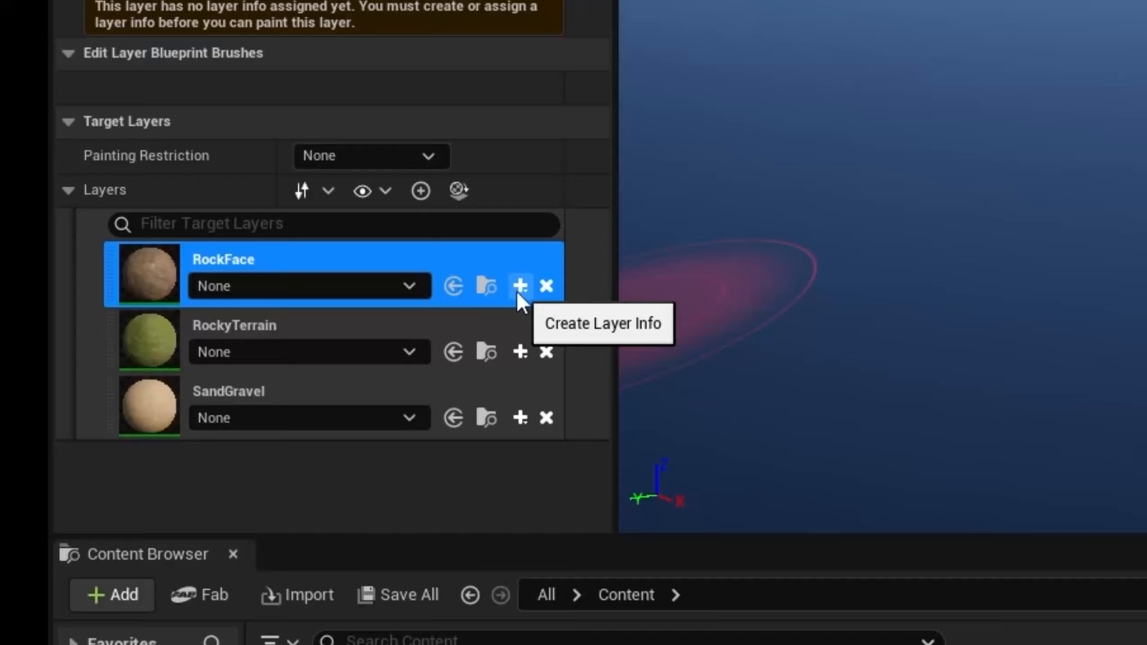
click(518, 292)
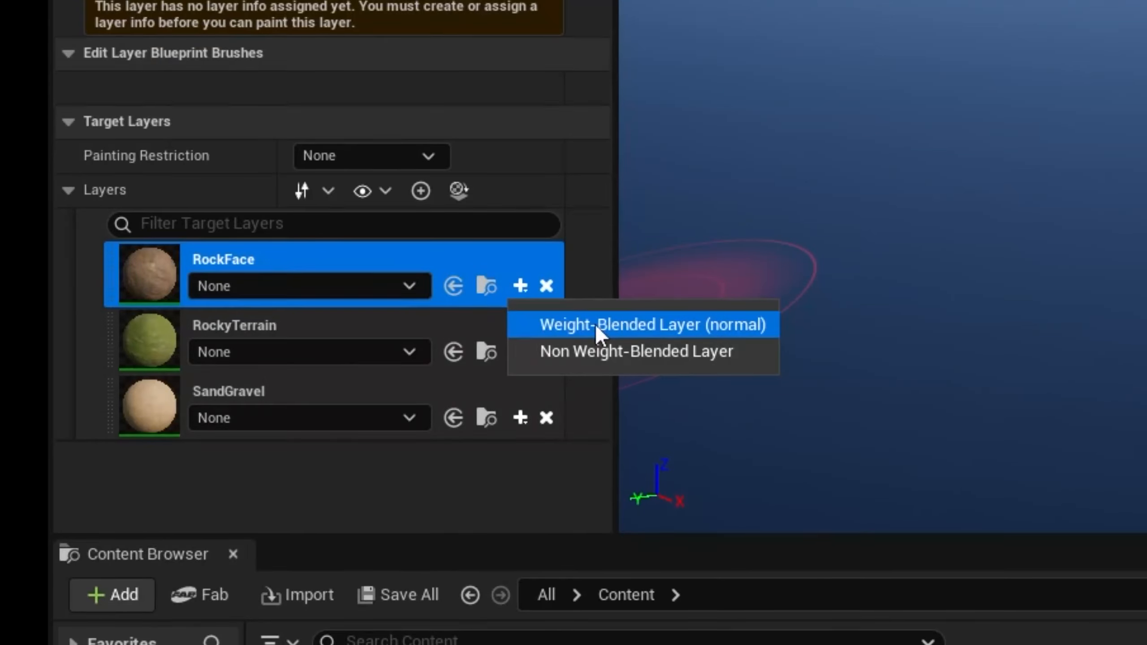
click(761, 328)
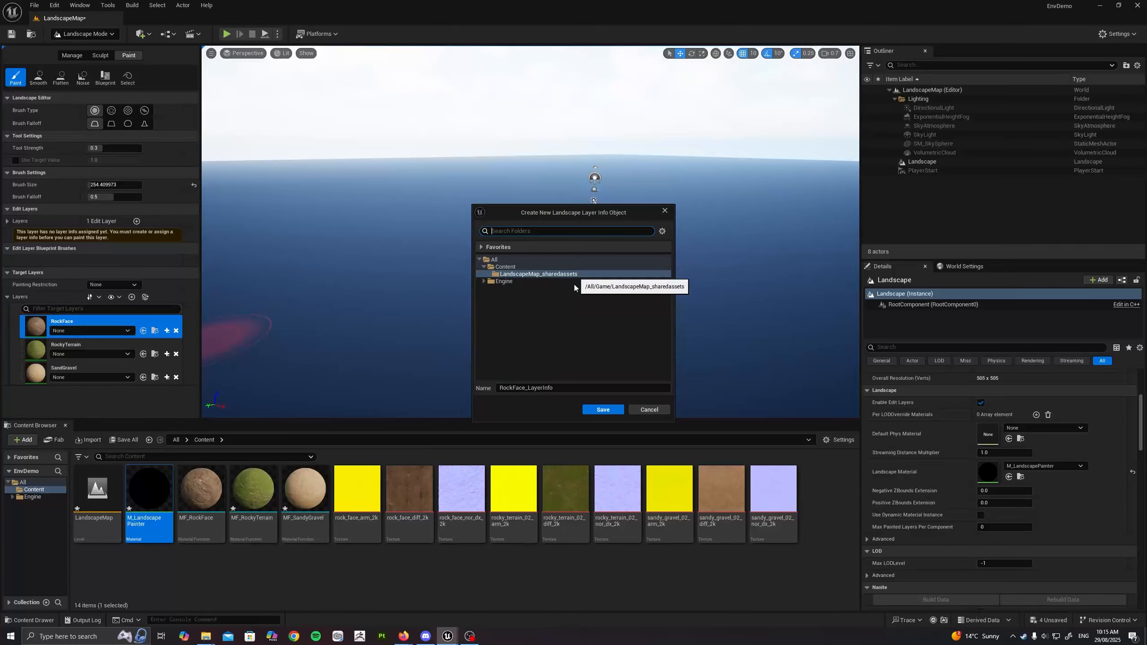
click(604, 410)
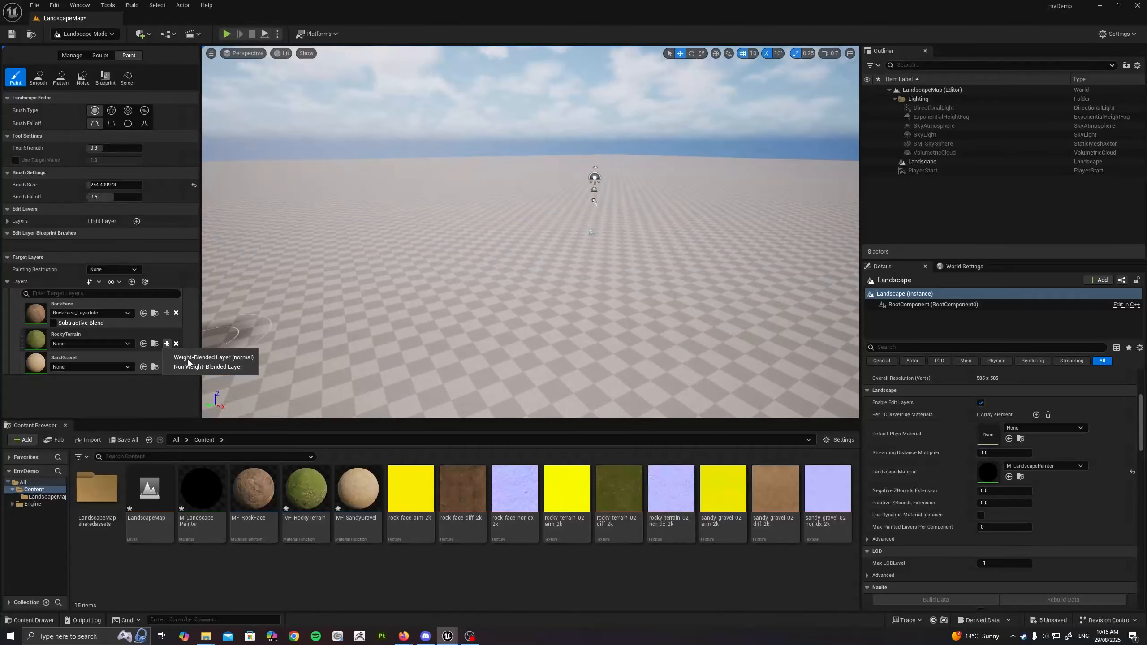
Create weight-blended layer infos for the RockyTerrain and SandGravel layers and save them in LandscapeMap_sharedassets
click(166, 343)
click(603, 410)
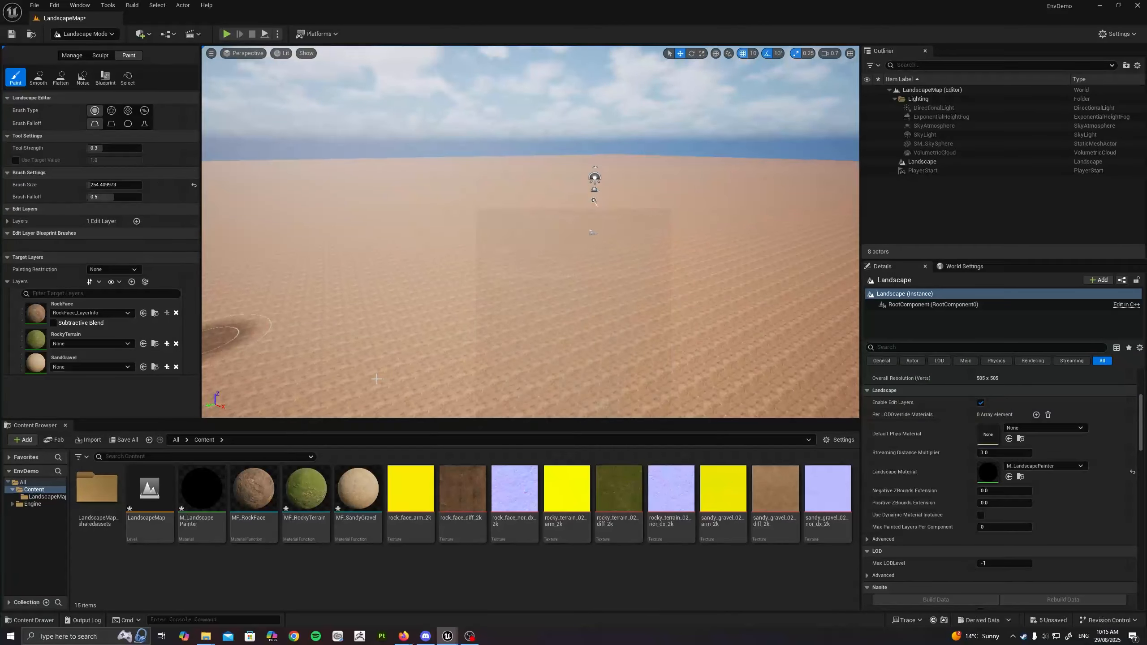
click(167, 371)
click(229, 390)
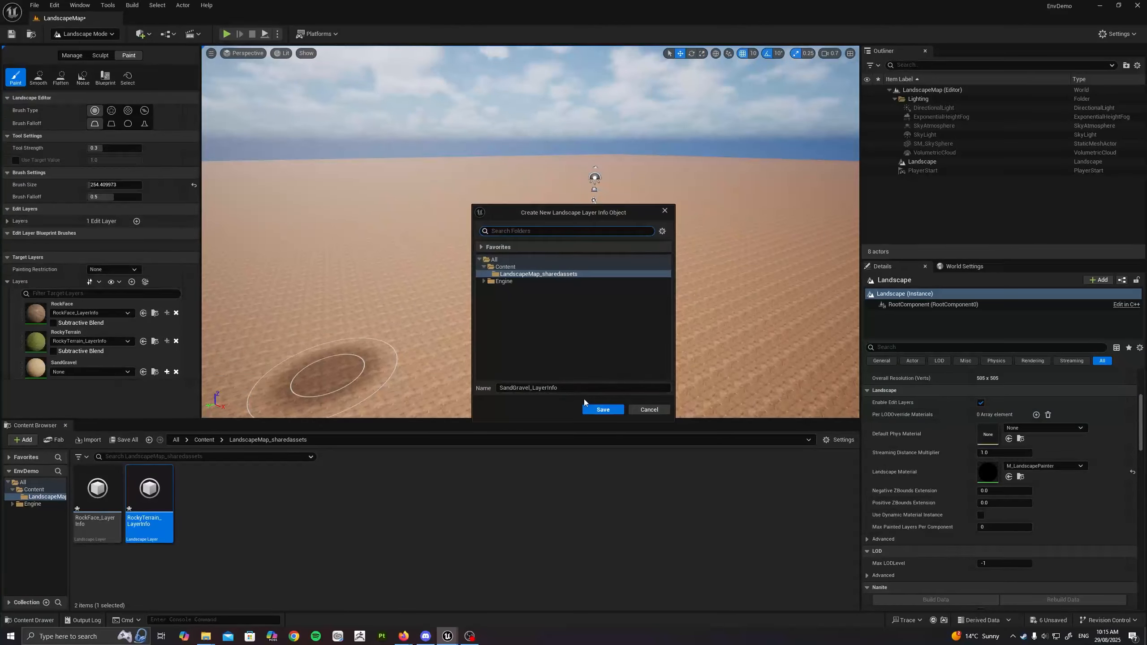
click(604, 410)
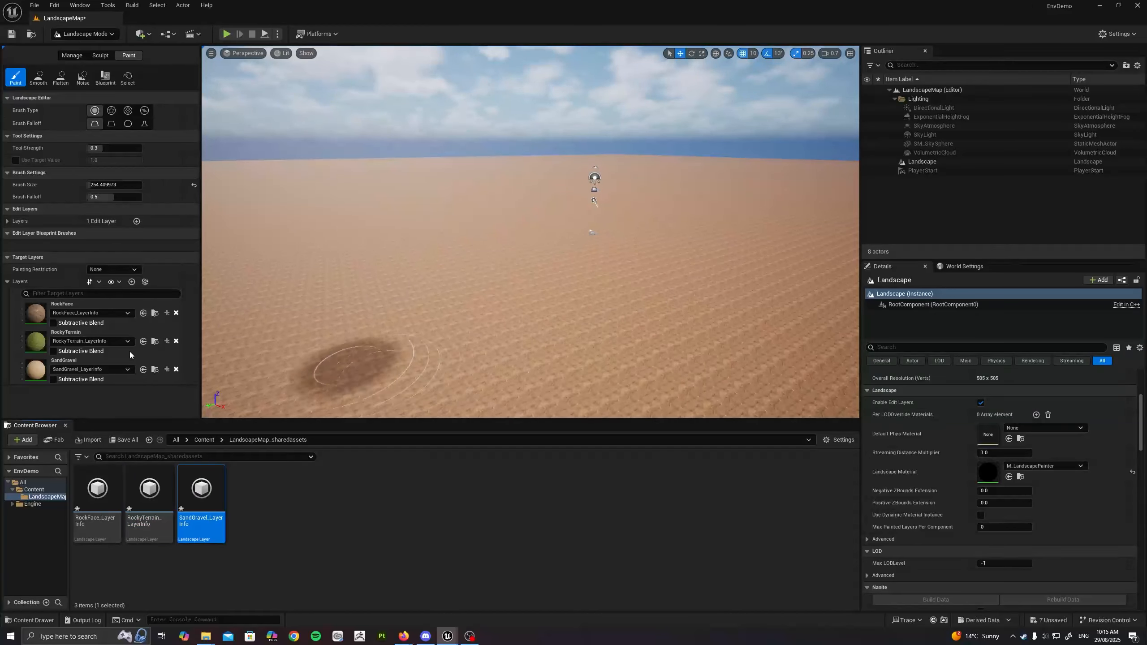
Paint a patch of the RockyTerrain layer on the landscape, then a SandGravel patch beside it
click(72, 336)
mouse_move(493, 290)
mouse_down()
mouse_move(416, 312)
mouse_move(392, 271)
mouse_move(474, 312)
mouse_up()
key(w)
right_drag(473, 312, 465, 351)
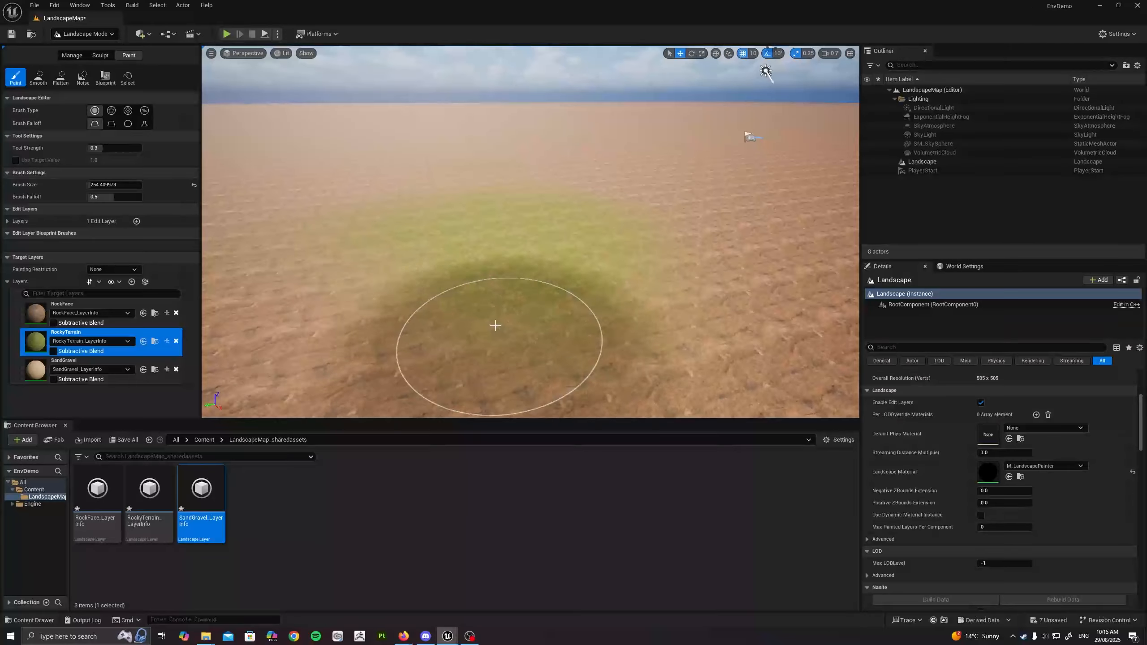
click(36, 376)
mouse_move(520, 279)
mouse_down()
mouse_move(339, 255)
mouse_move(415, 274)
mouse_move(417, 291)
mouse_up()
Paint more of the RockyTerrain layer next to the SandGravel patch on the landscape
key(w)
mouse_move(417, 291)
right_down()
mouse_move(391, 336)
mouse_move(425, 309)
right_up()
key(s)
click(37, 343)
mouse_move(723, 314)
mouse_down()
mouse_move(722, 351)
mouse_move(695, 307)
mouse_up()
right_drag(695, 307, 740, 305)
key(s)
drag(679, 293, 710, 351)
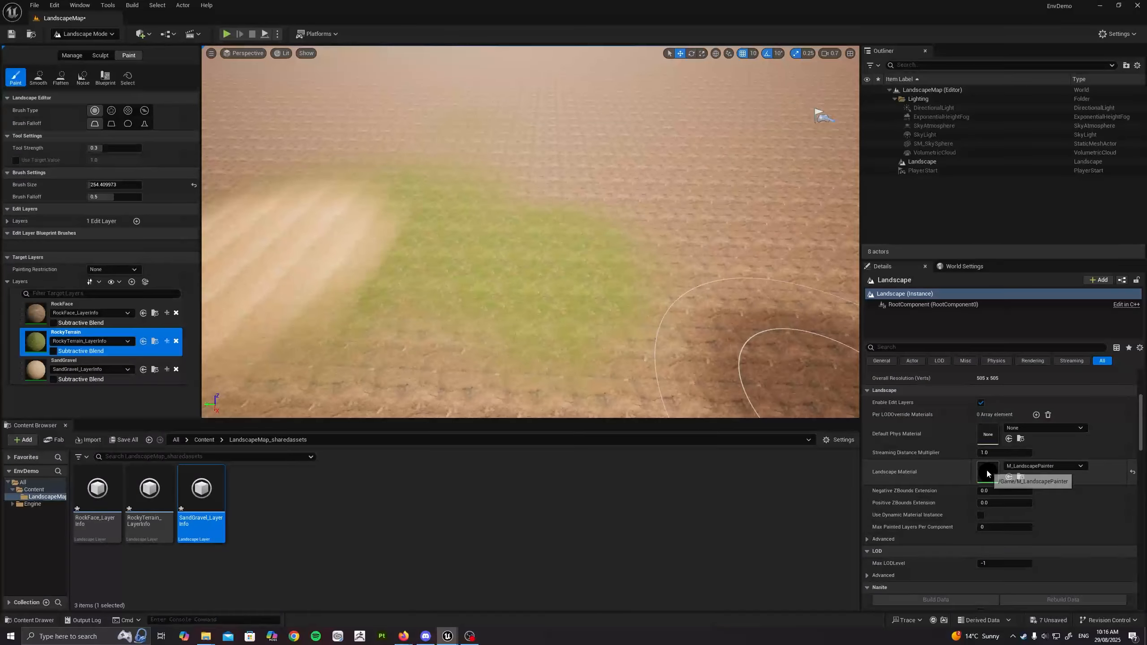
Open M_LandscapePainter, set the Landscape Coords node's Mapping Scale to 5 and apply the material
click(34, 490)
double_click(201, 488)
click(332, 245)
text(0.6)
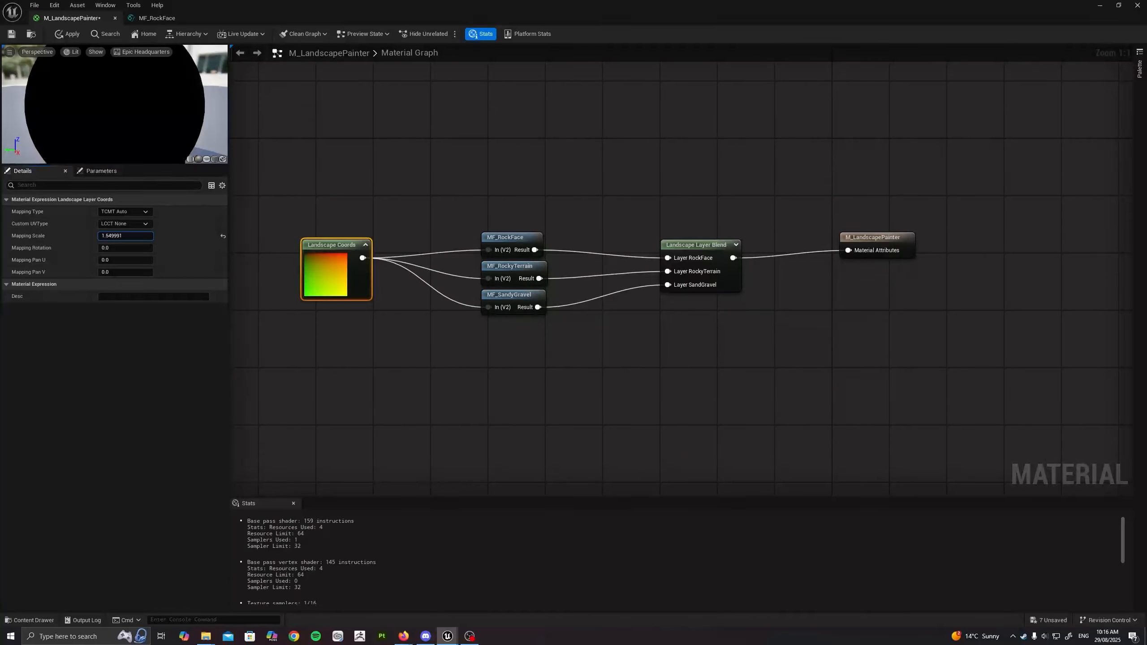
click(121, 237)
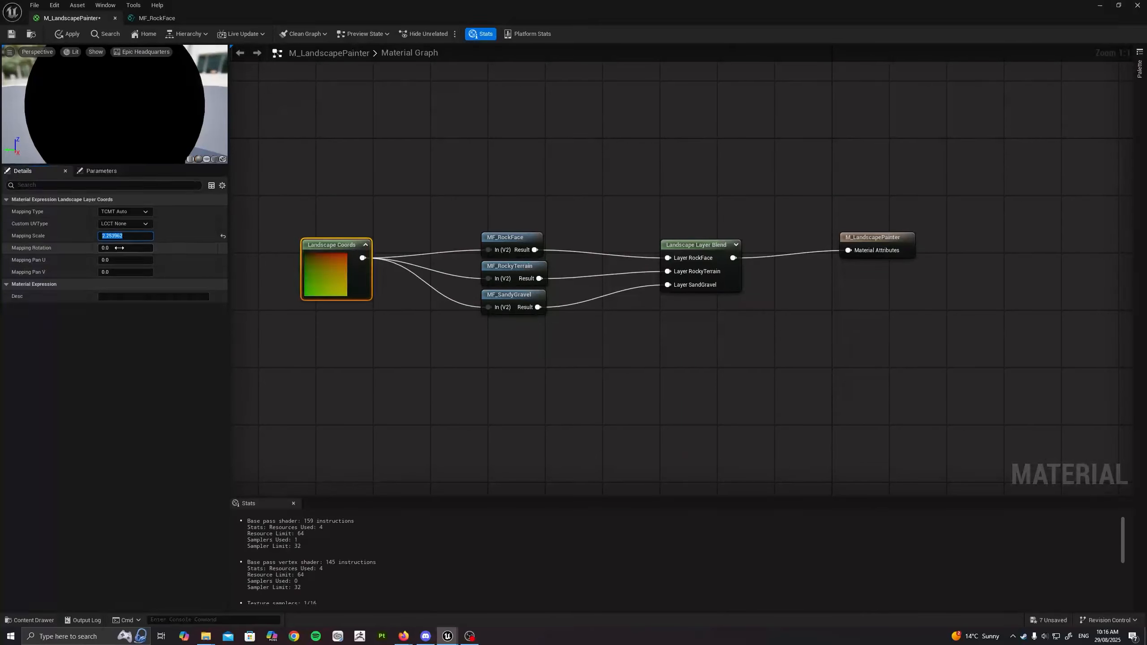
text(5)
key(Return)
click(68, 33)
Check the texture tiling on the painted landscape from different distances, then return to the M_LandscapePainter graph
drag(317, 20, 802, 396)
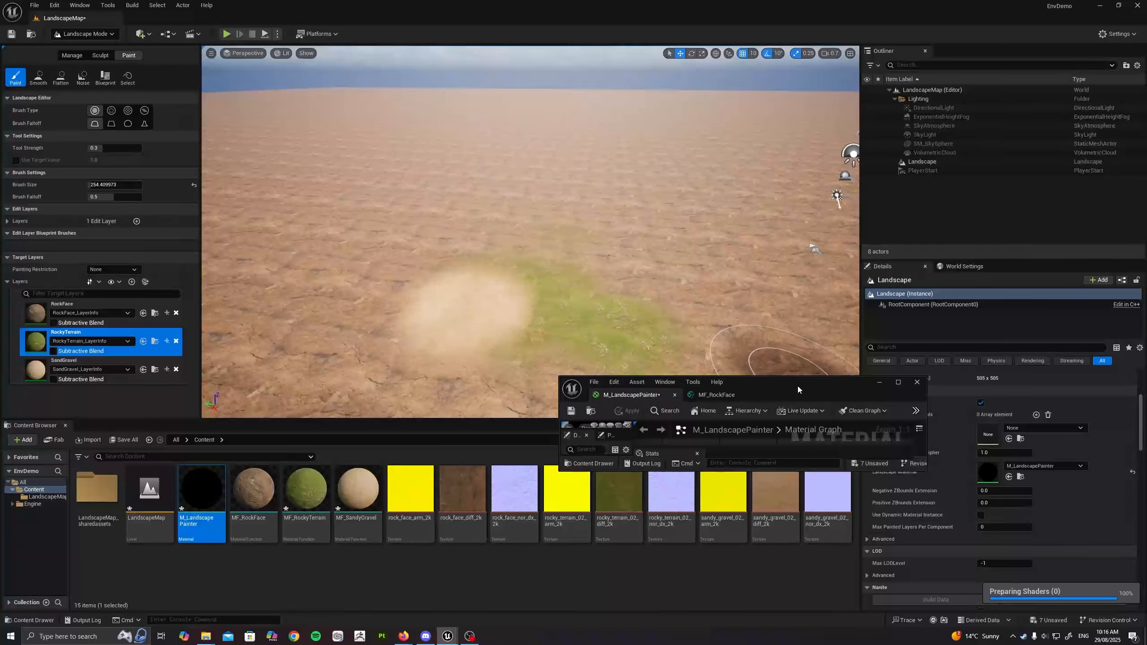
double_click(798, 384)
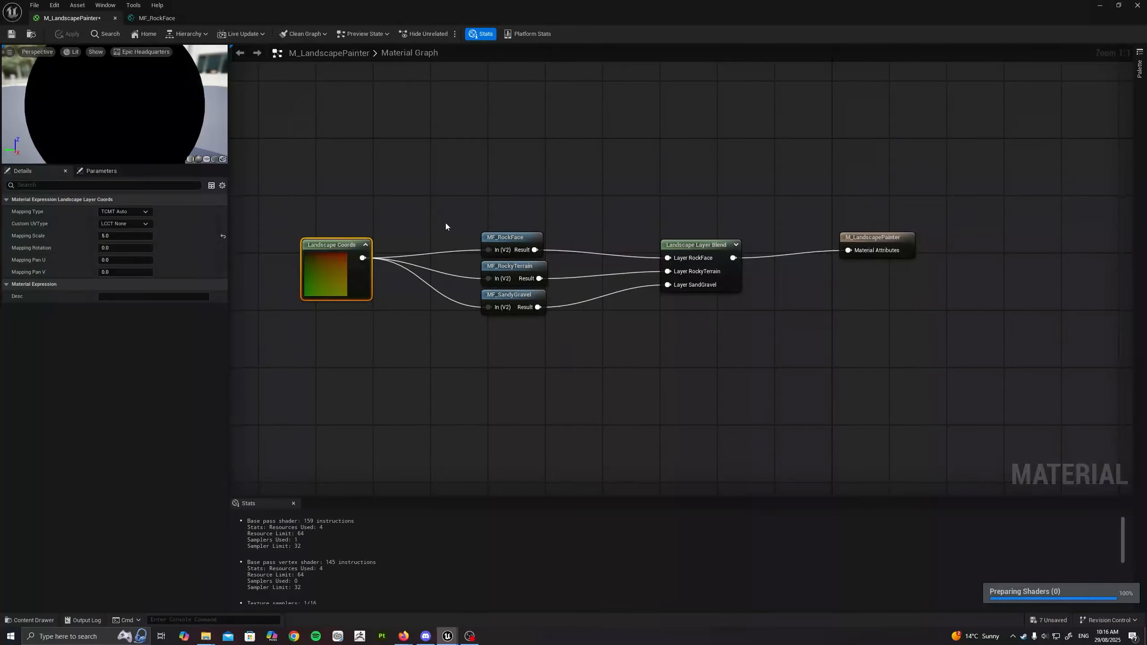
drag(433, 8, 632, 392)
mouse_move(815, 335)
right_down()
mouse_move(853, 361)
mouse_move(815, 336)
right_up()
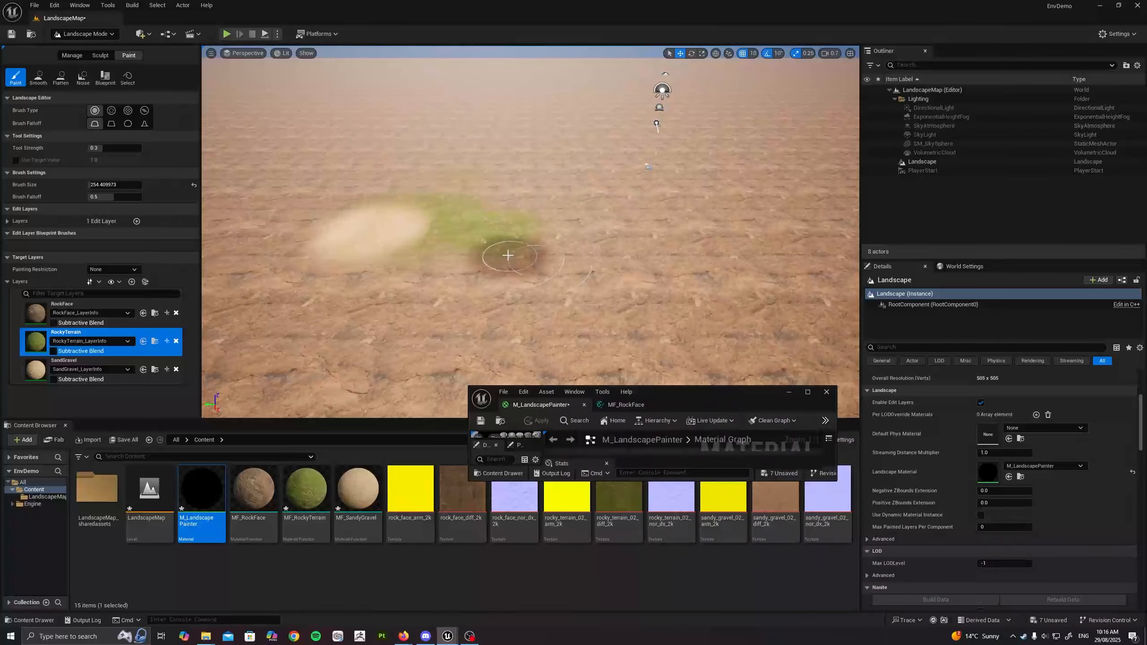
drag(690, 399, 700, 362)
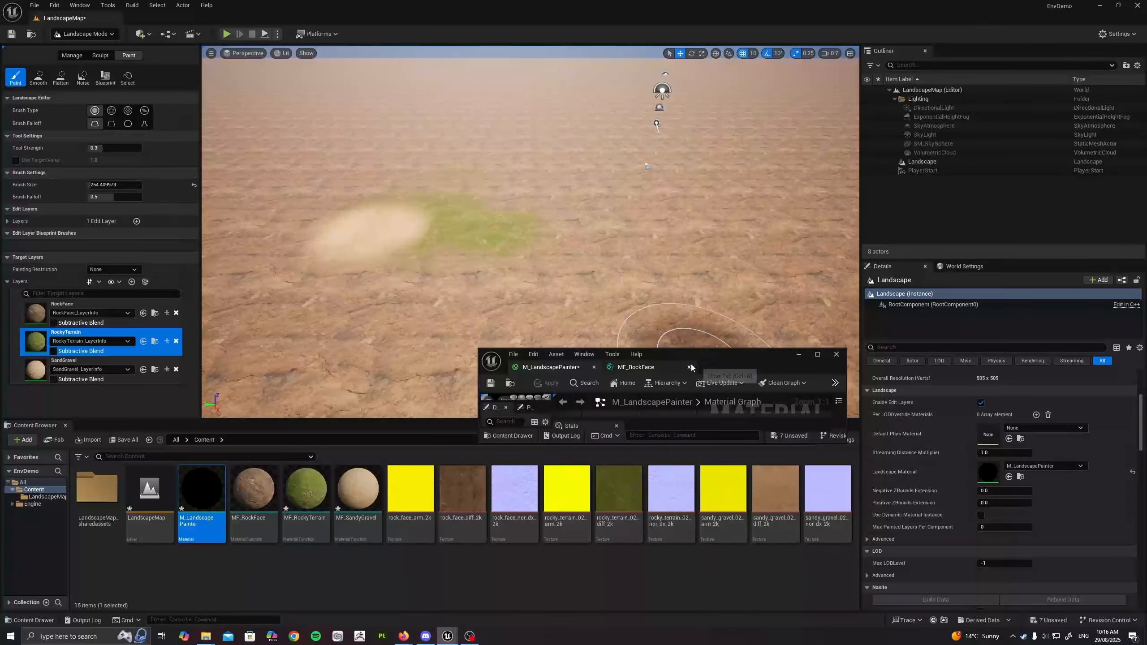
double_click(713, 353)
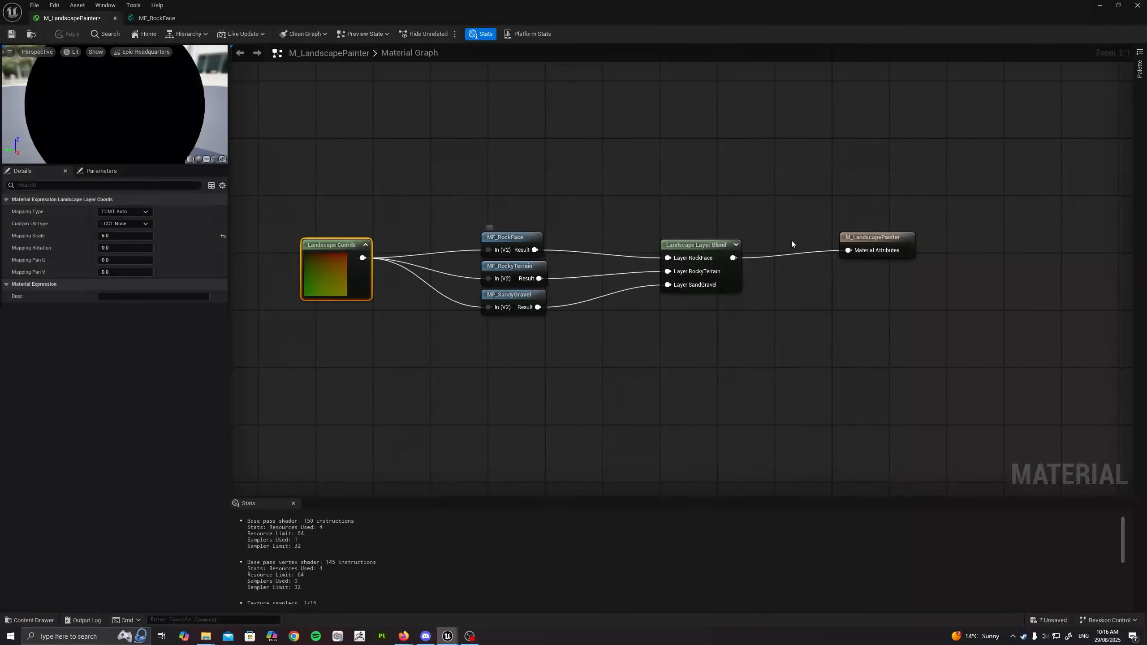